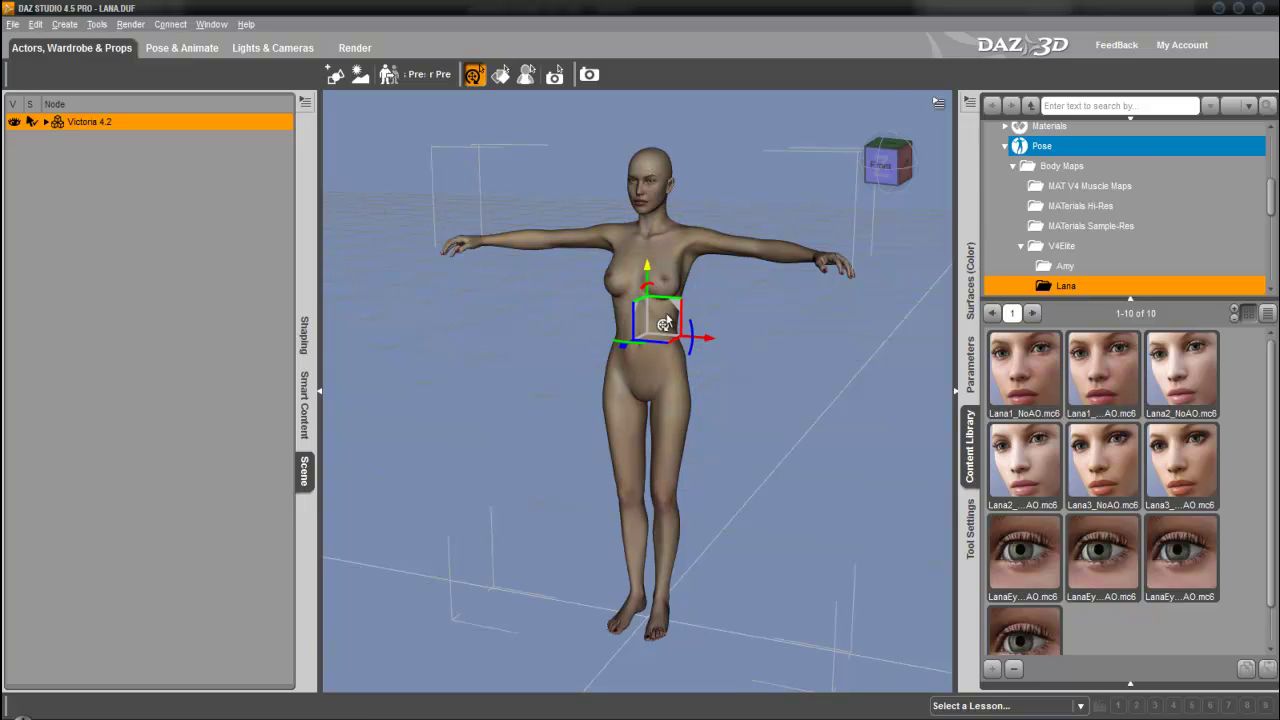
Export the figure as FBX file victoria42 into the Export\Victoria_fbx folder.
mouse_move(842, 190)
left_click(11, 25)
left_click(66, 184)
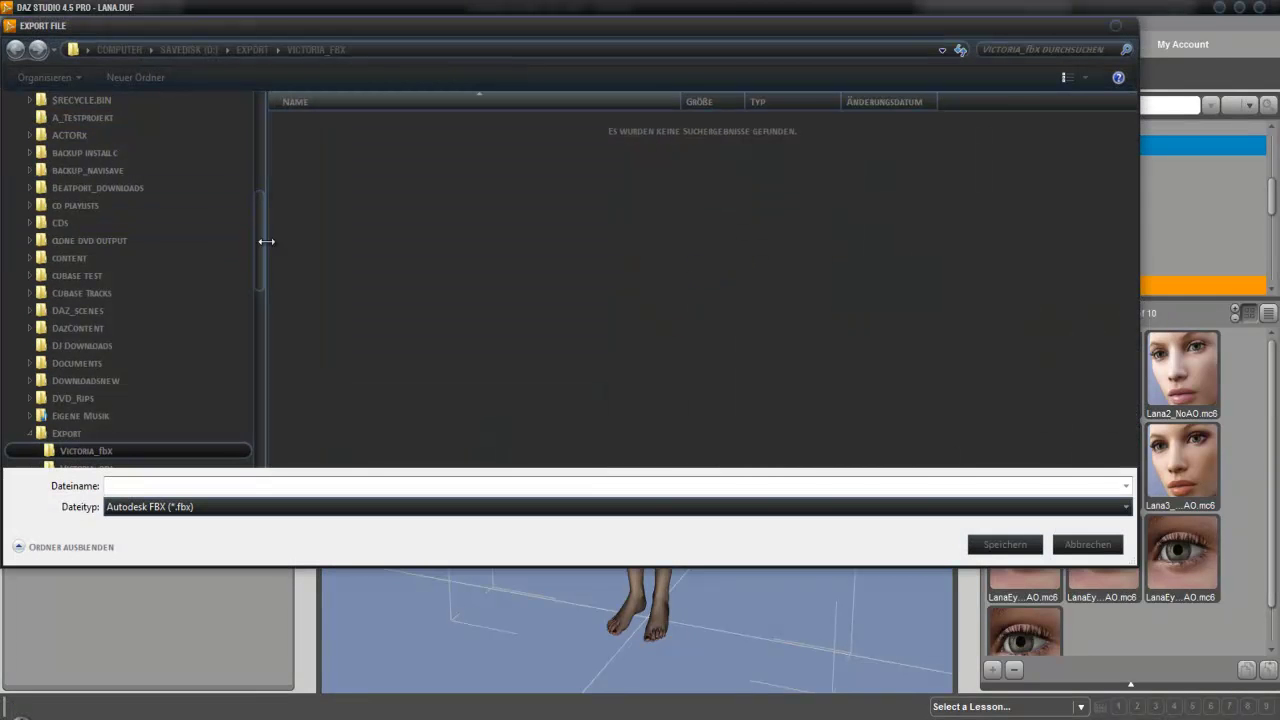
left_click_drag(261, 231, 260, 249)
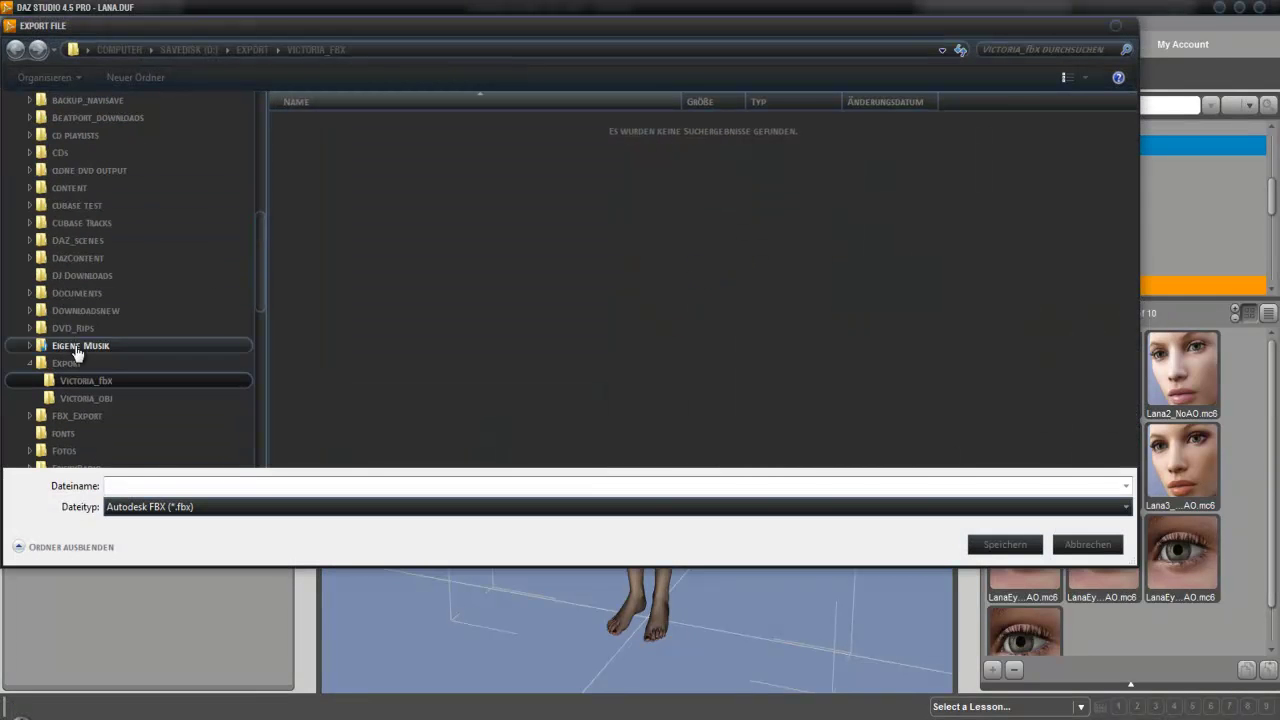
left_click(171, 487)
type("v")
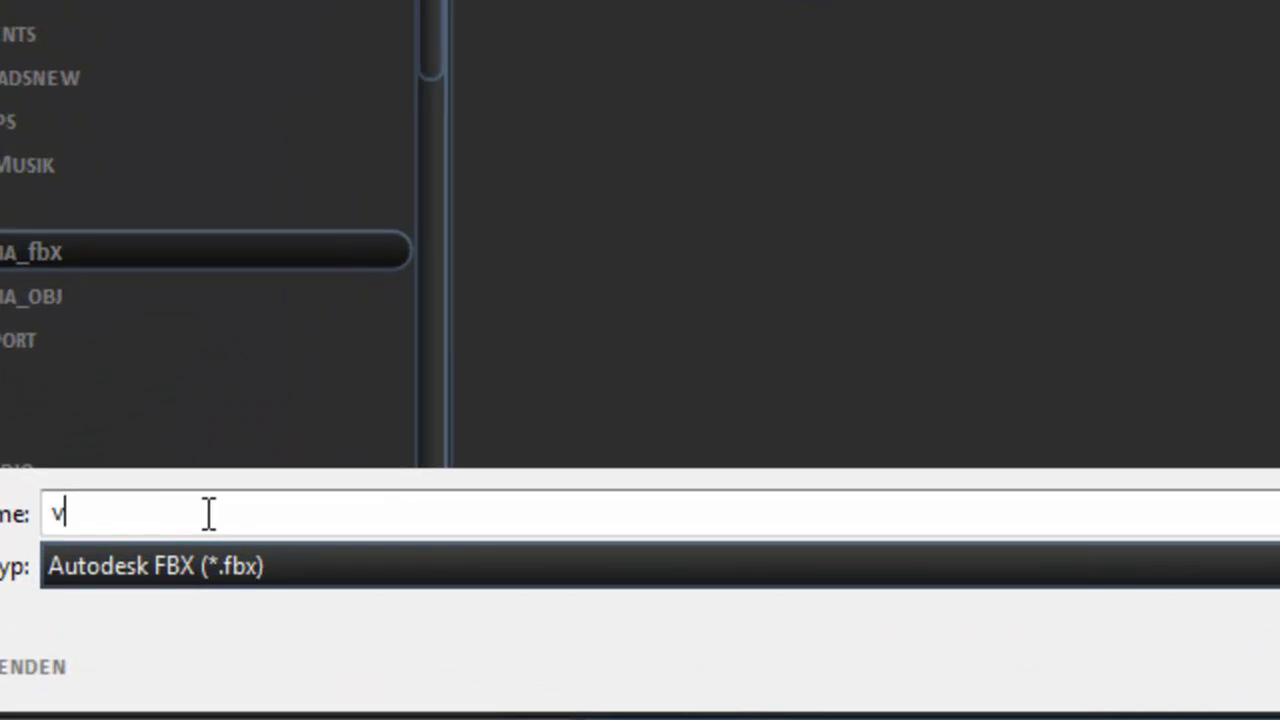
type("ictoria4")
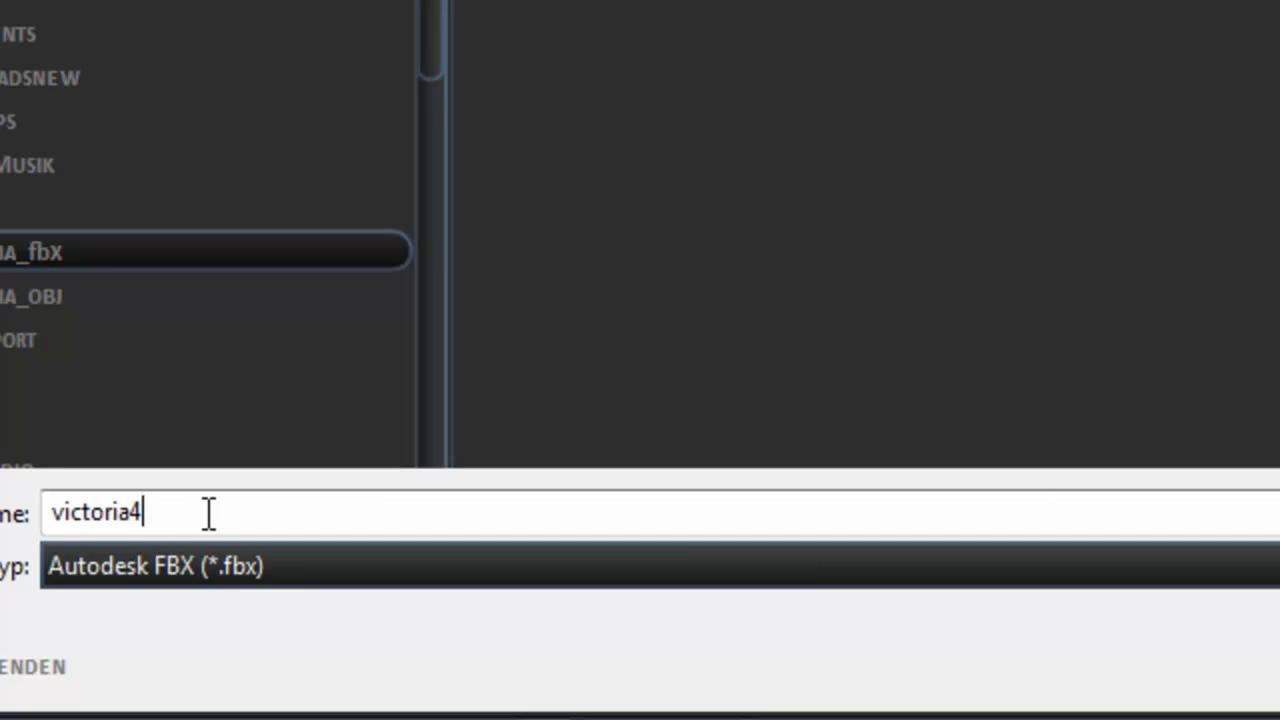
type("2")
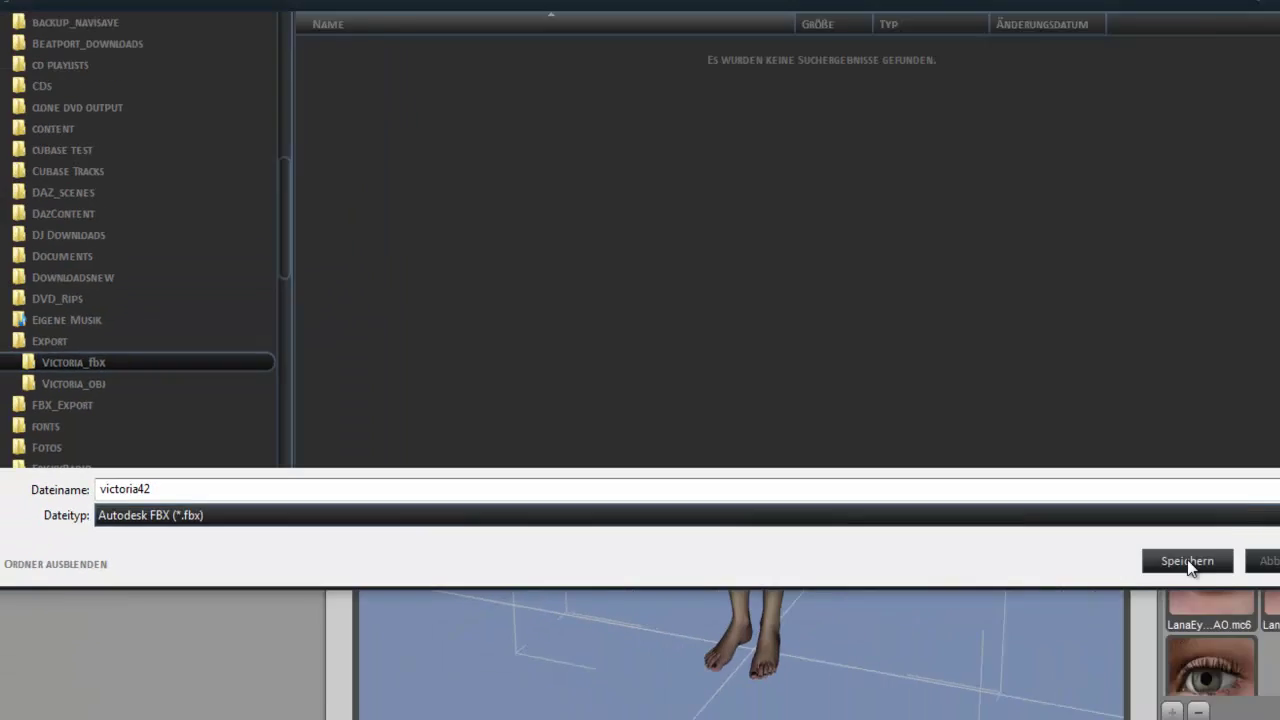
left_click(1187, 560)
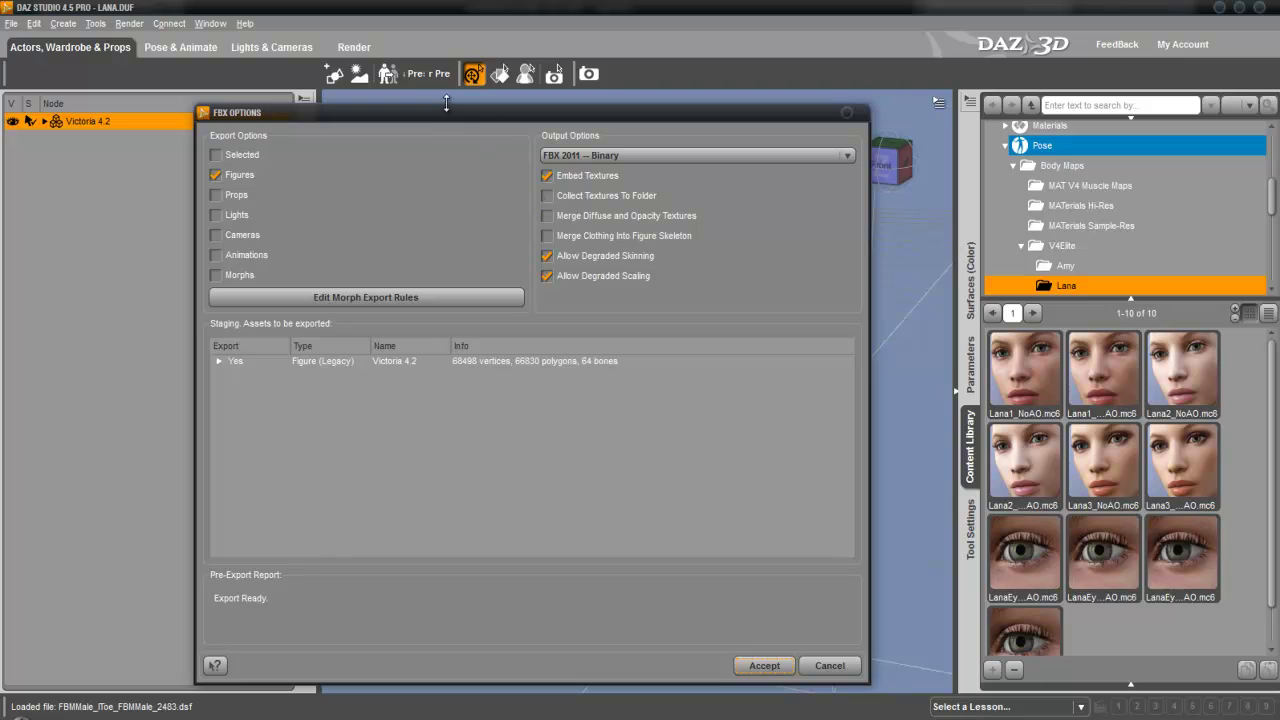
Accept the FBX options with Figures and Embed Textures checked to write victoria42.fbx.
left_click_drag(441, 112, 431, 96)
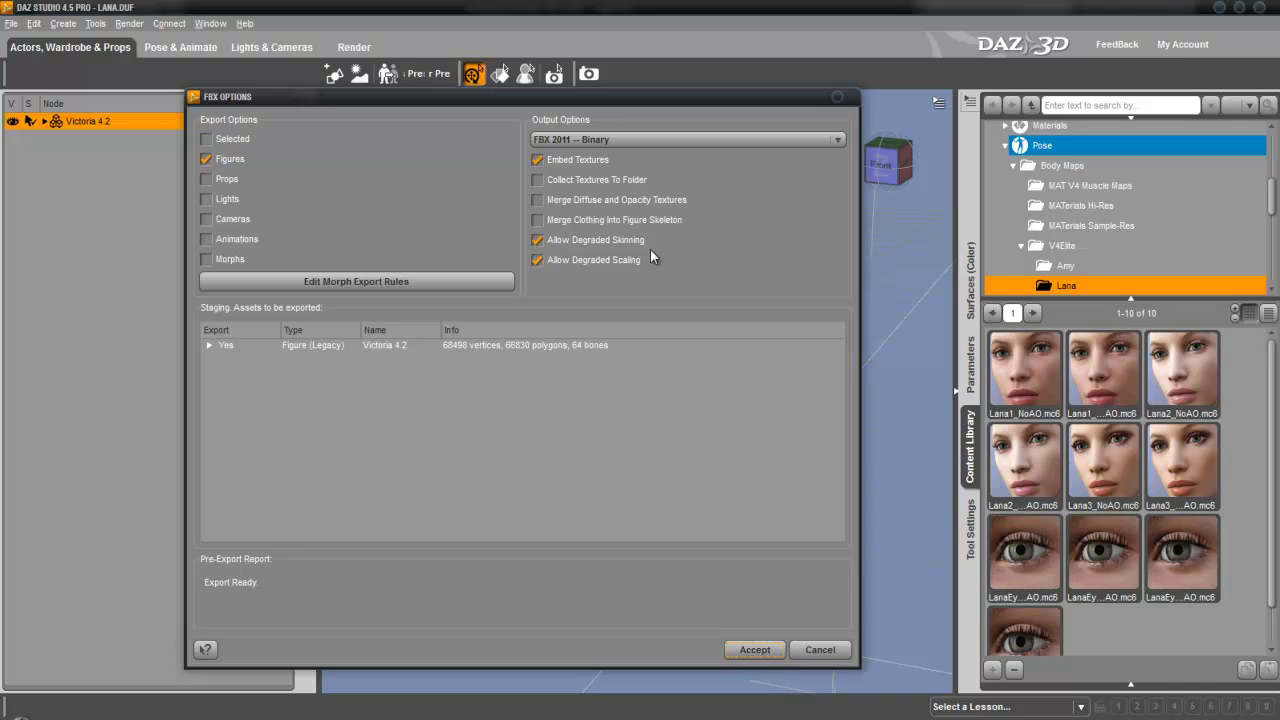
left_click(755, 650)
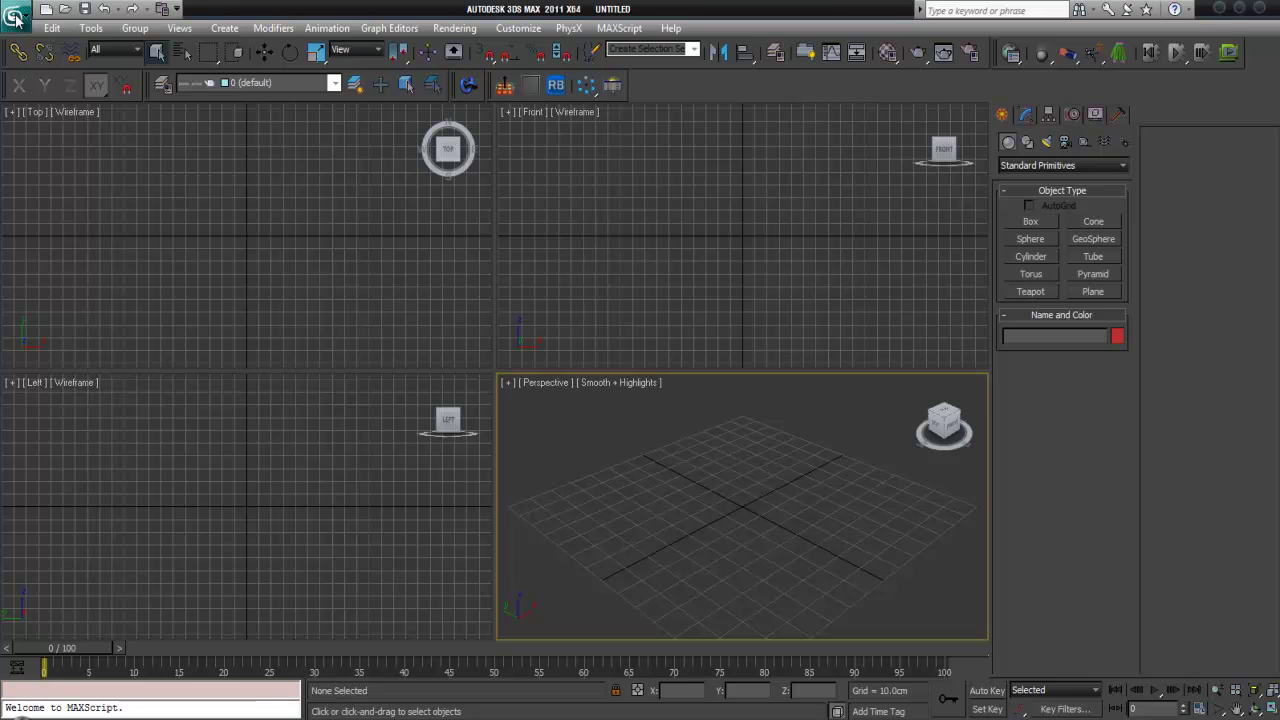
Open setup_scene.max from Recent Documents, continuing past the missing external files warning.
left_click(15, 18)
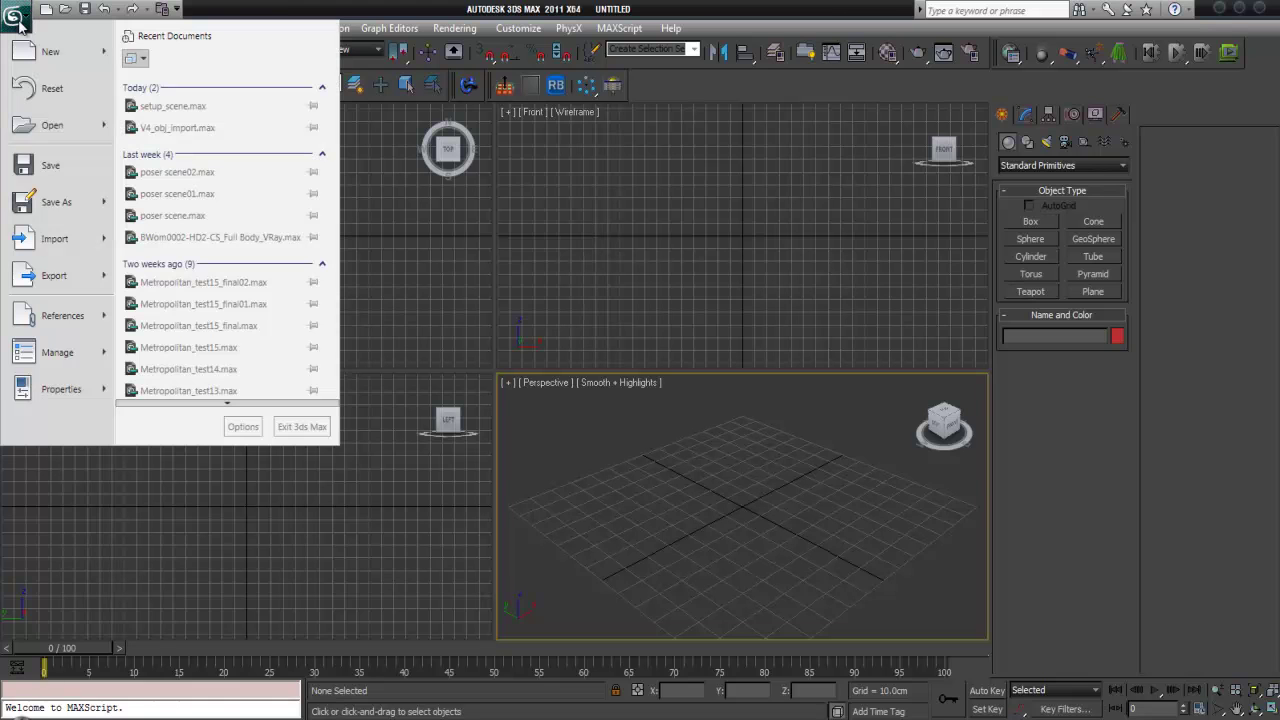
left_click(172, 108)
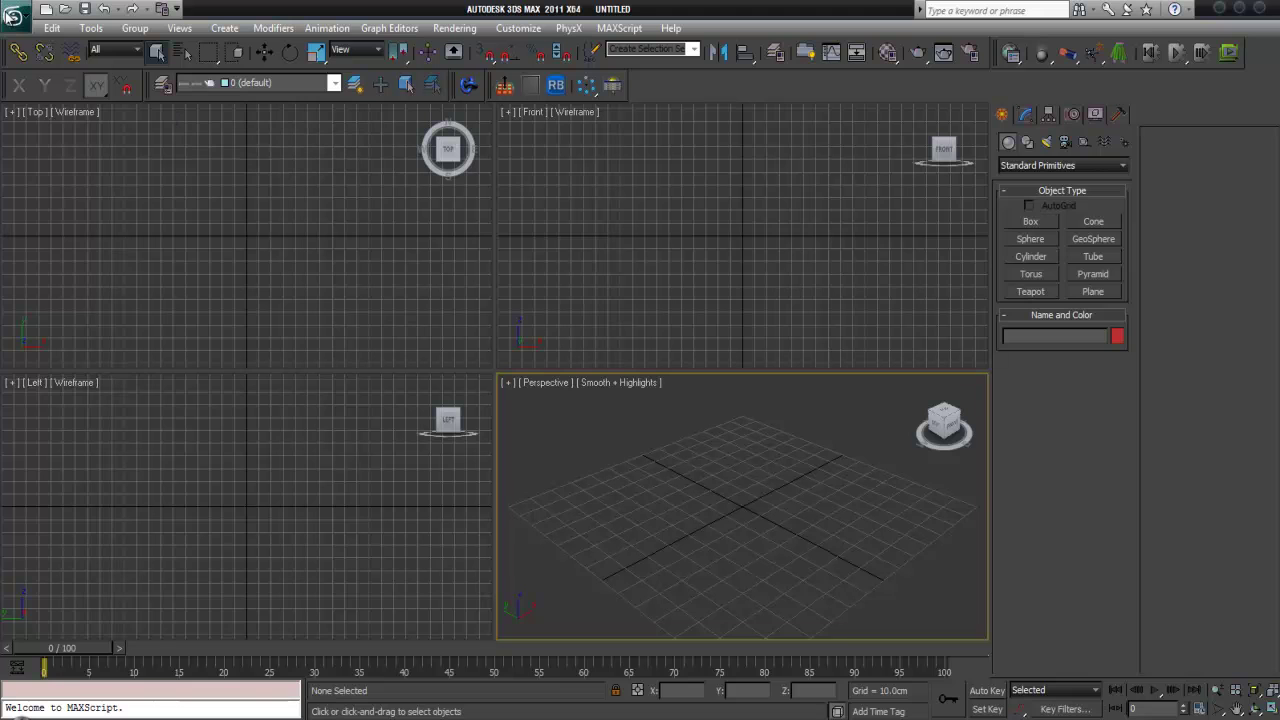
left_click(14, 16)
left_click(158, 107)
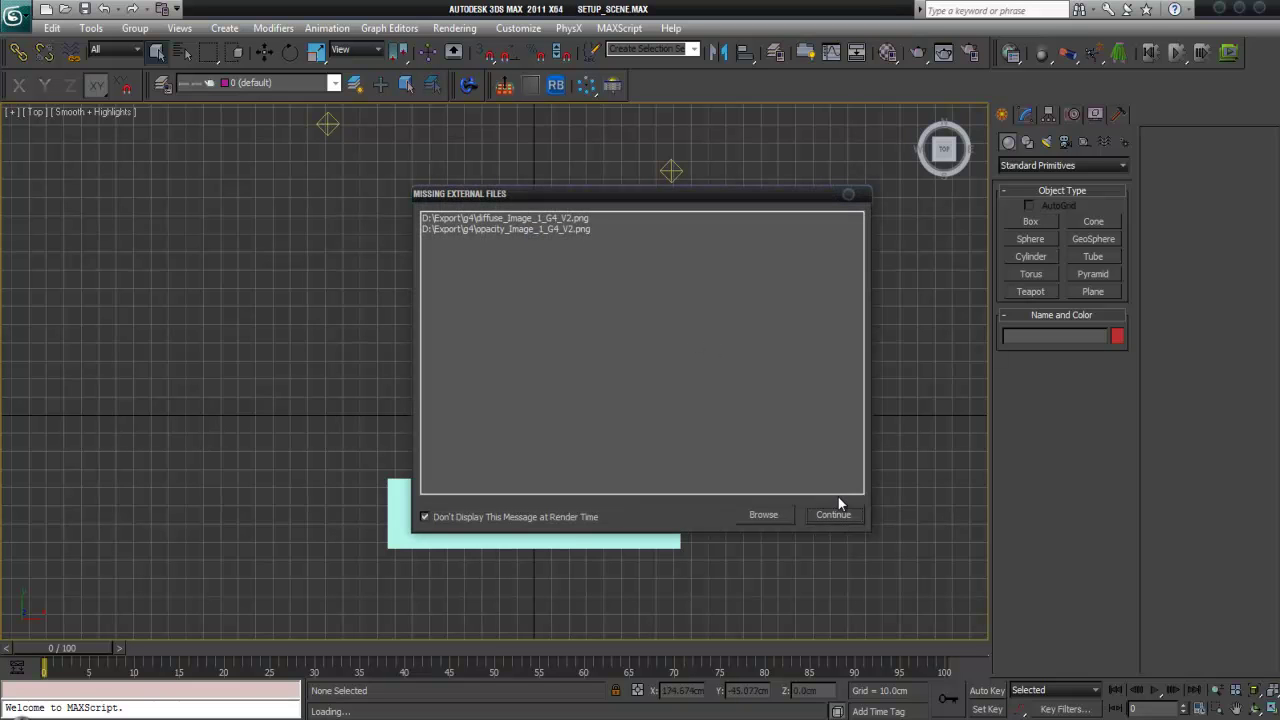
left_click(834, 513)
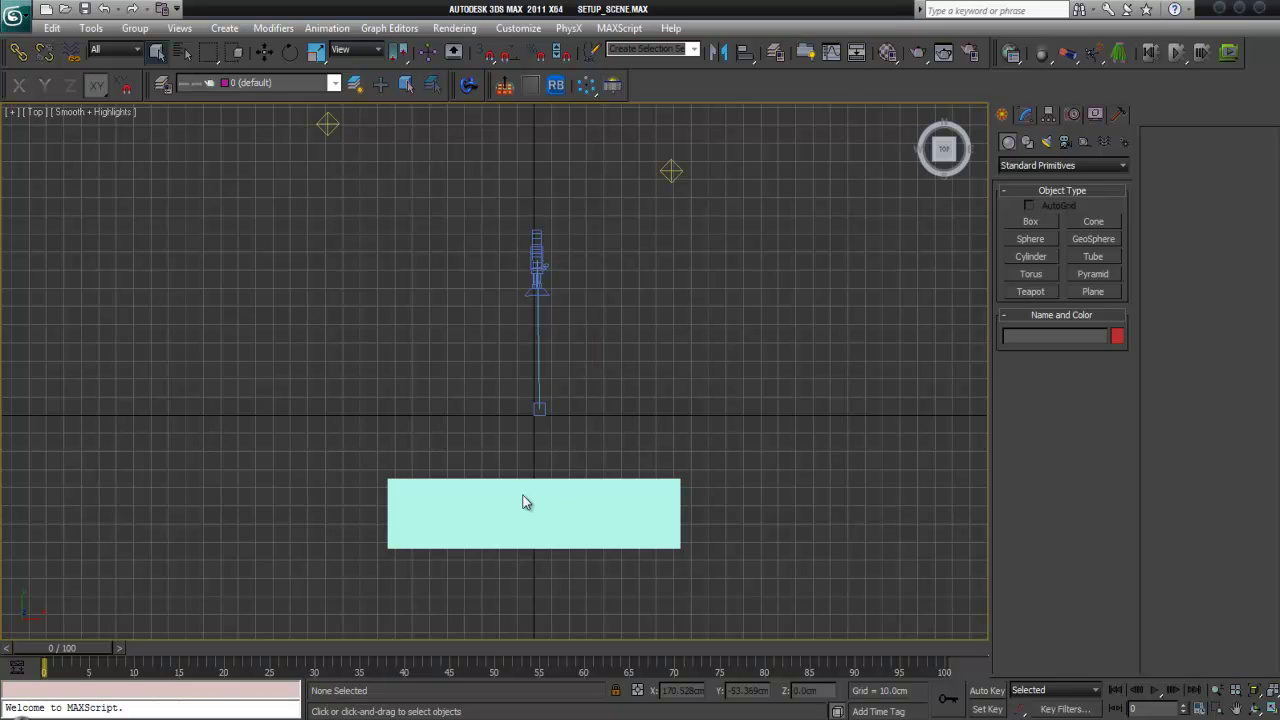
Pan the Top view to find the yellow box and delete it.
scroll(754, 349, "down", 3)
middle_click_drag(754, 349, 657, 329)
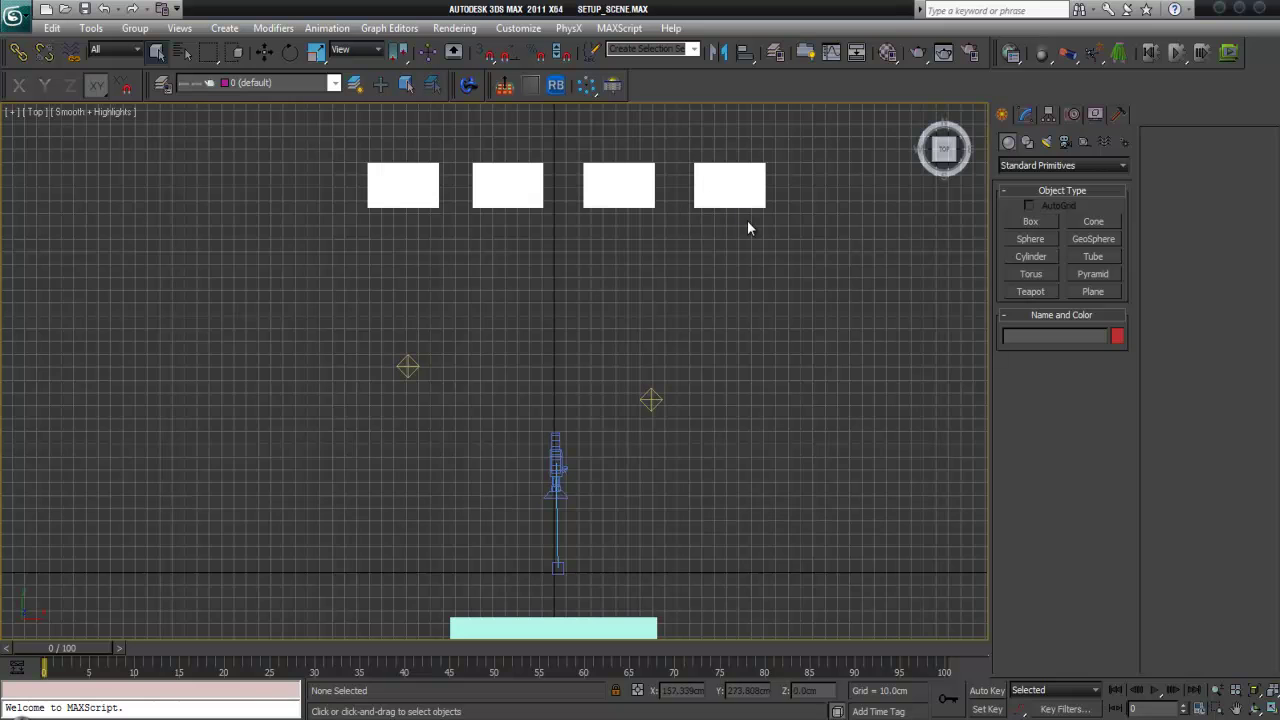
middle_click_drag(749, 223, 648, 205)
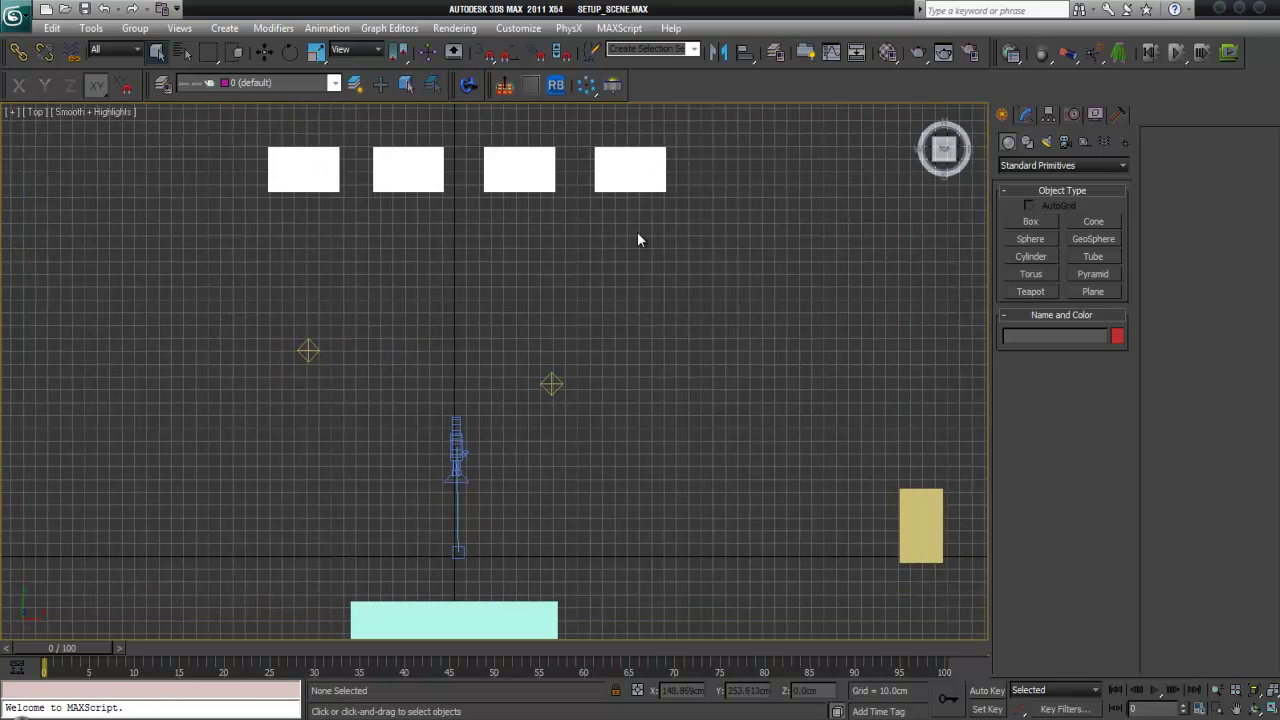
middle_click_drag(533, 260, 547, 256)
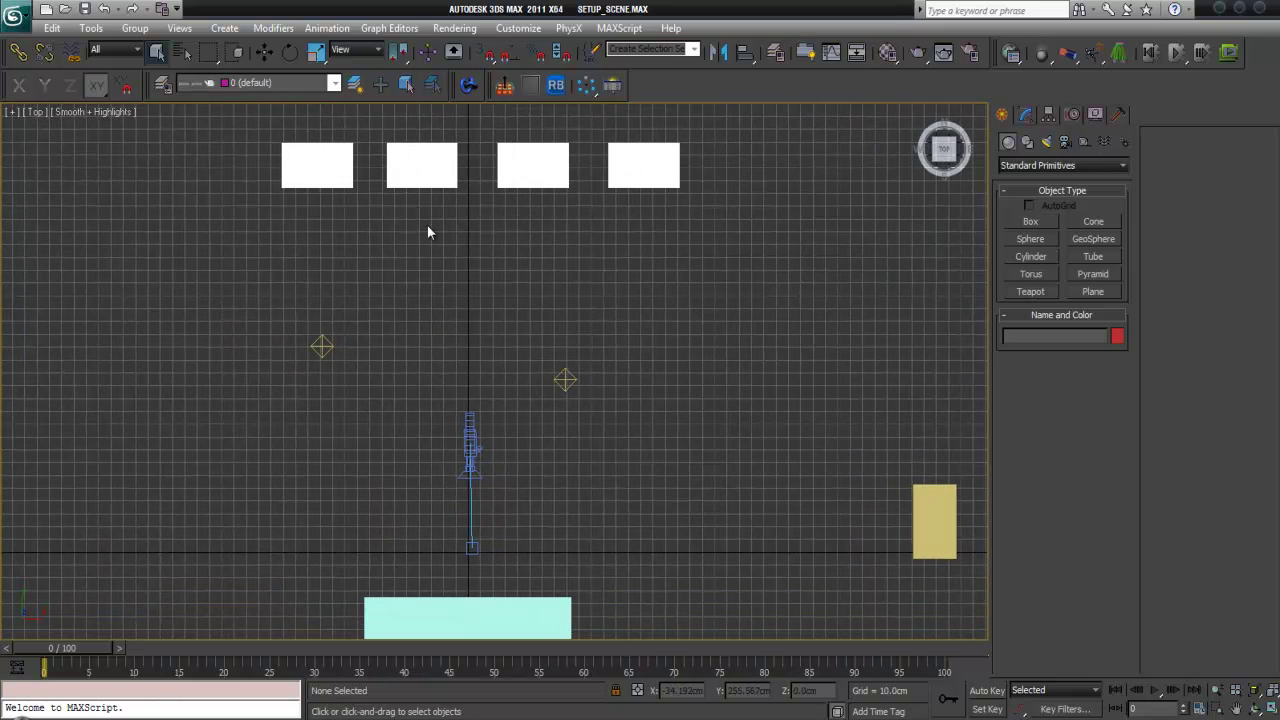
middle_click_drag(638, 305, 621, 283)
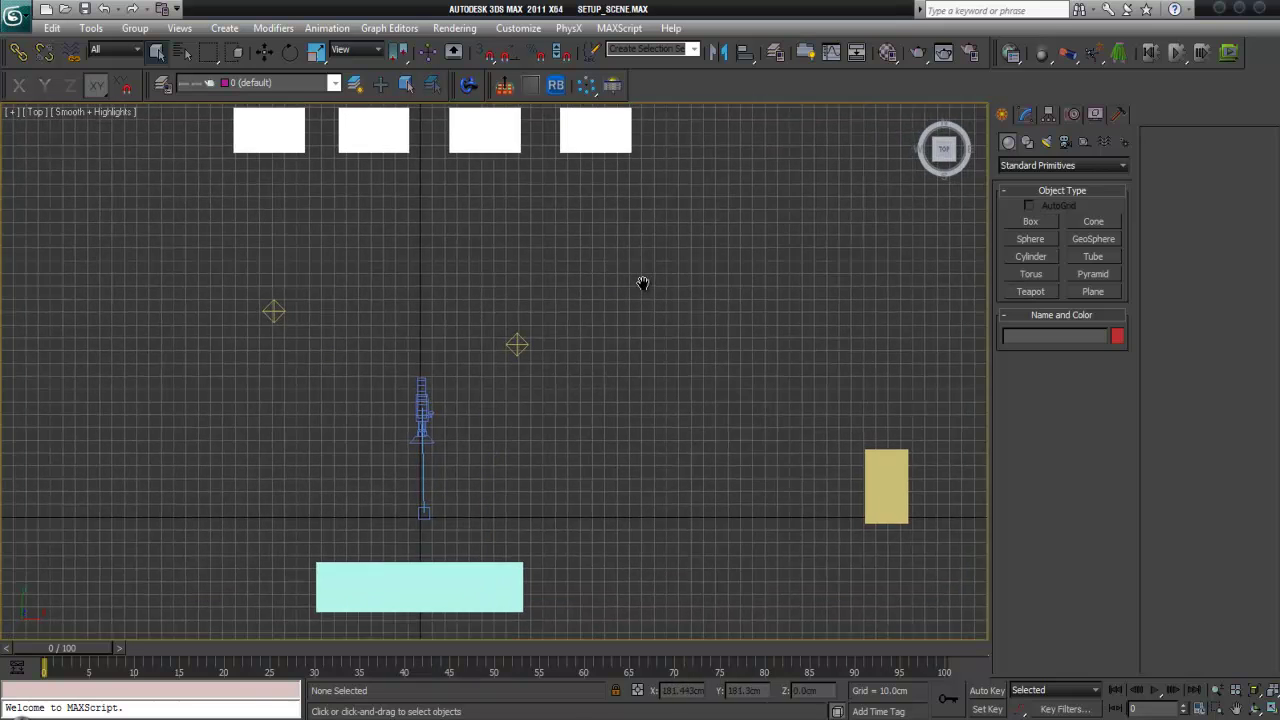
middle_click_drag(709, 347, 687, 327)
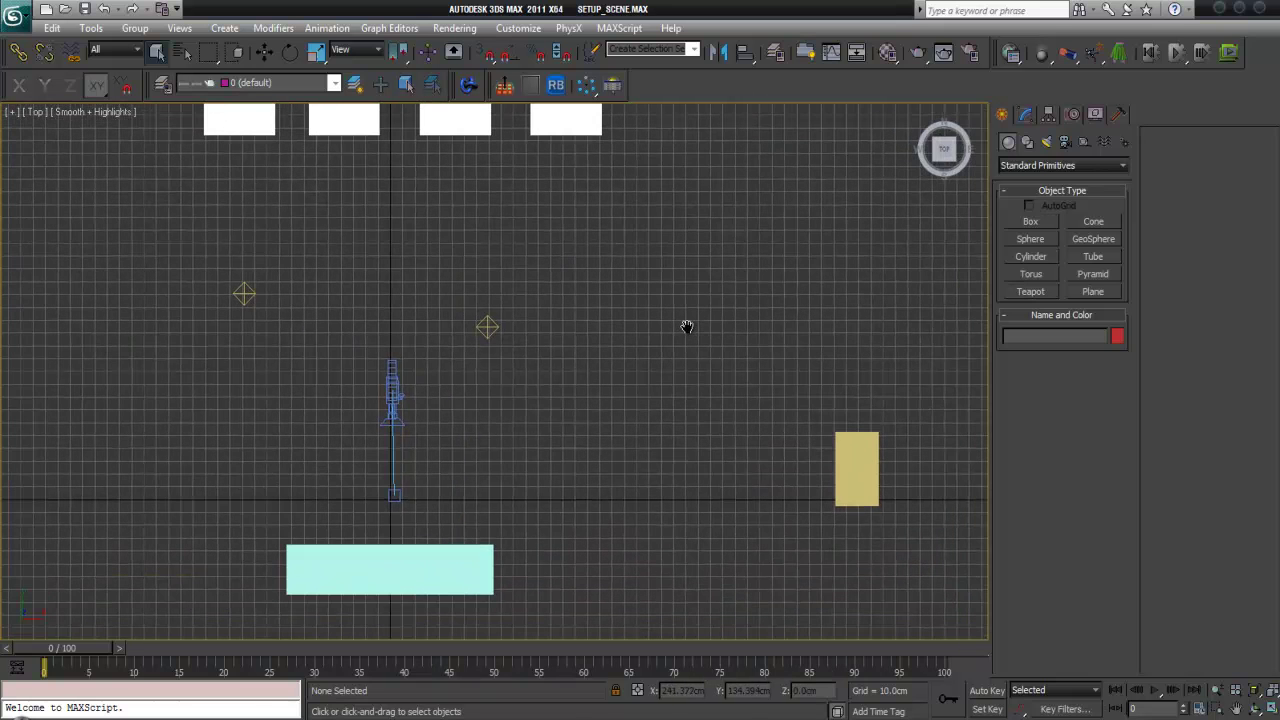
left_click(880, 481)
key("Delete")
middle_click_drag(763, 424, 638, 205)
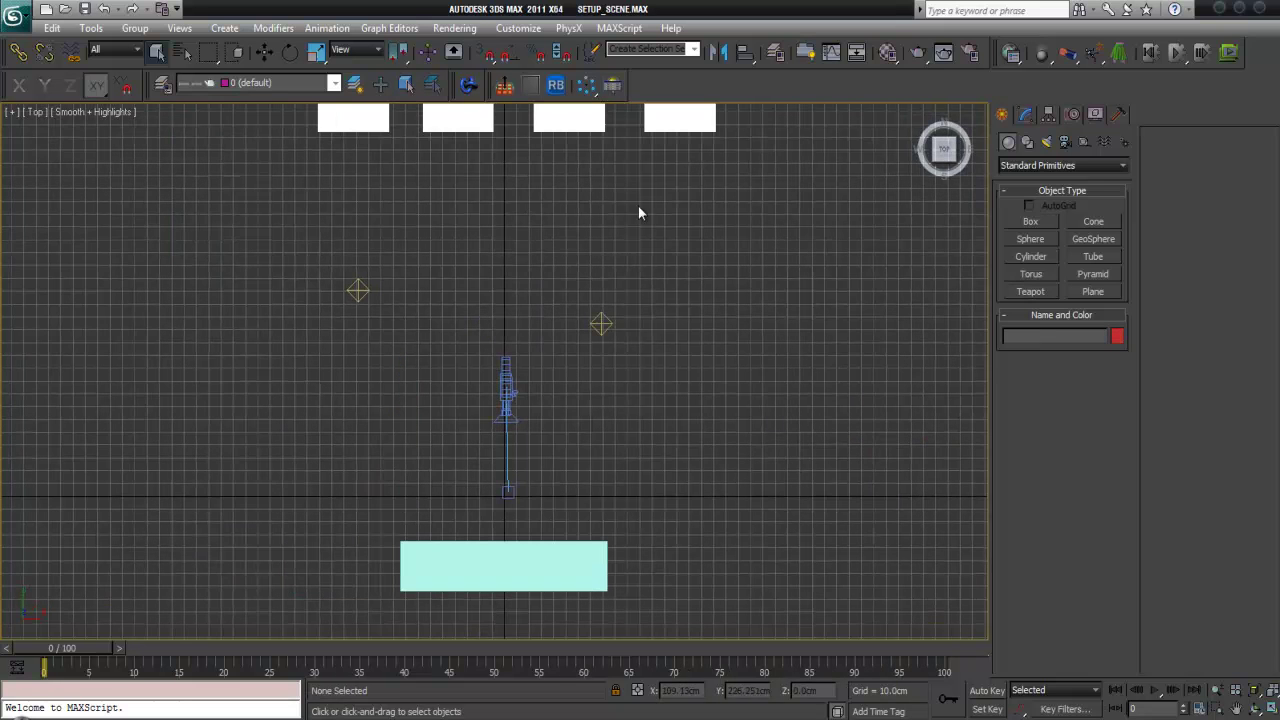
left_click(15, 18)
Import VICTORIA42.fbx from Savedisk (D:) > Export > Victoria_fbx.
left_click(60, 238)
left_click(219, 33)
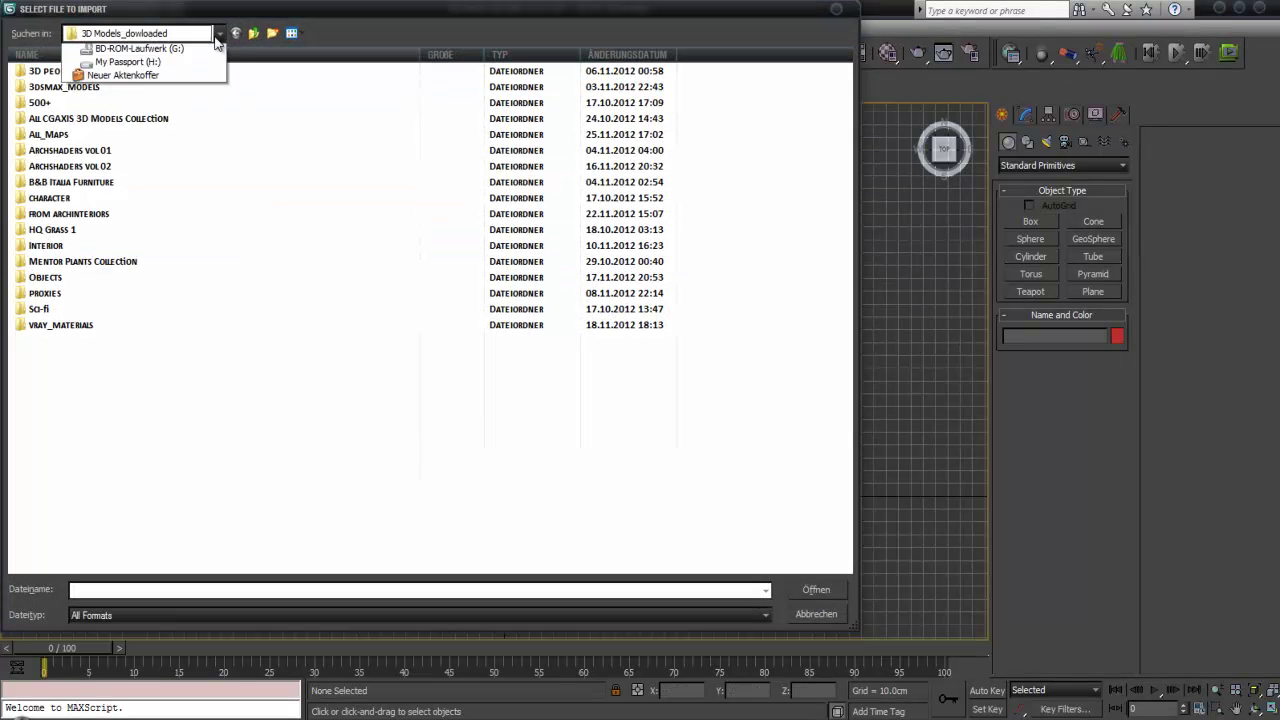
left_click(120, 144)
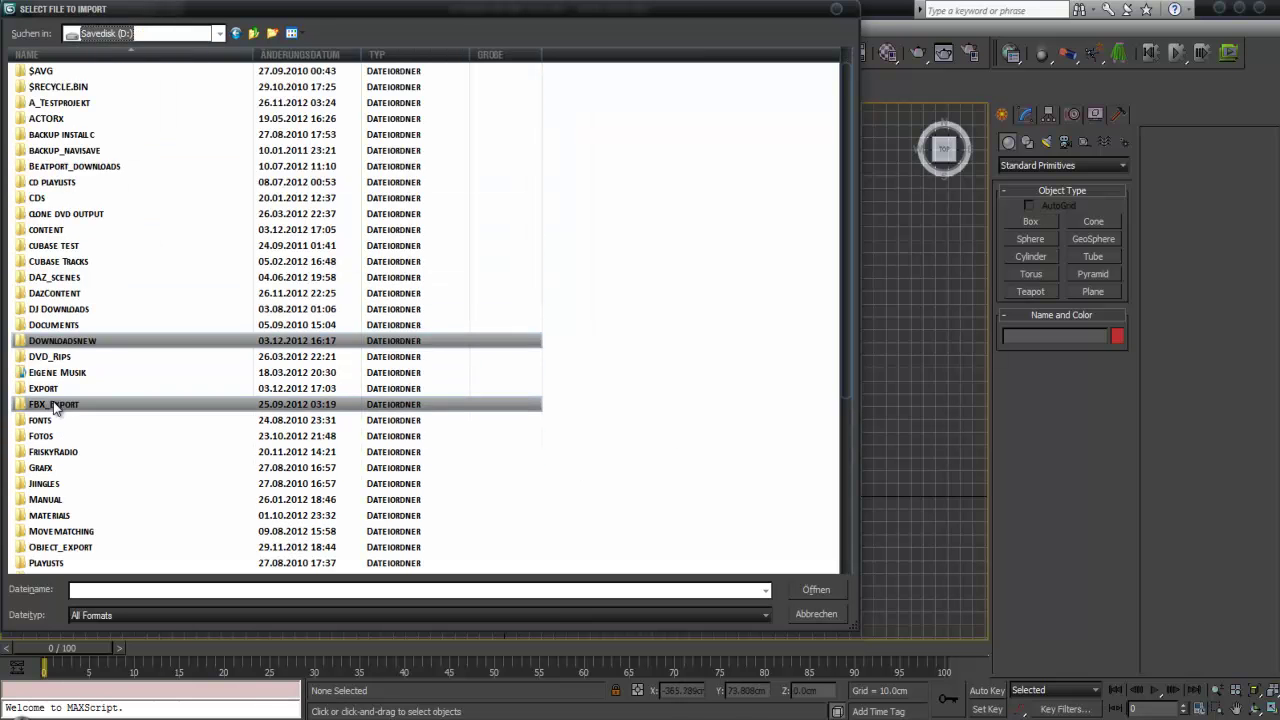
left_click(55, 390)
double_click(55, 390)
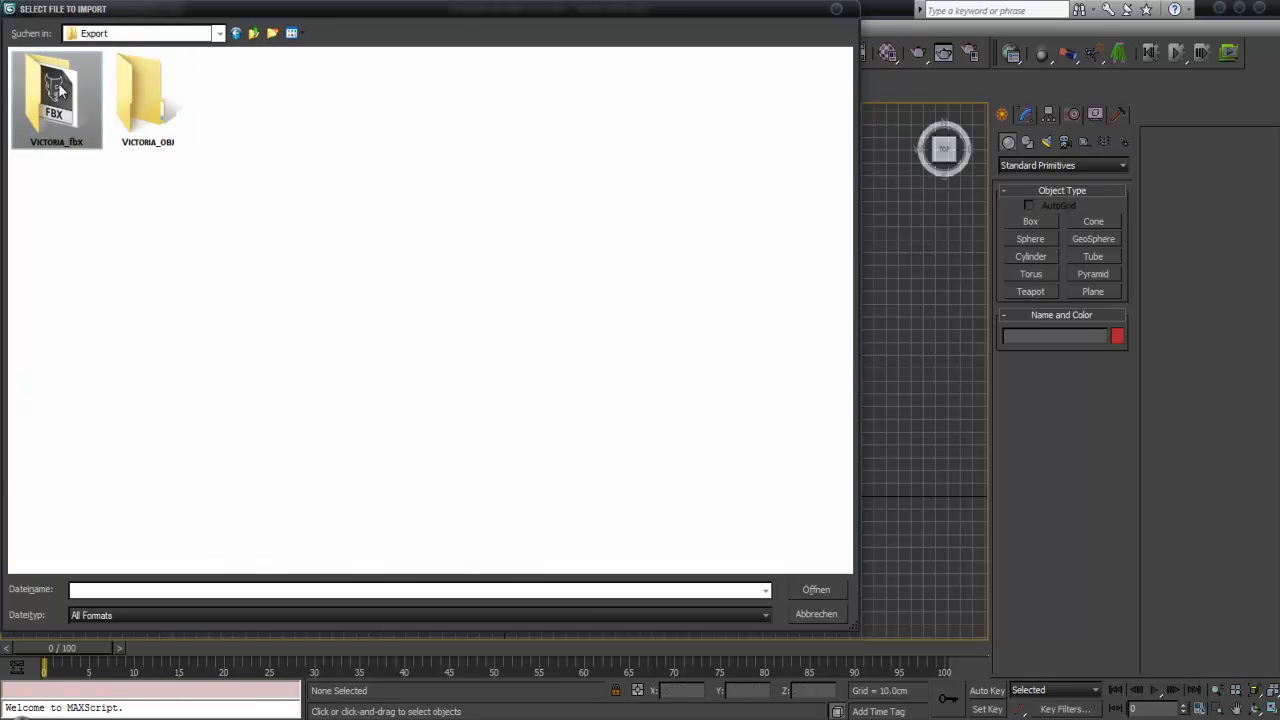
double_click(55, 88)
left_click_drag(306, 15, 356, 45)
left_click(106, 106)
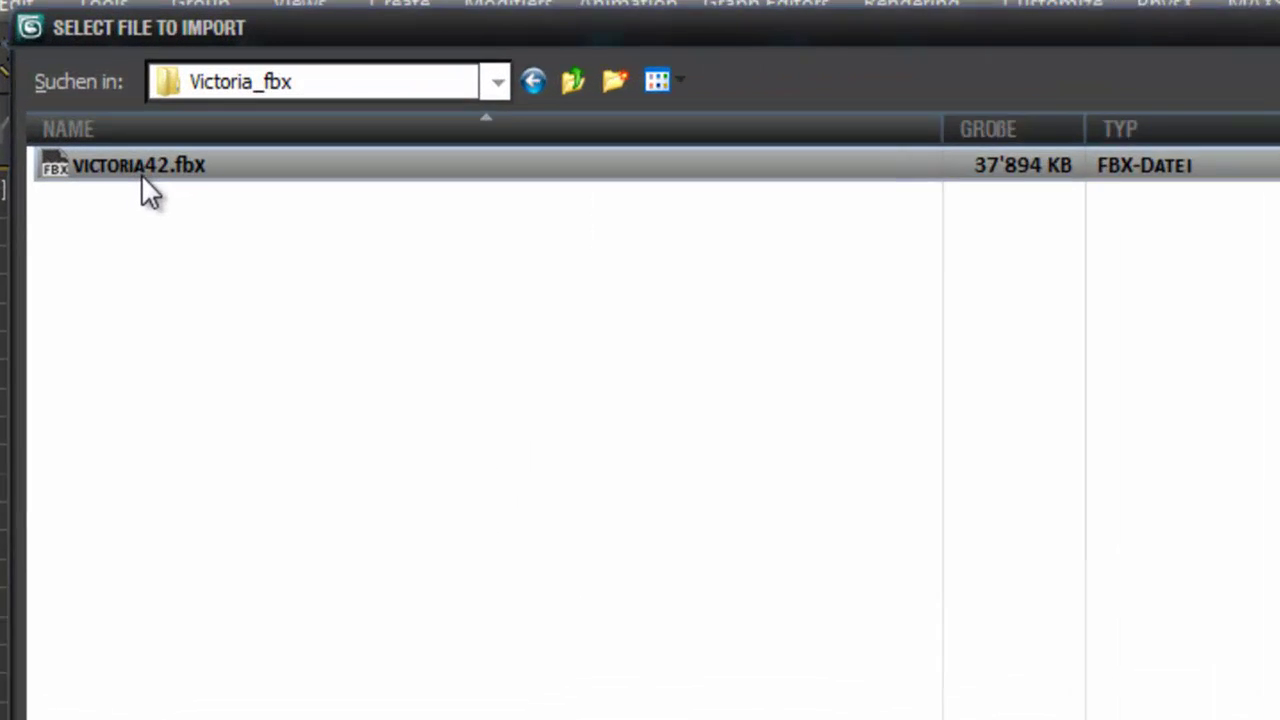
double_click(190, 185)
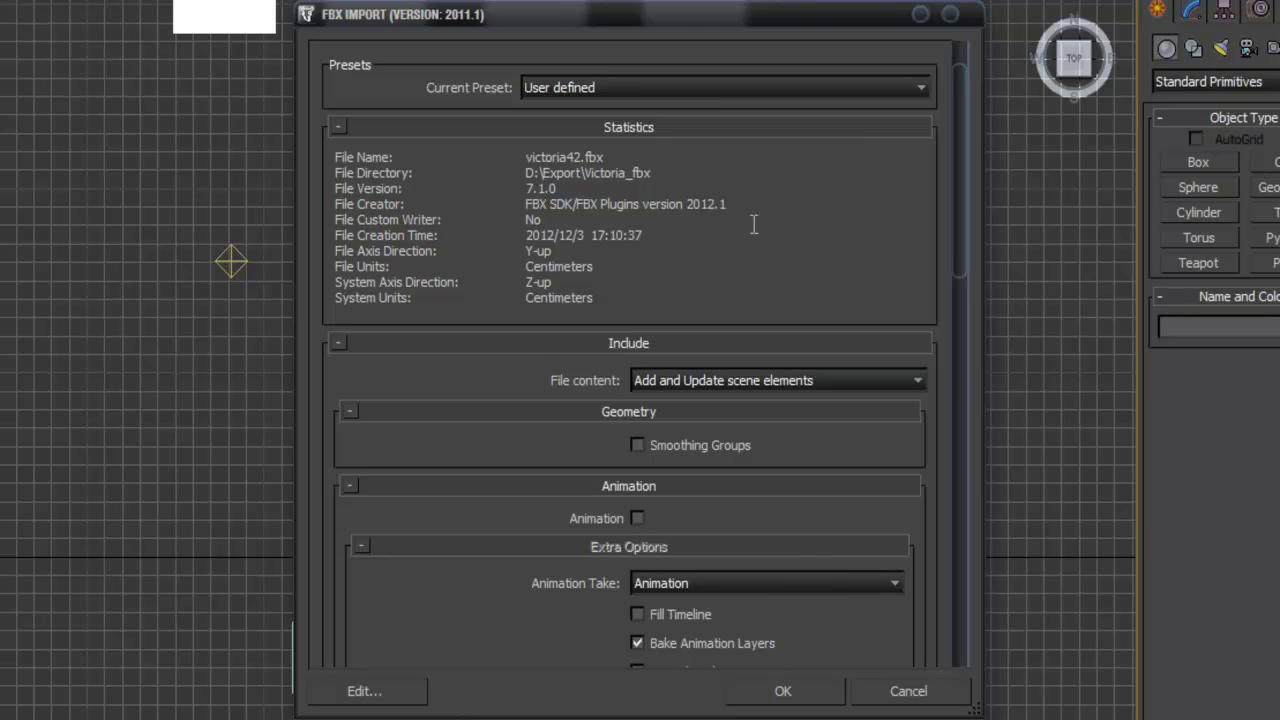
Choose the Autodesk Media & Entertainment import preset and turn off Animation.
left_click(757, 88)
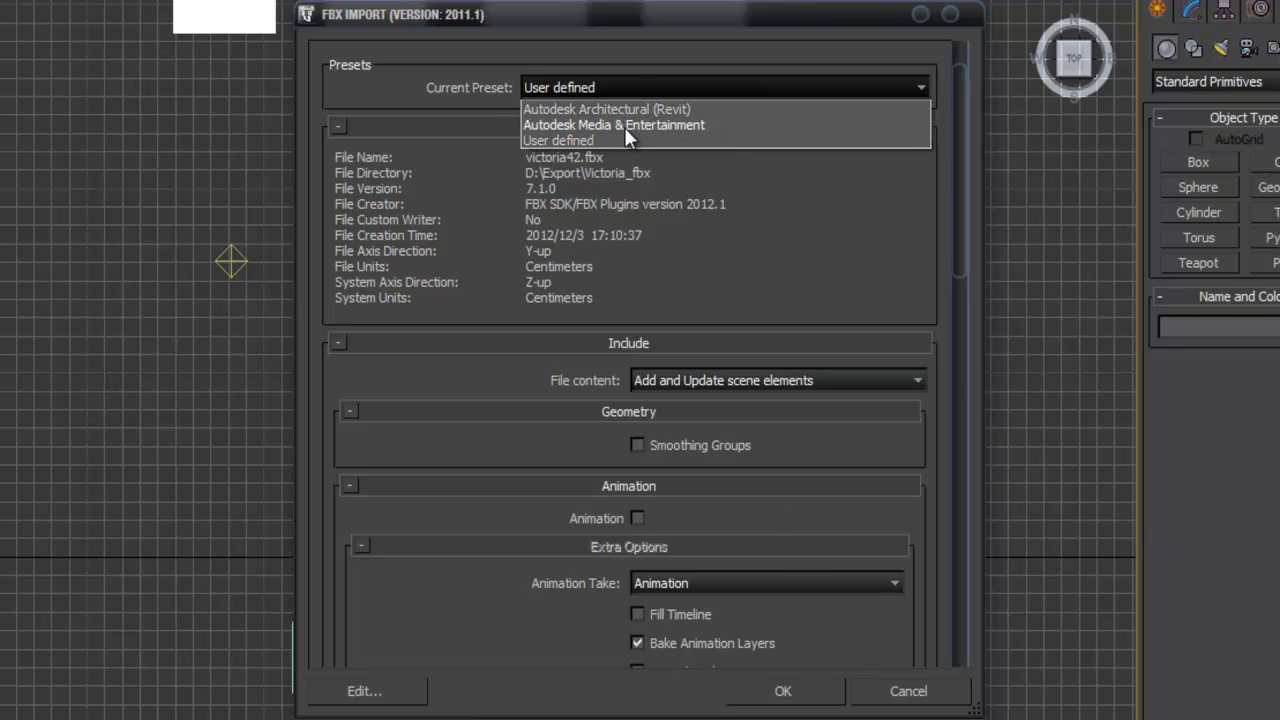
left_click(624, 127)
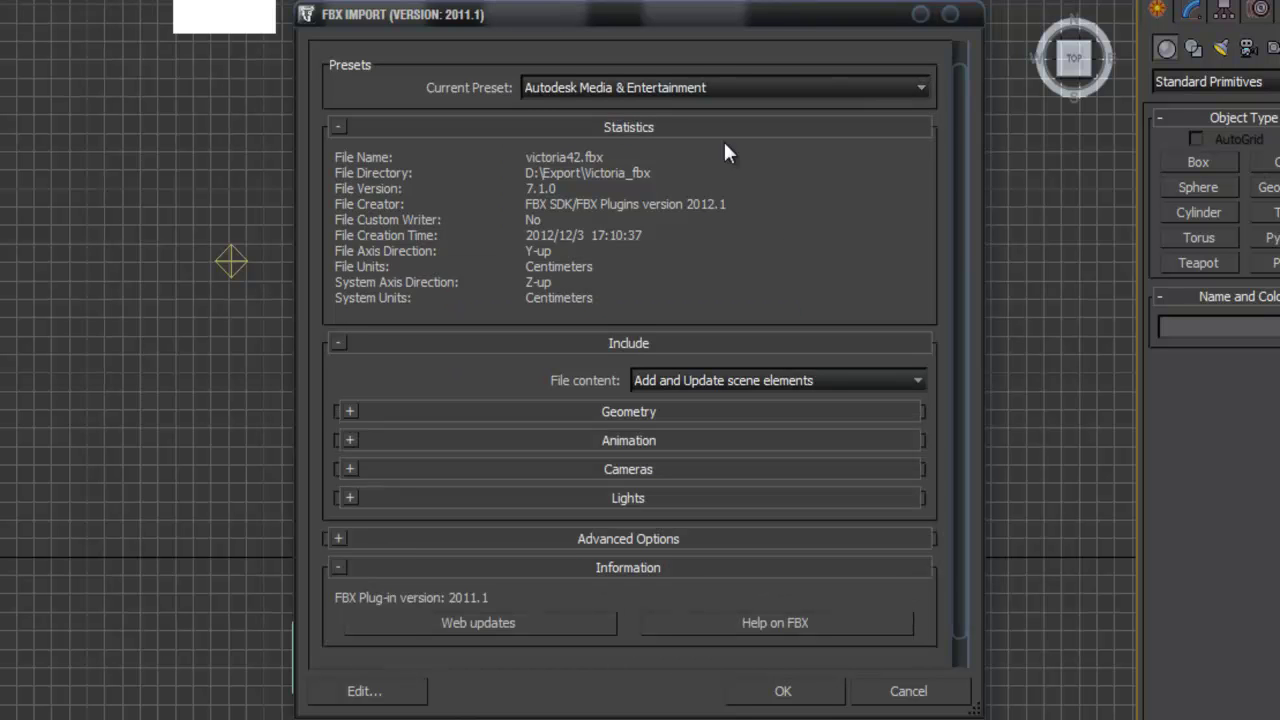
scroll(958, 374, "down", 1)
left_click(347, 408)
scroll(376, 332, "down", 2)
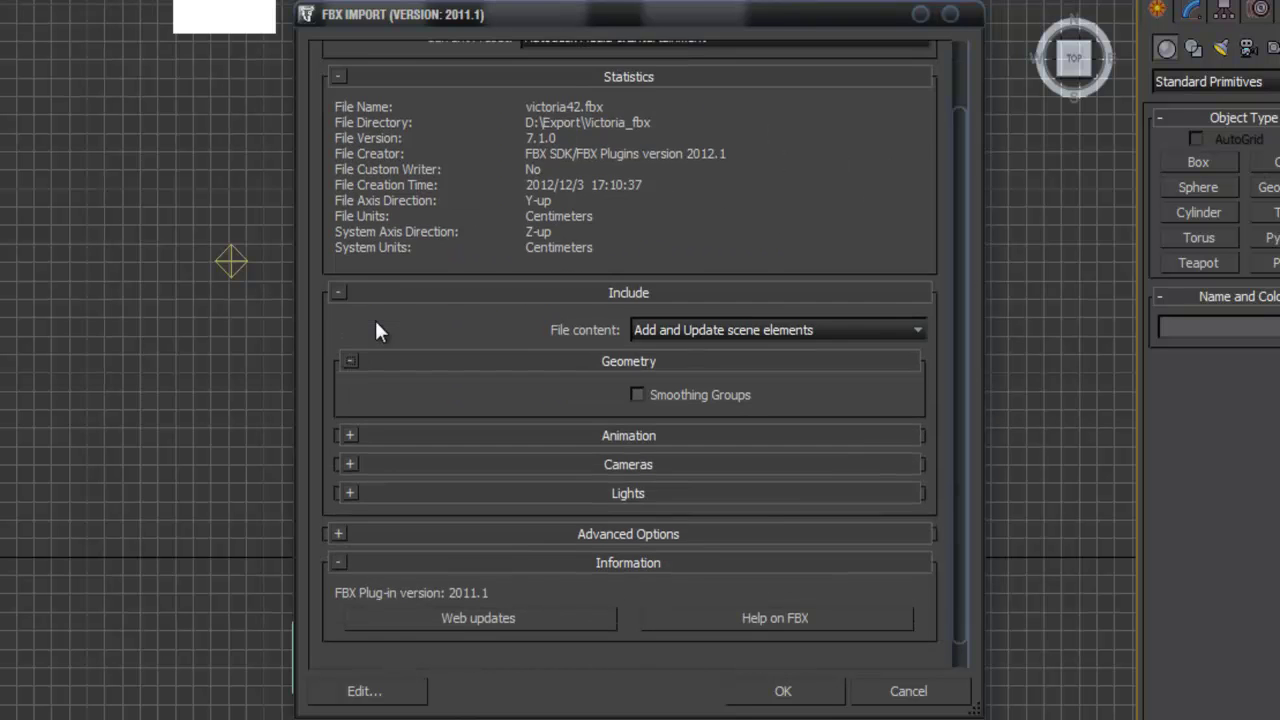
left_click(350, 434)
scroll(634, 393, "down", 5)
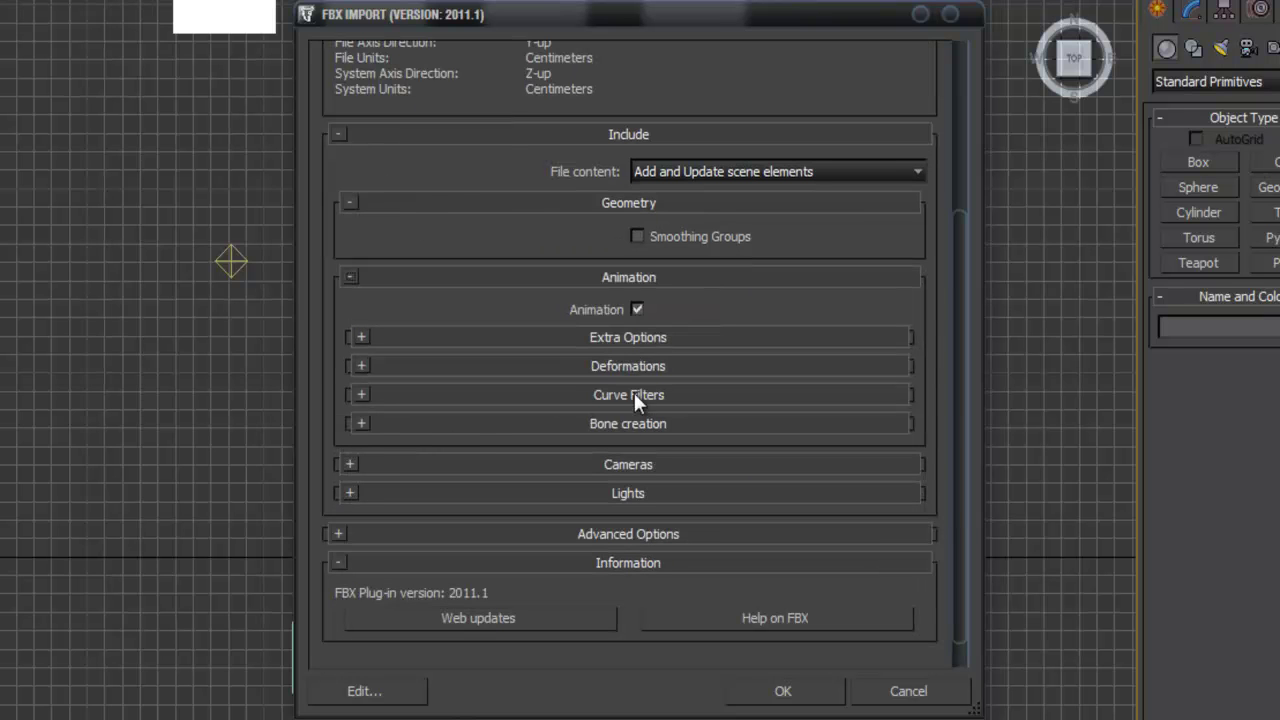
left_click(638, 309)
Keep Deformations for skins and morphs, exclude Cameras and Lights, and confirm the import.
left_click(362, 338)
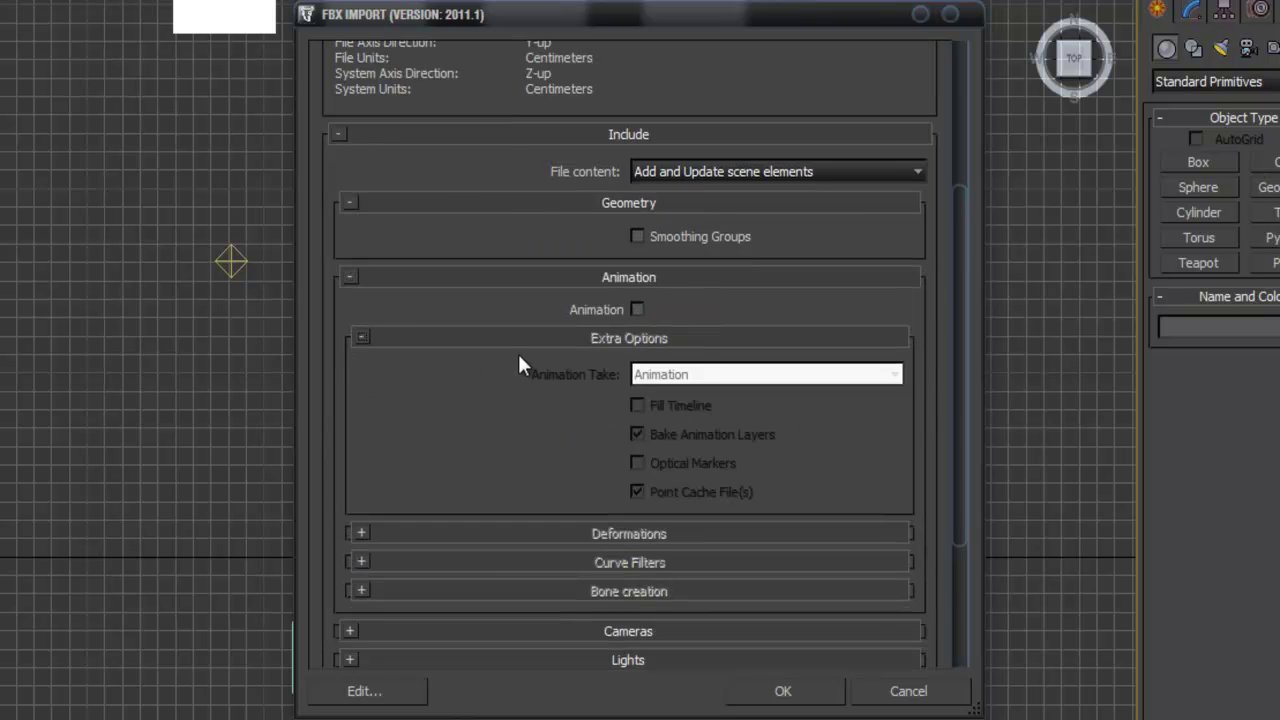
scroll(460, 360, "down", 5)
left_click(361, 367)
scroll(399, 417, "down", 3)
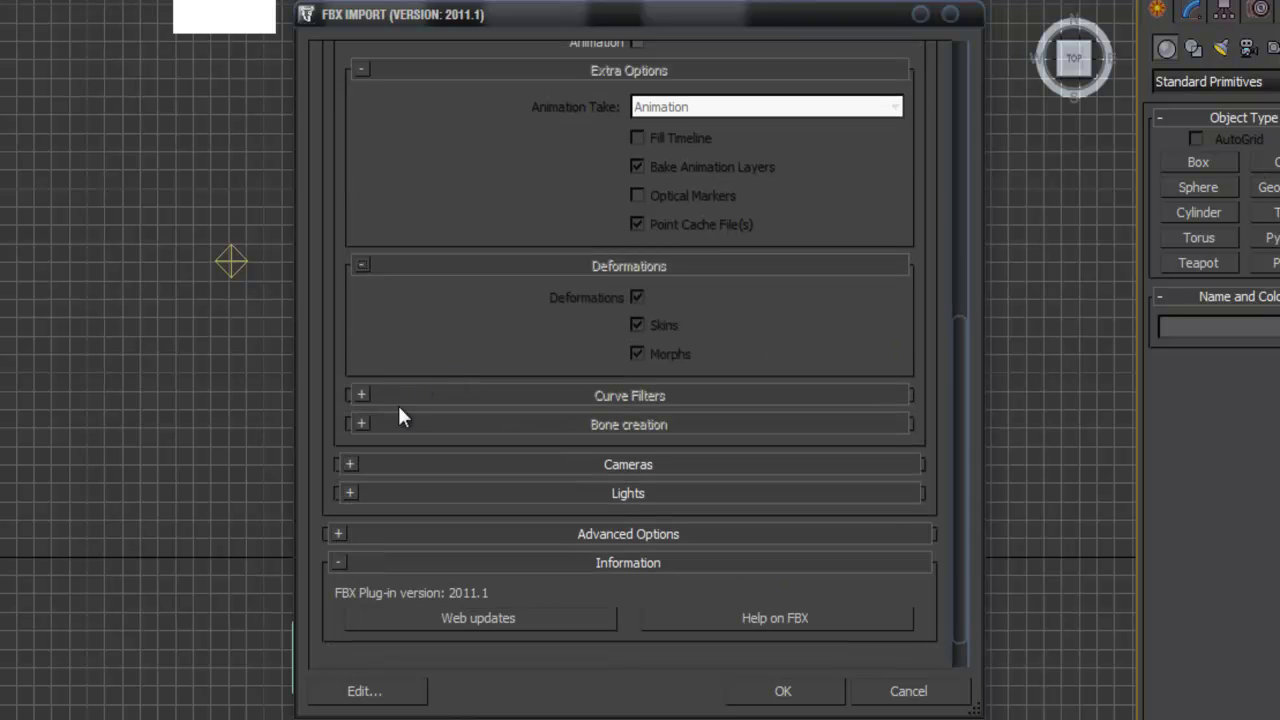
left_click(378, 465)
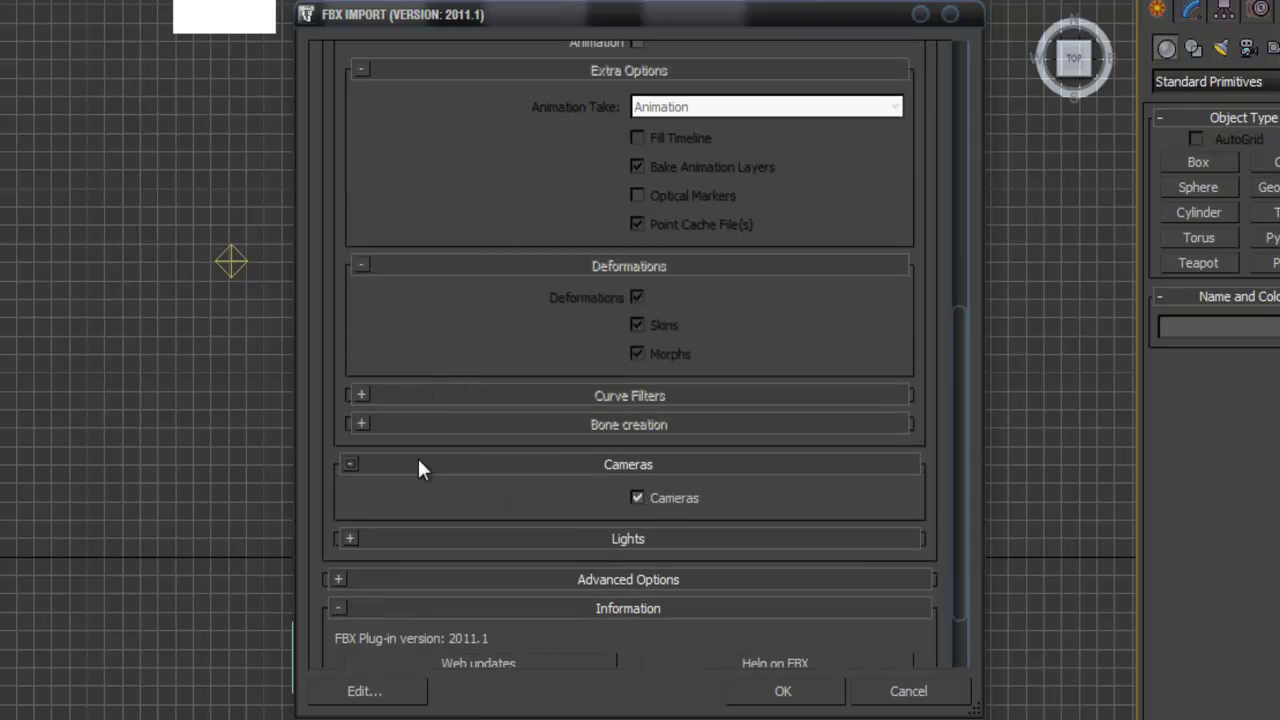
left_click(637, 498)
left_click(351, 538)
scroll(607, 528, "down", 4)
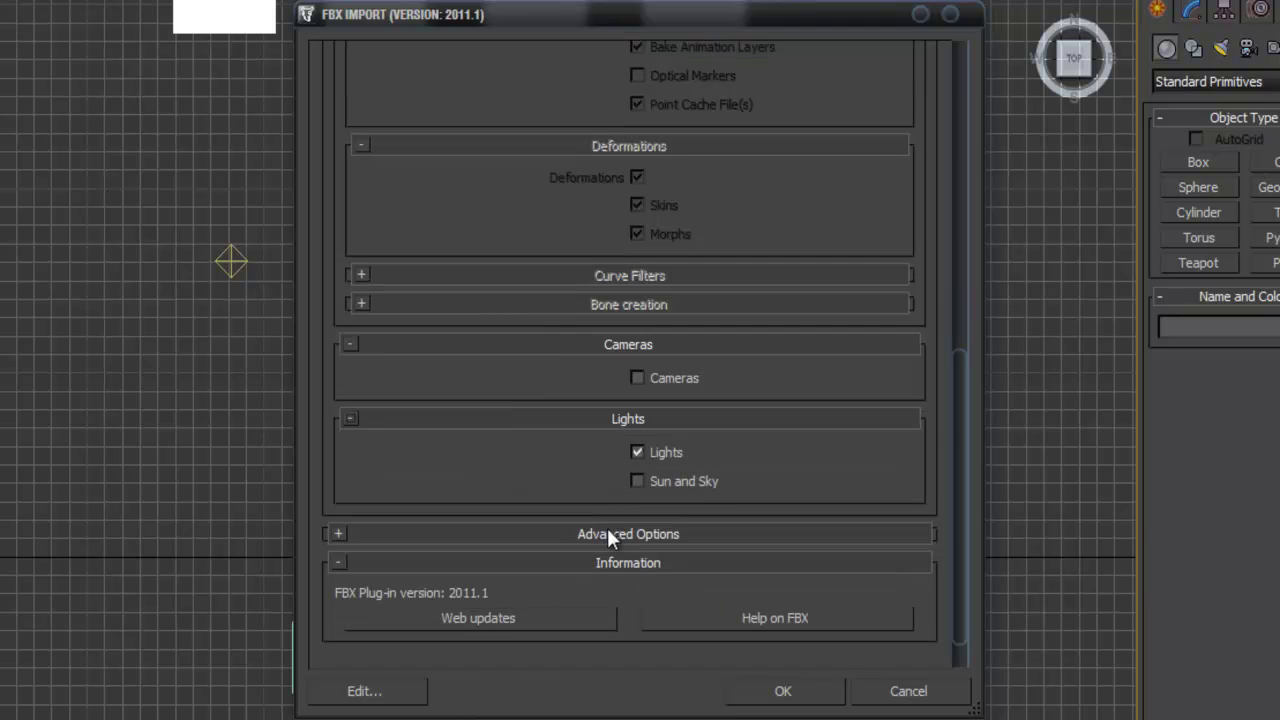
left_click(637, 455)
left_click(787, 693)
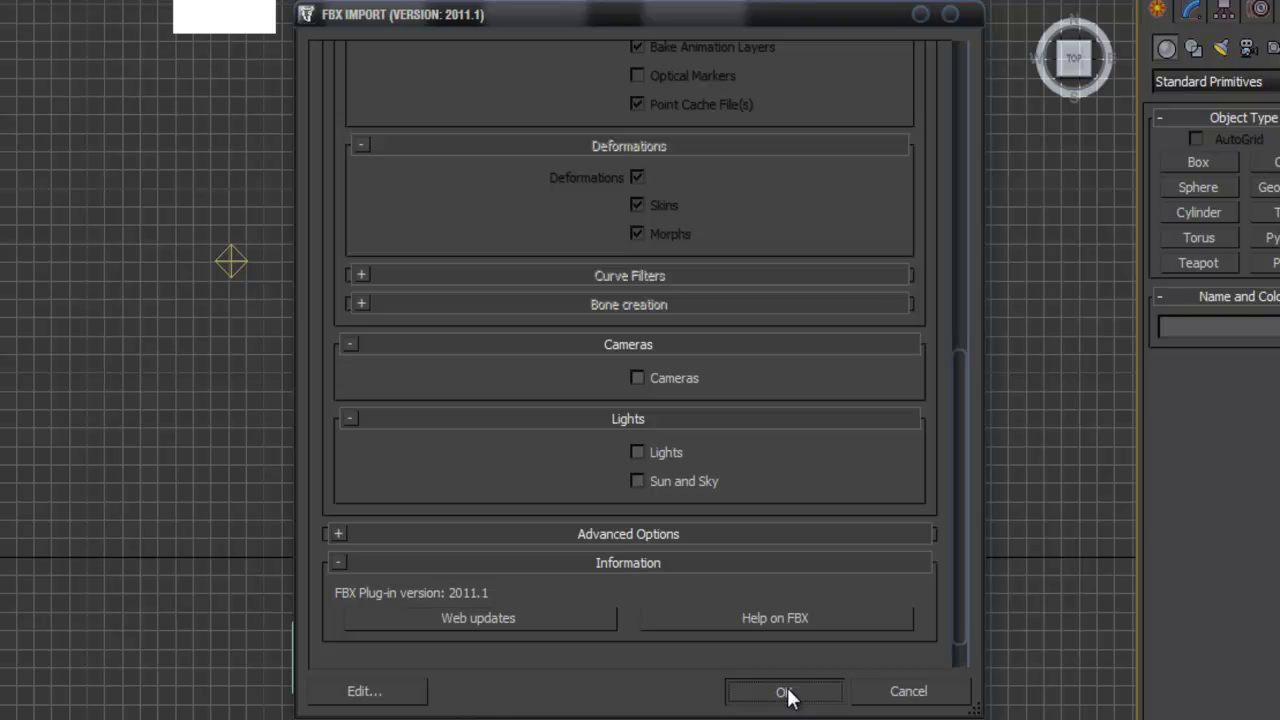
Show Task Manager's Leistung (performance) graphs and move the window to the right.
key("ctrl+shift+Escape")
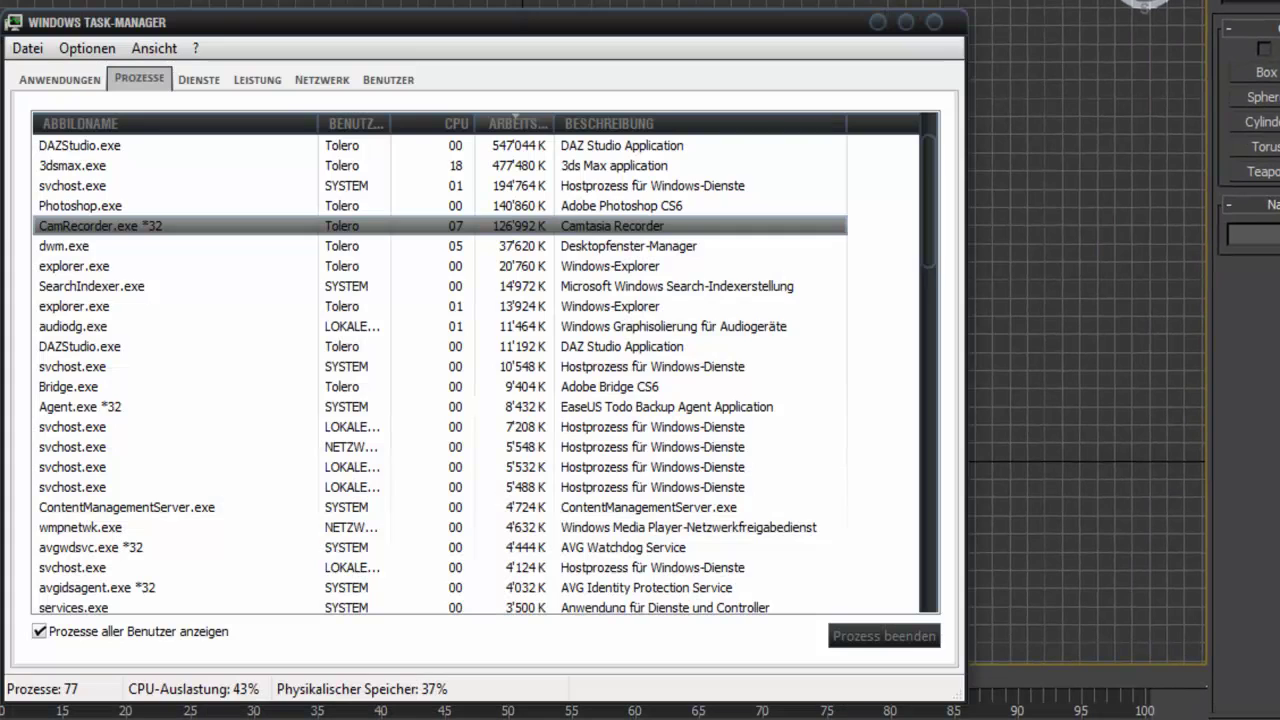
left_click(275, 81)
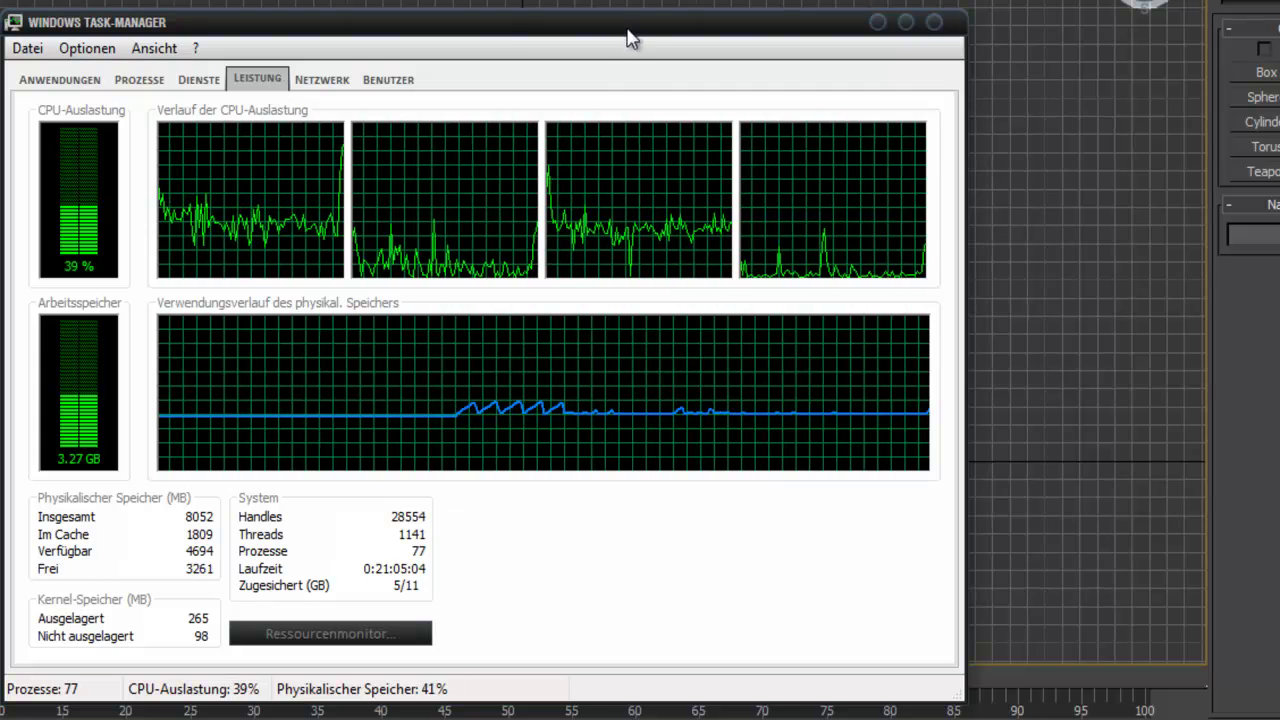
left_click_drag(600, 29, 868, 36)
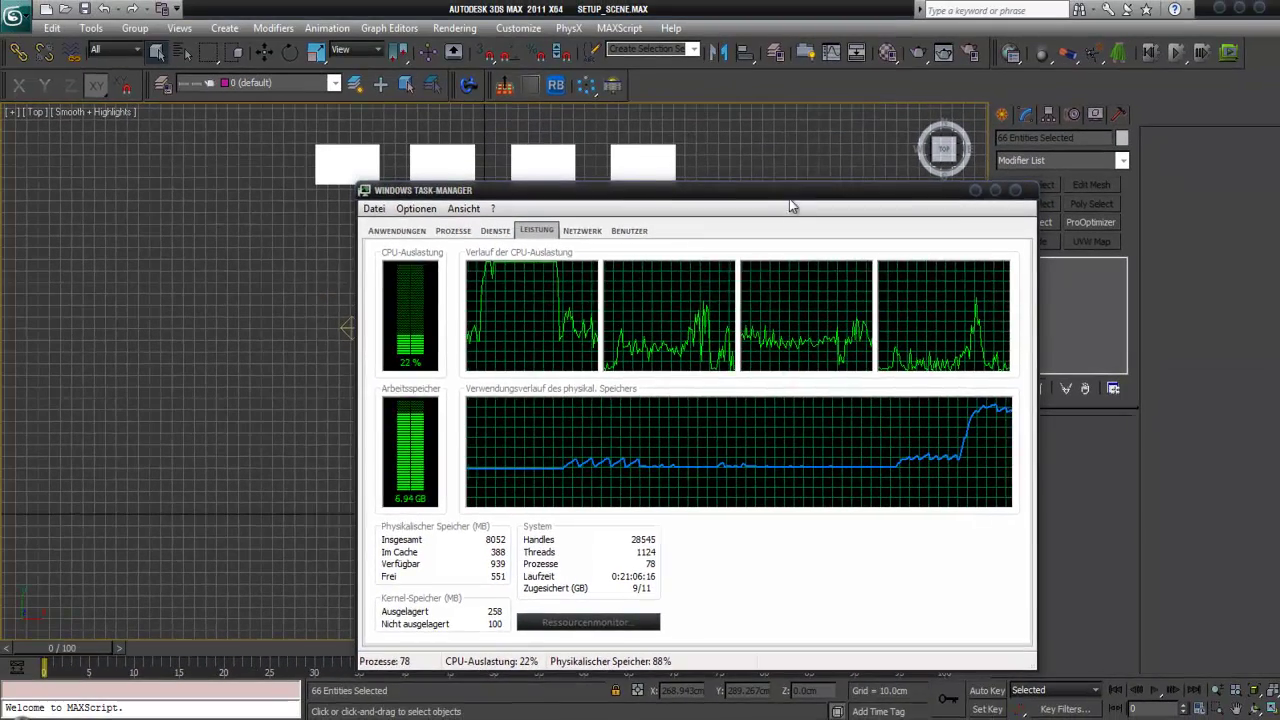
Minimize Task Manager and rotate the imported figure's rig about 180° around Z.
left_click_drag(788, 206, 753, 280)
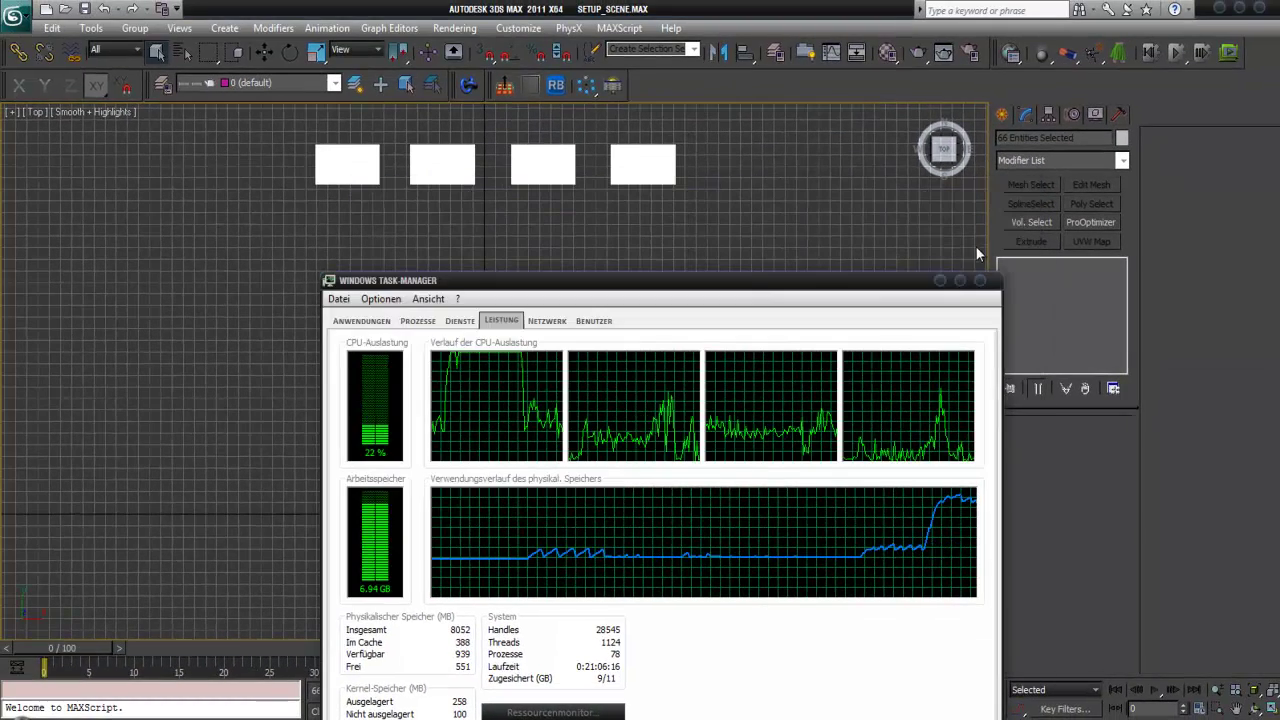
left_click(940, 281)
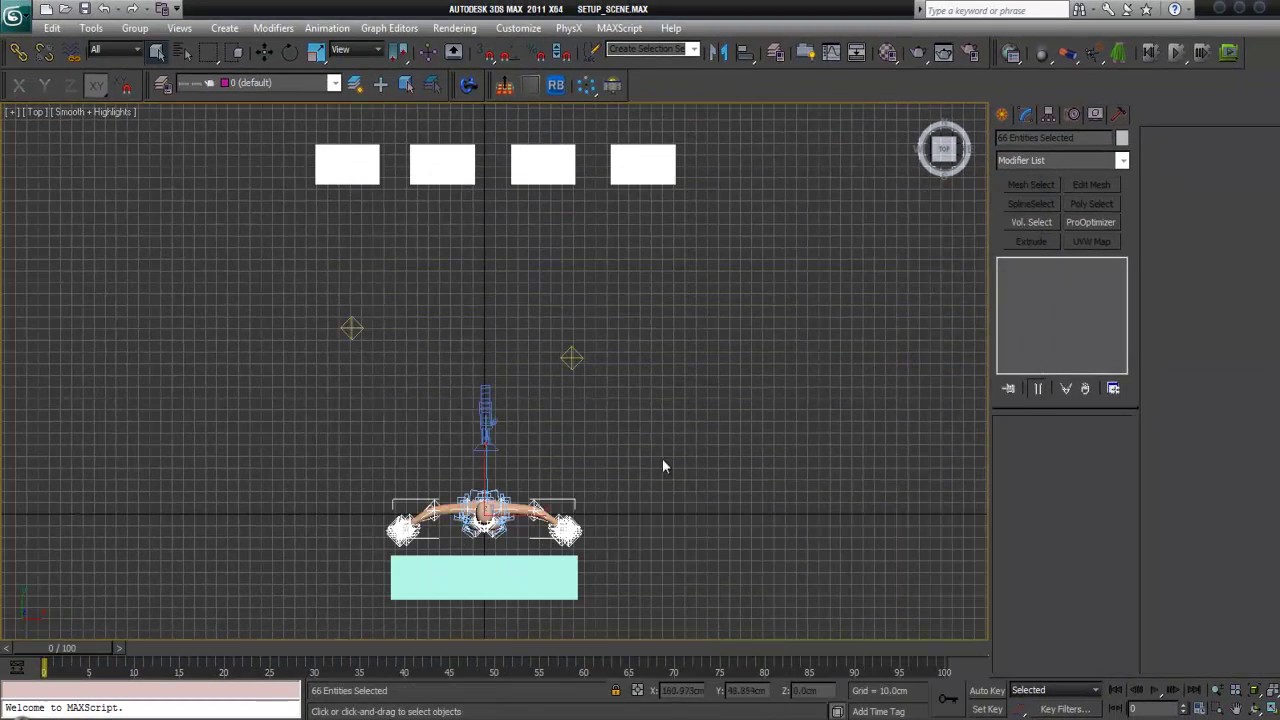
middle_click_drag(686, 444, 637, 357)
middle_click_drag(548, 440, 660, 424)
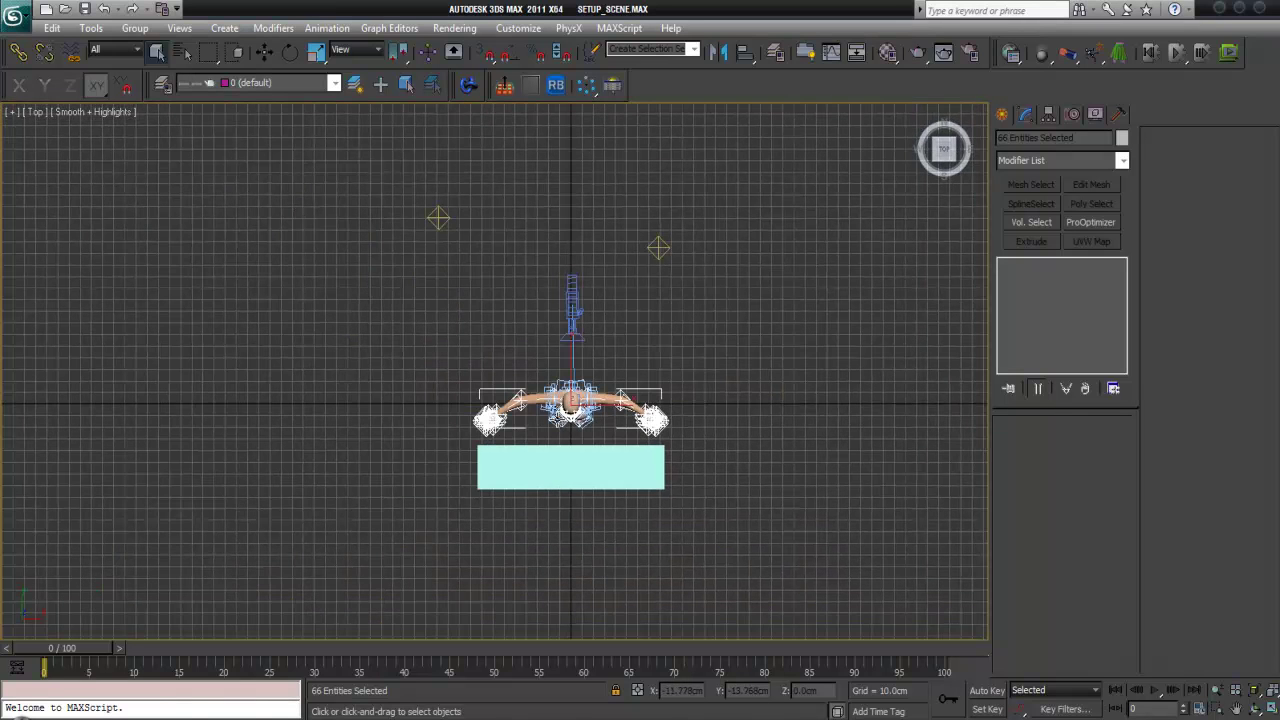
scroll(604, 398, "up", 5)
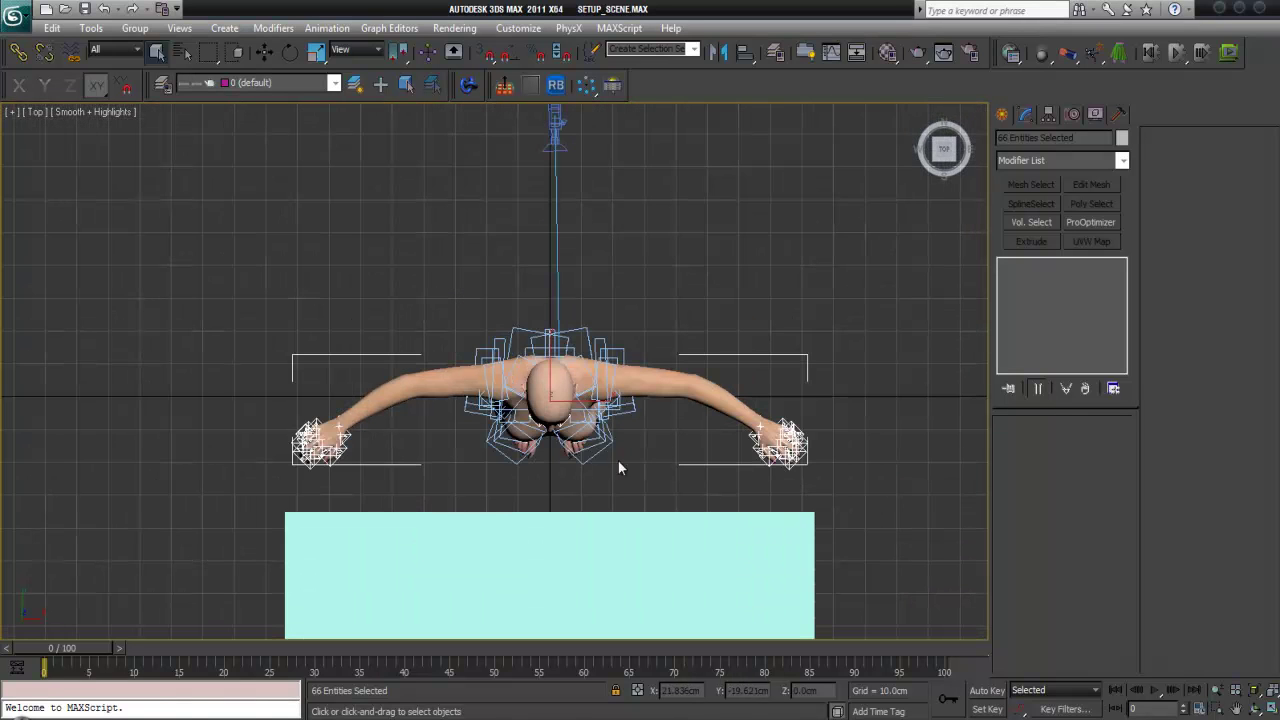
scroll(626, 404, "up", 3)
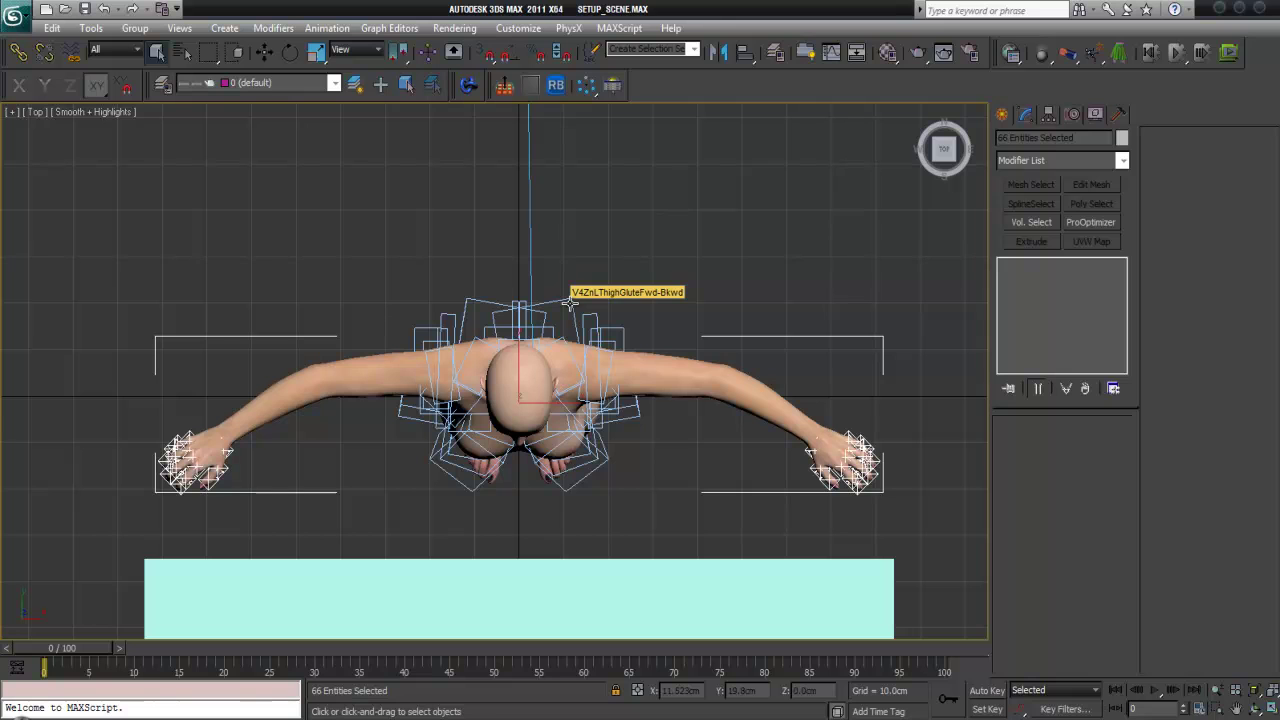
left_click(289, 52)
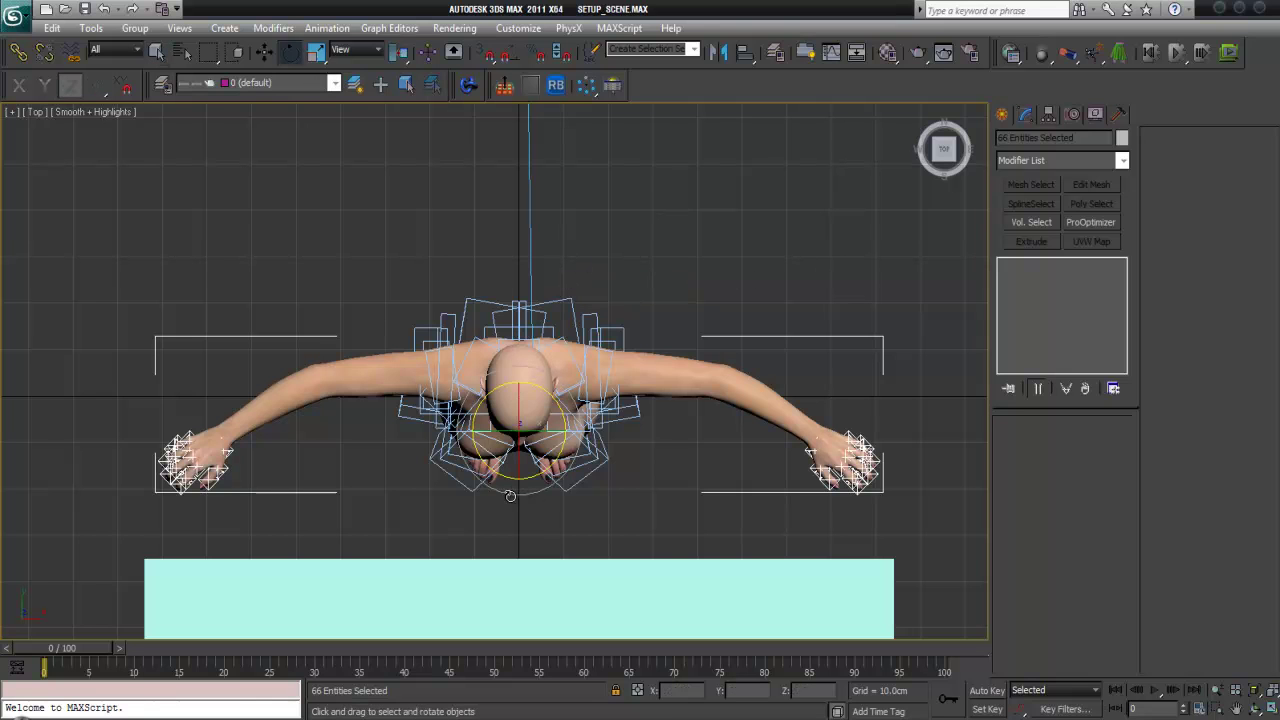
left_click_drag(488, 469, 223, 157)
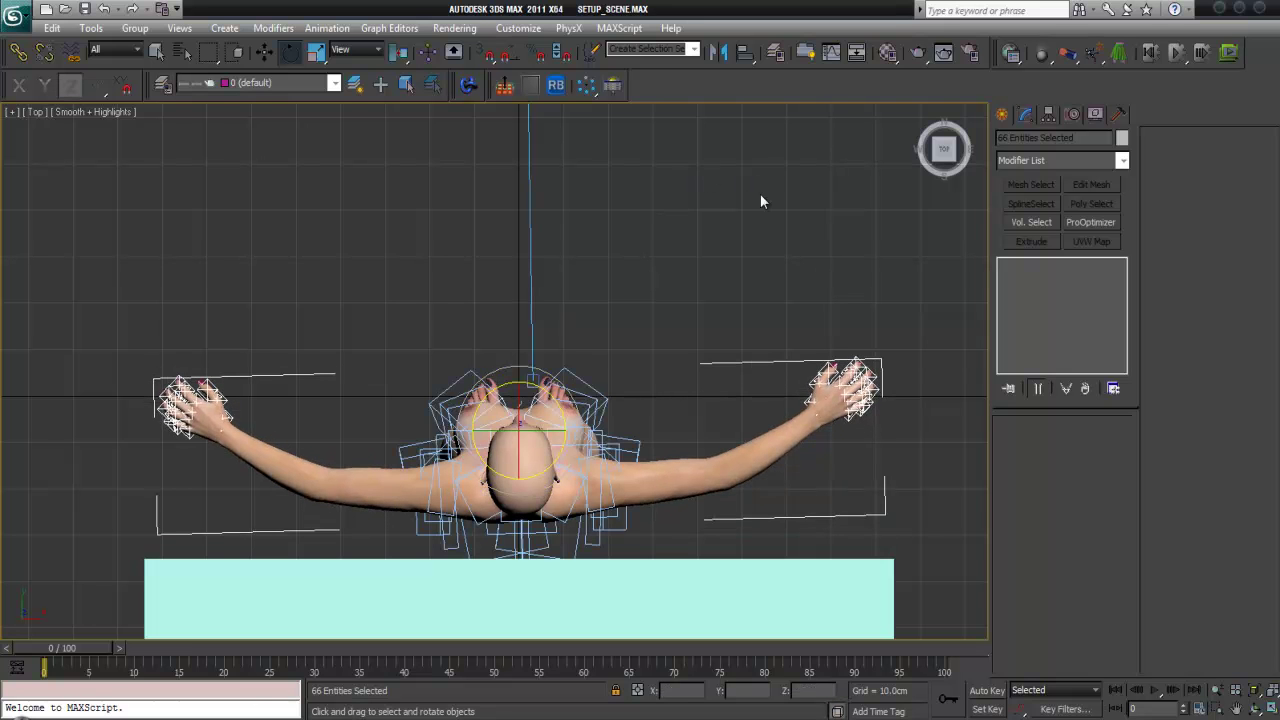
Frame the figure's face head-on in the Perspective view and render a test image.
key("p")
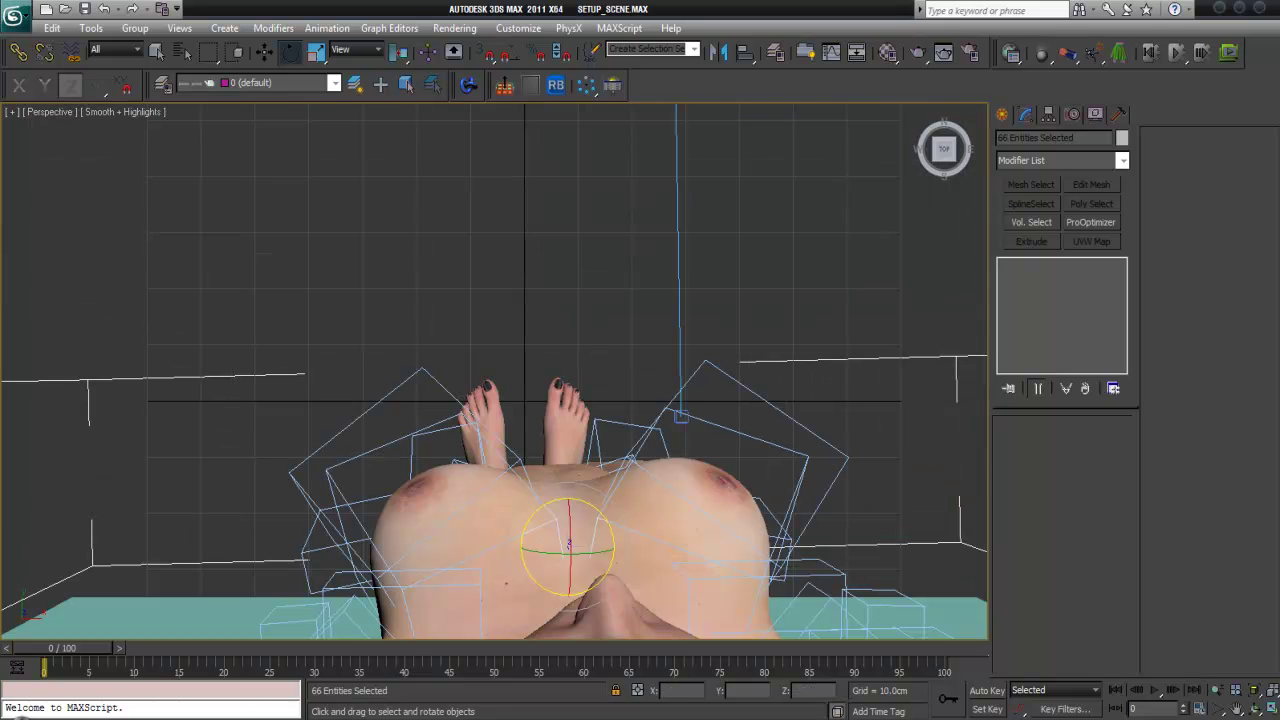
left_click(1256, 708)
left_click_drag(637, 369, 357, 260)
scroll(494, 330, "down", 5)
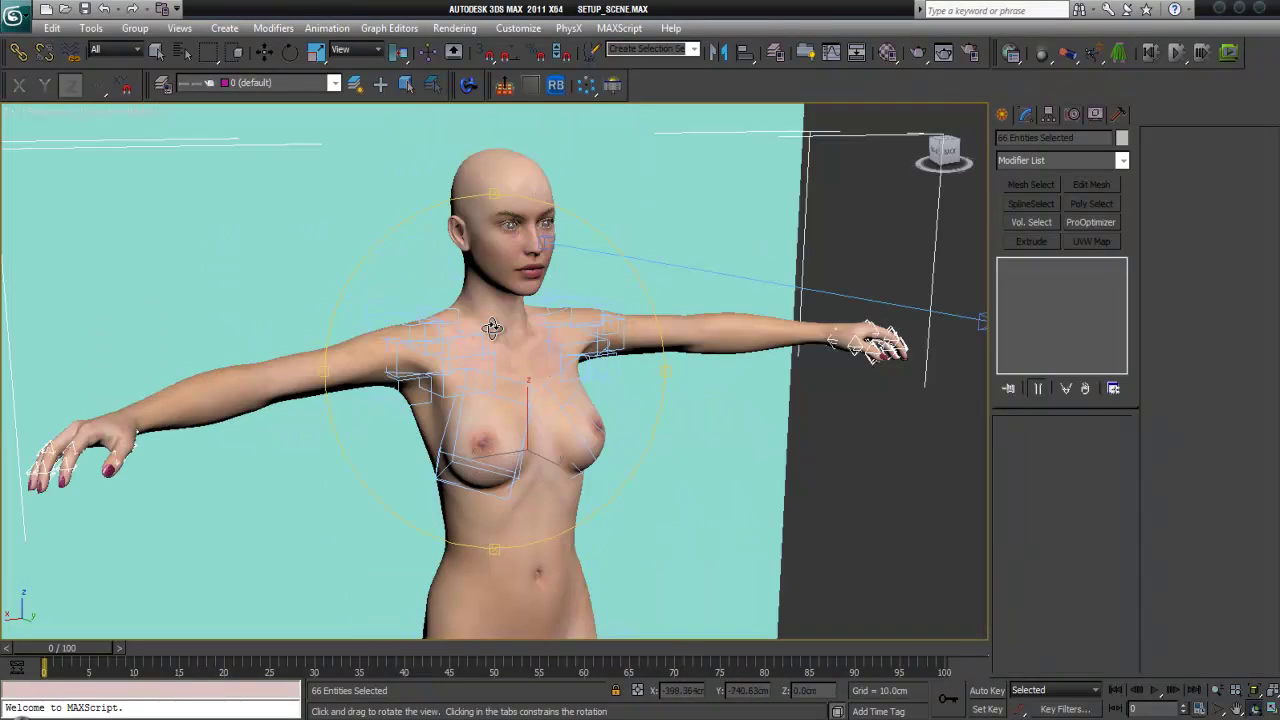
middle_click_drag(523, 382, 528, 327)
left_click_drag(528, 327, 511, 376)
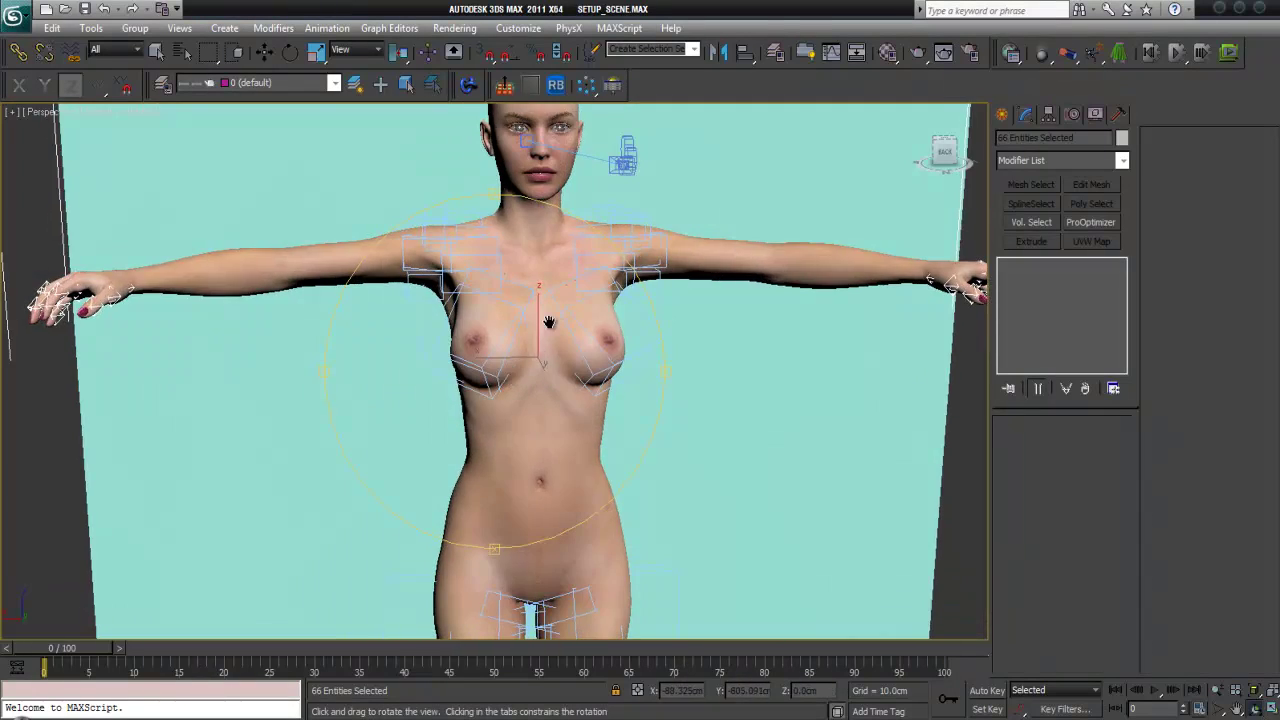
scroll(543, 320, "up", 6)
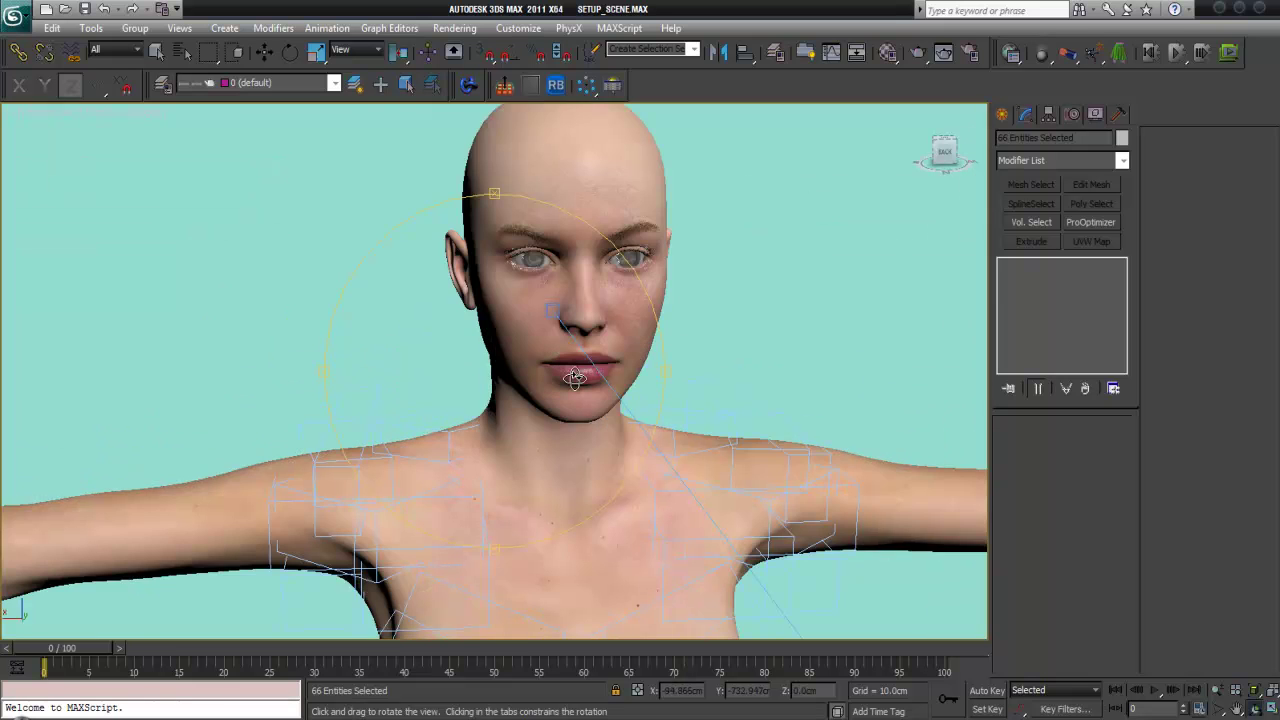
scroll(570, 374, "up", 10)
scroll(594, 377, "down", 10)
mouse_move(594, 377)
left_mouse_down()
mouse_move(551, 371)
mouse_move(606, 366)
left_mouse_up()
left_click(919, 54)
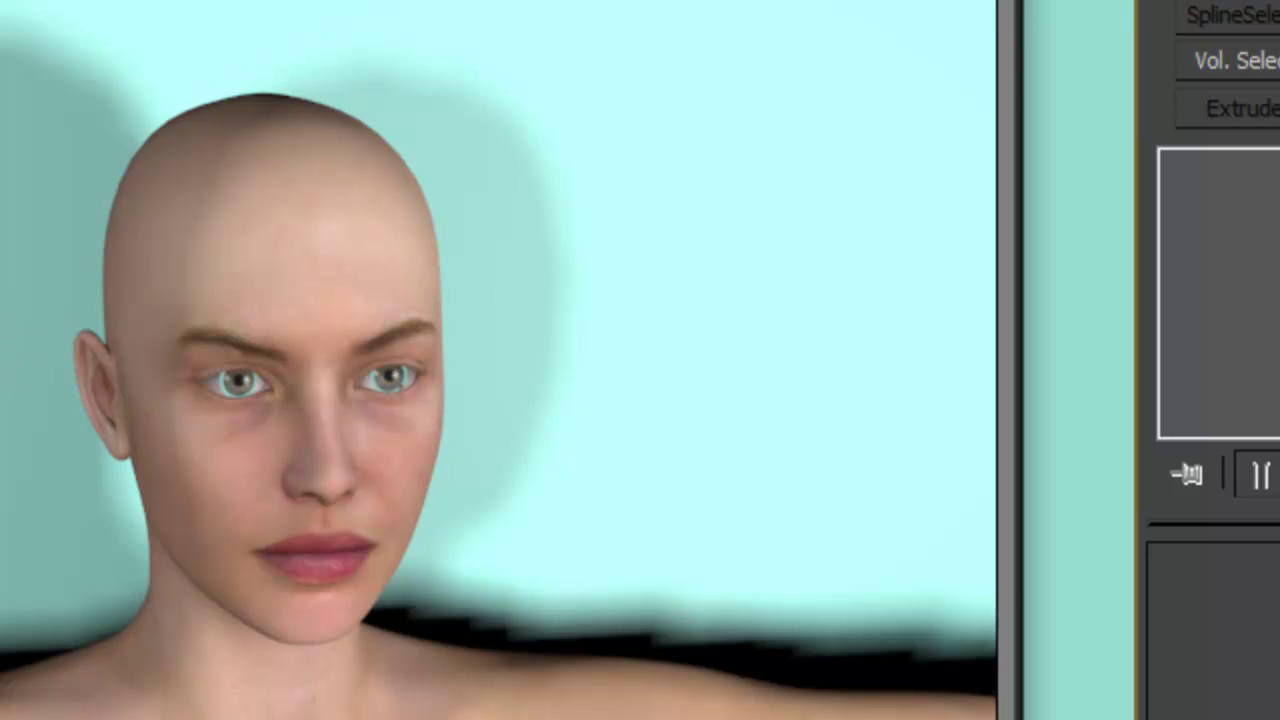
Re-render with Shift+Q, then zoom, orbit and pan in close on the eyes and lashes.
key("shift+q")
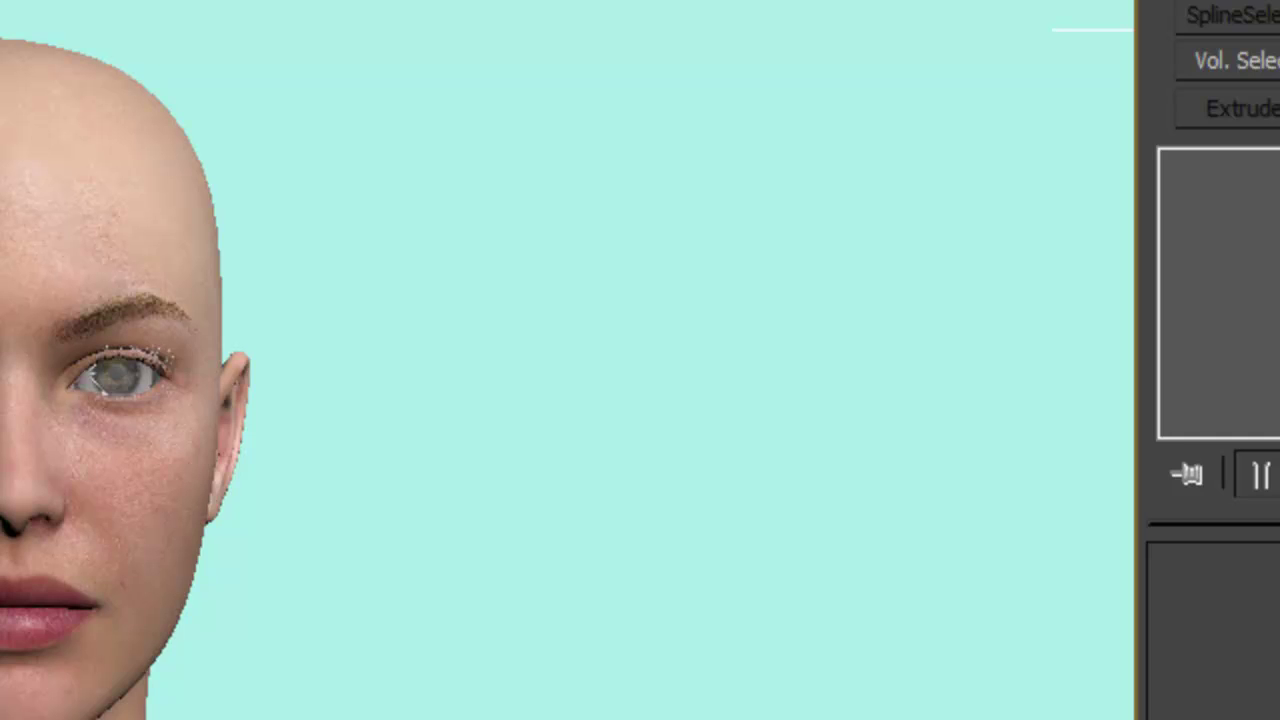
left_click_drag(123, 591, 129, 420)
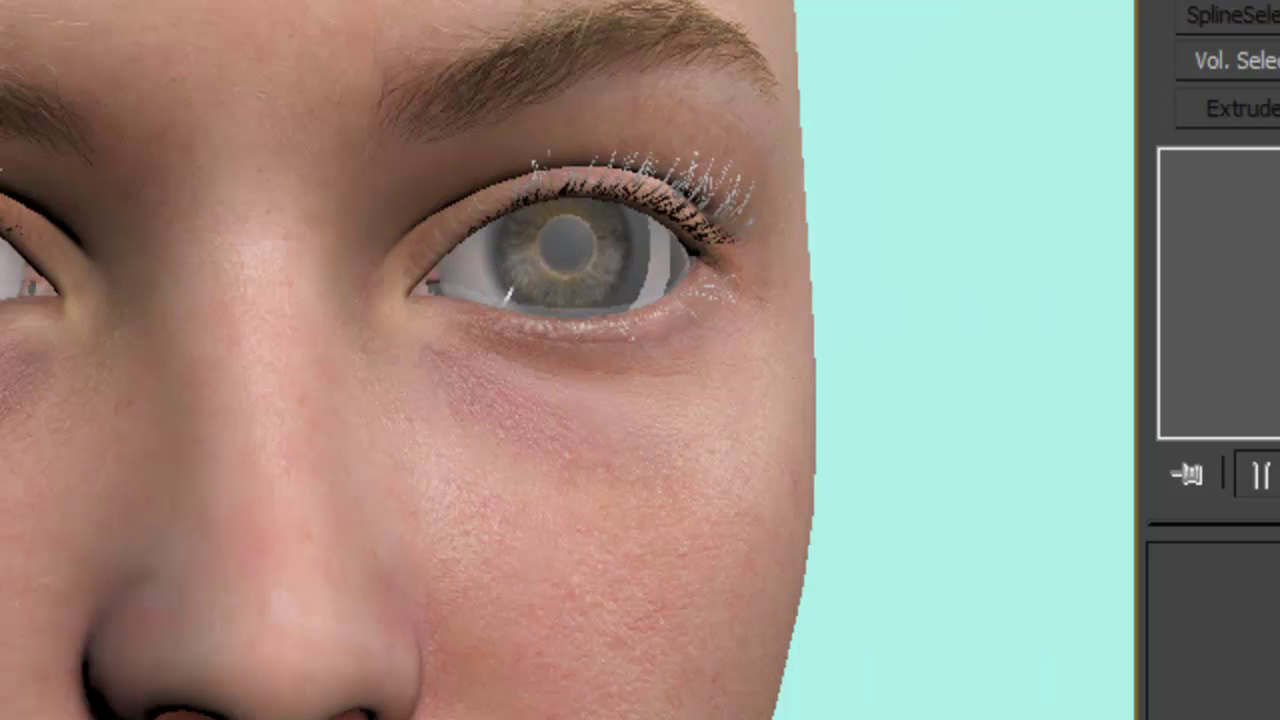
left_click_drag(409, 243, 432, 710)
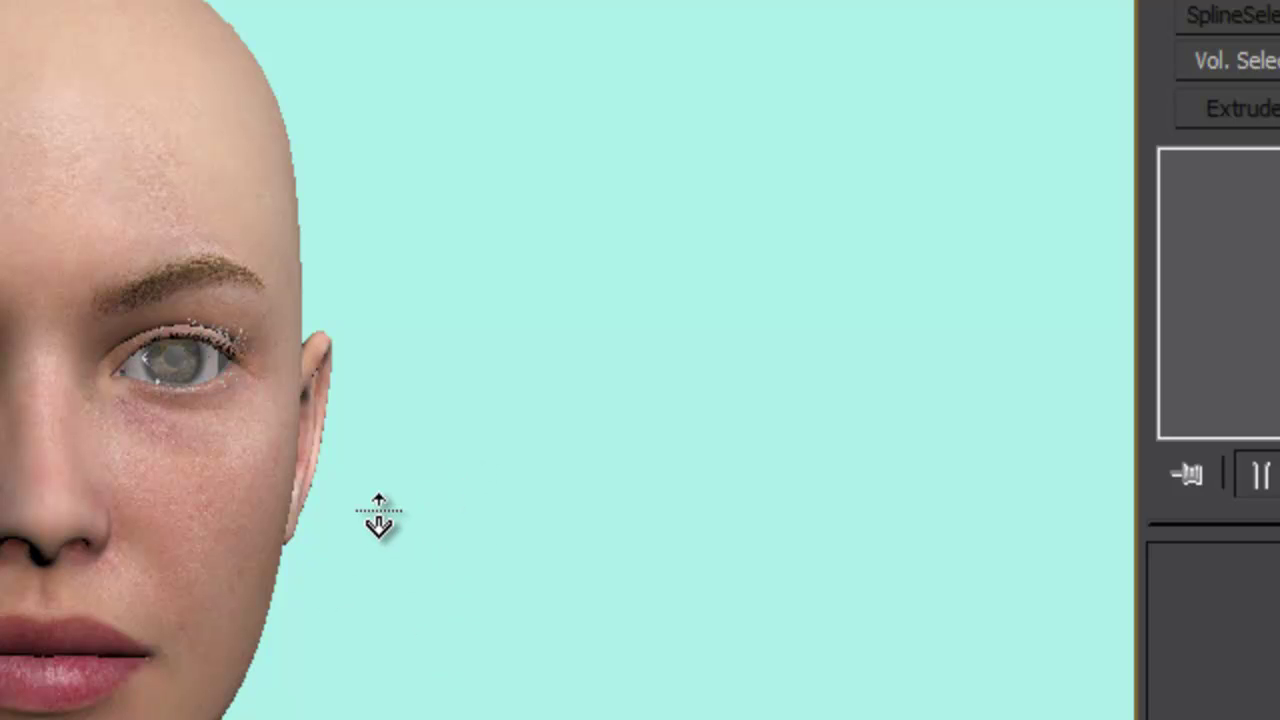
left_click_drag(309, 380, 229, 223)
left_click_drag(264, 450, 249, 377)
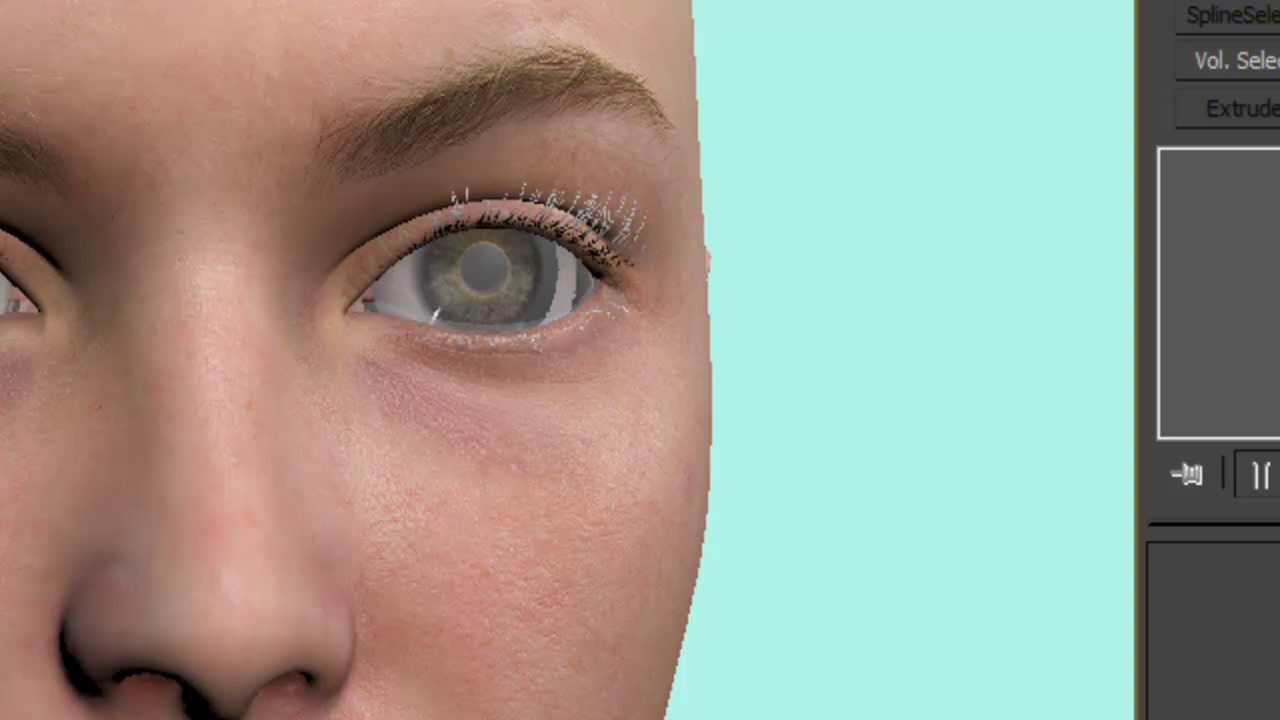
left_click_drag(217, 414, 317, 406)
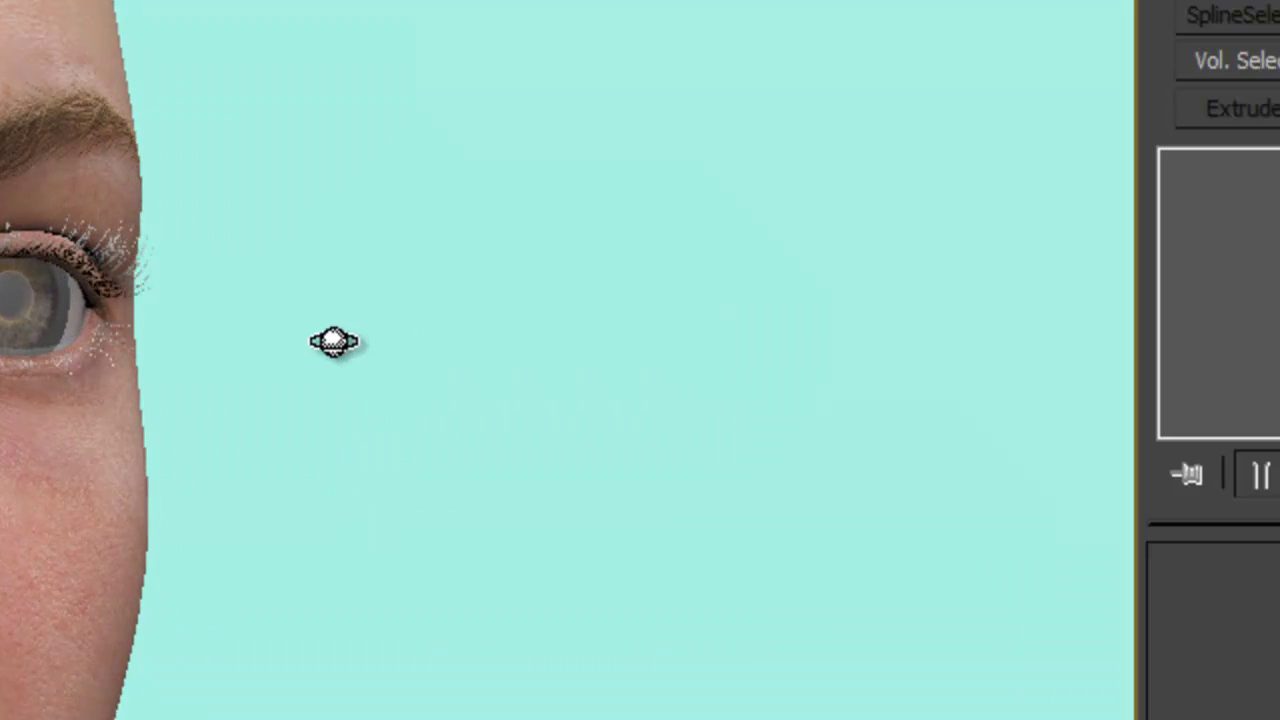
left_click_drag(23, 286, 20, 689)
middle_click_drag(20, 689, 170, 200)
scroll(170, 200, "down", 2)
scroll(170, 200, "down", 2)
middle_click_drag(15, 100, 688, 425)
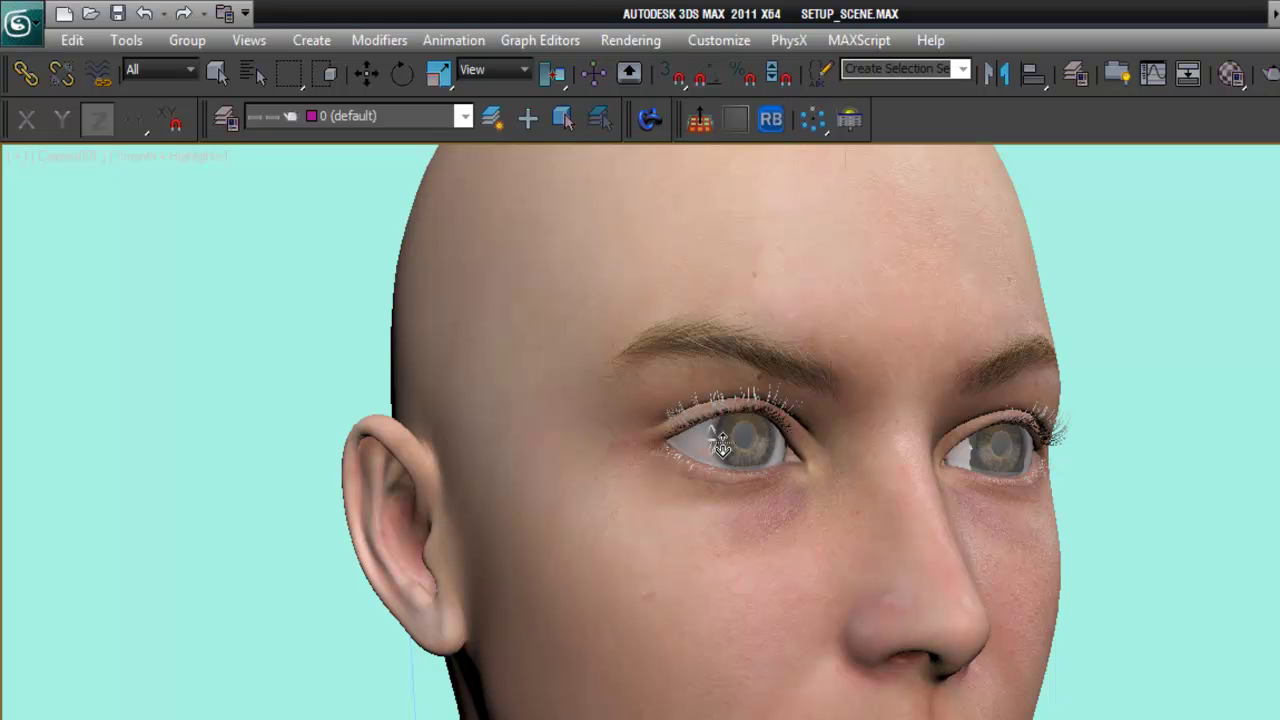
Load the scene material MultiMat_0 as an instance into a Material Editor sample slot.
left_click(1236, 76)
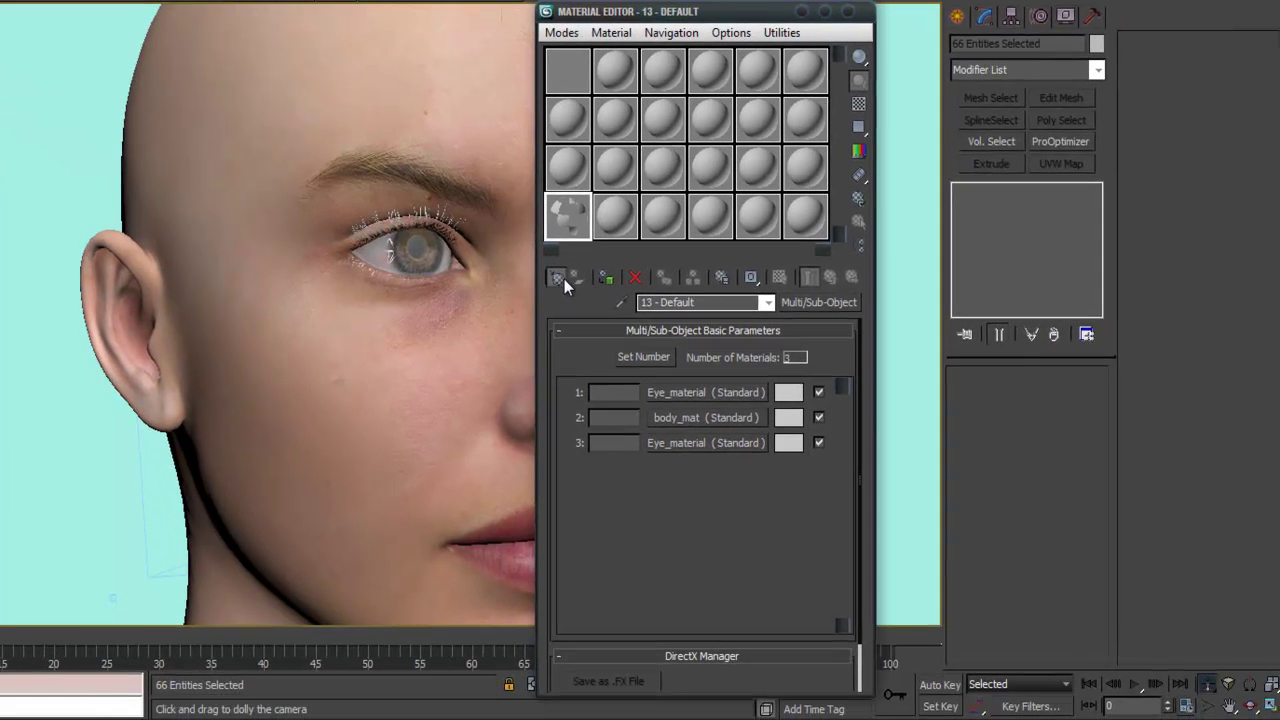
left_click(564, 279)
left_click(470, 221)
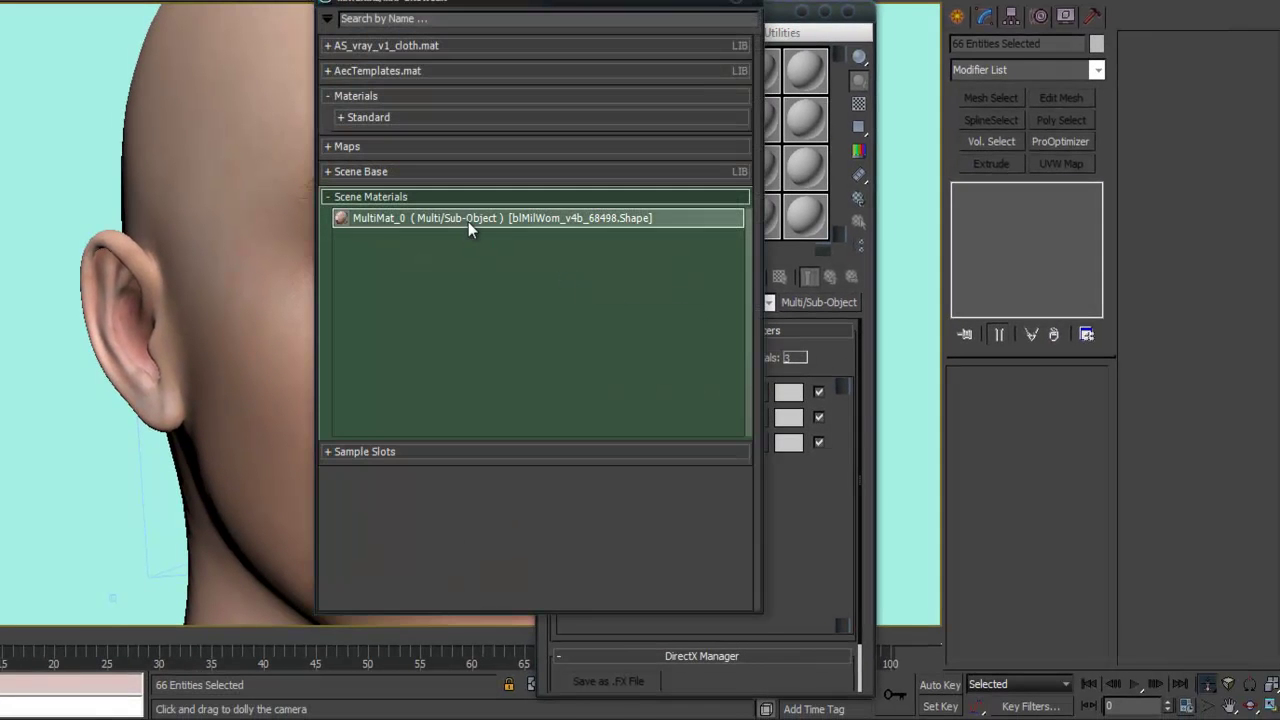
left_click_drag(745, 160, 806, 176)
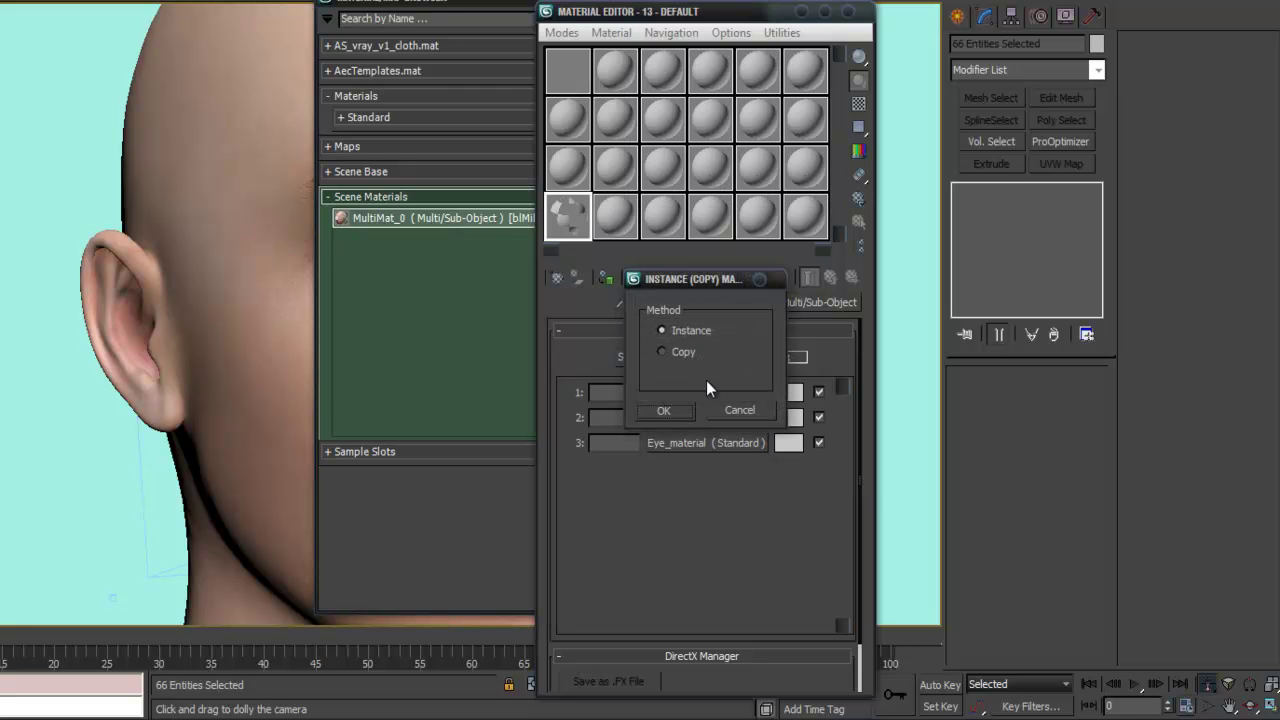
left_click(665, 411)
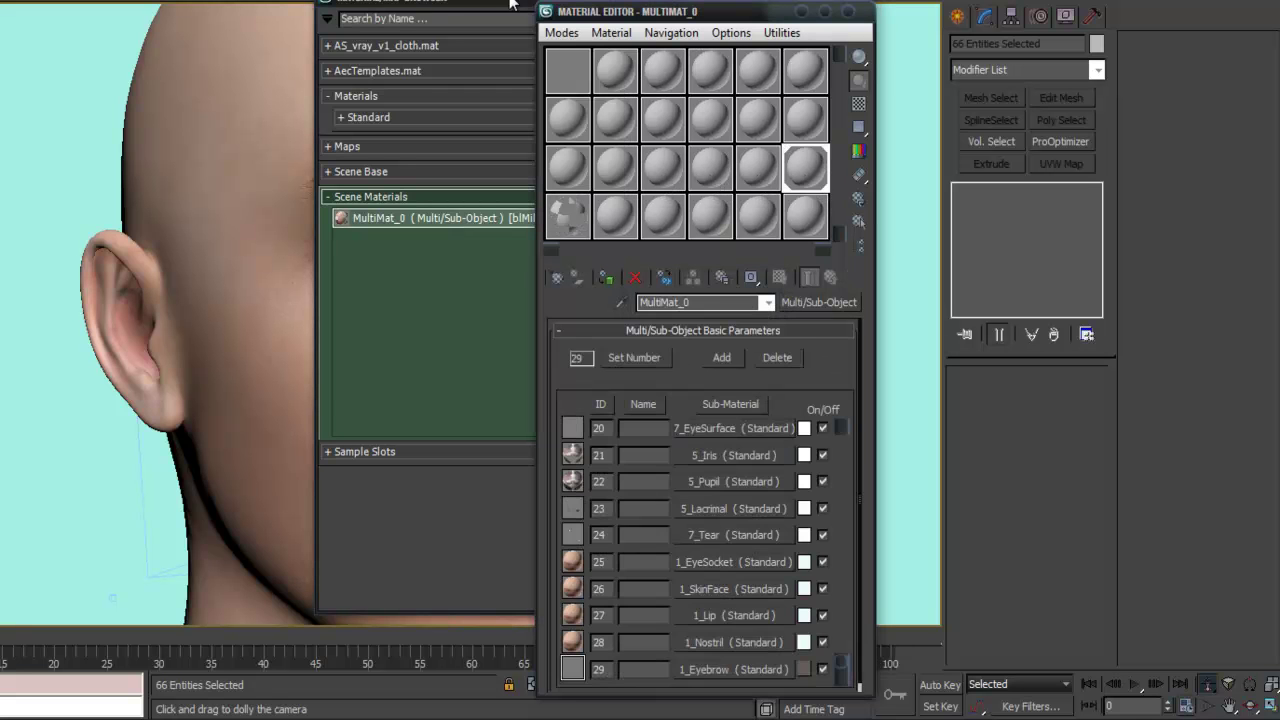
left_click_drag(513, 5, 355, 5)
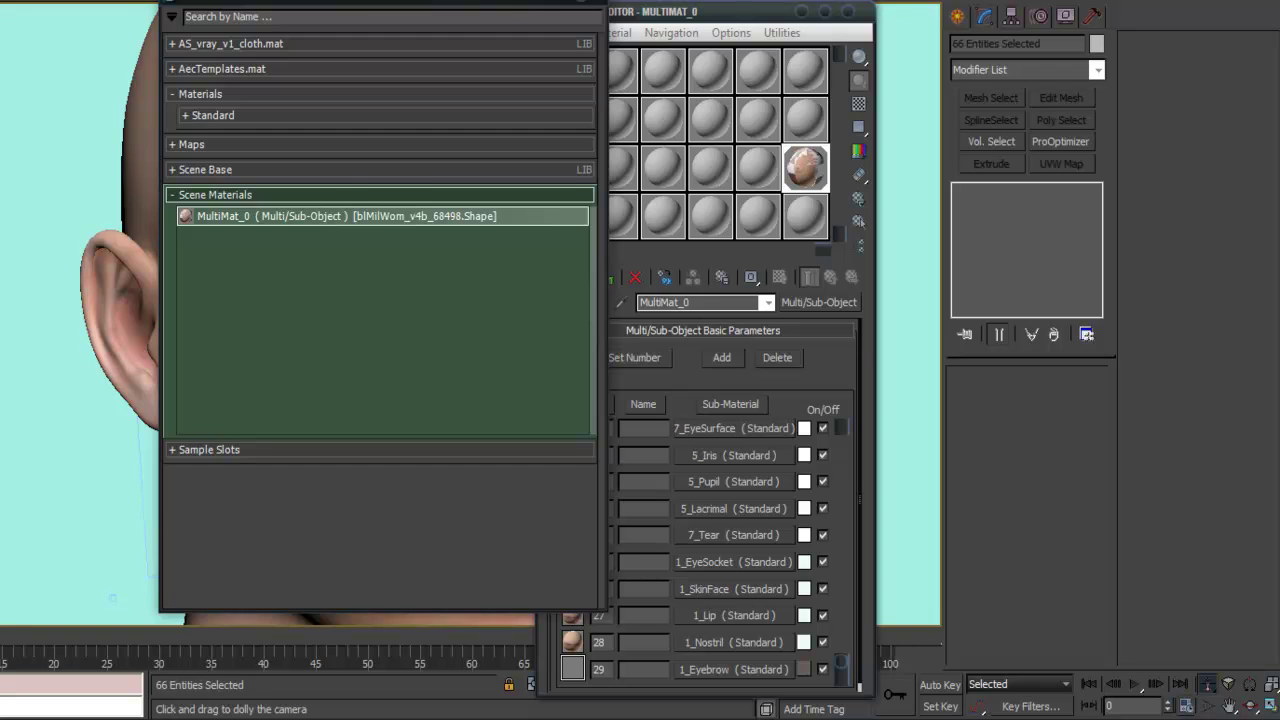
left_click(585, 5)
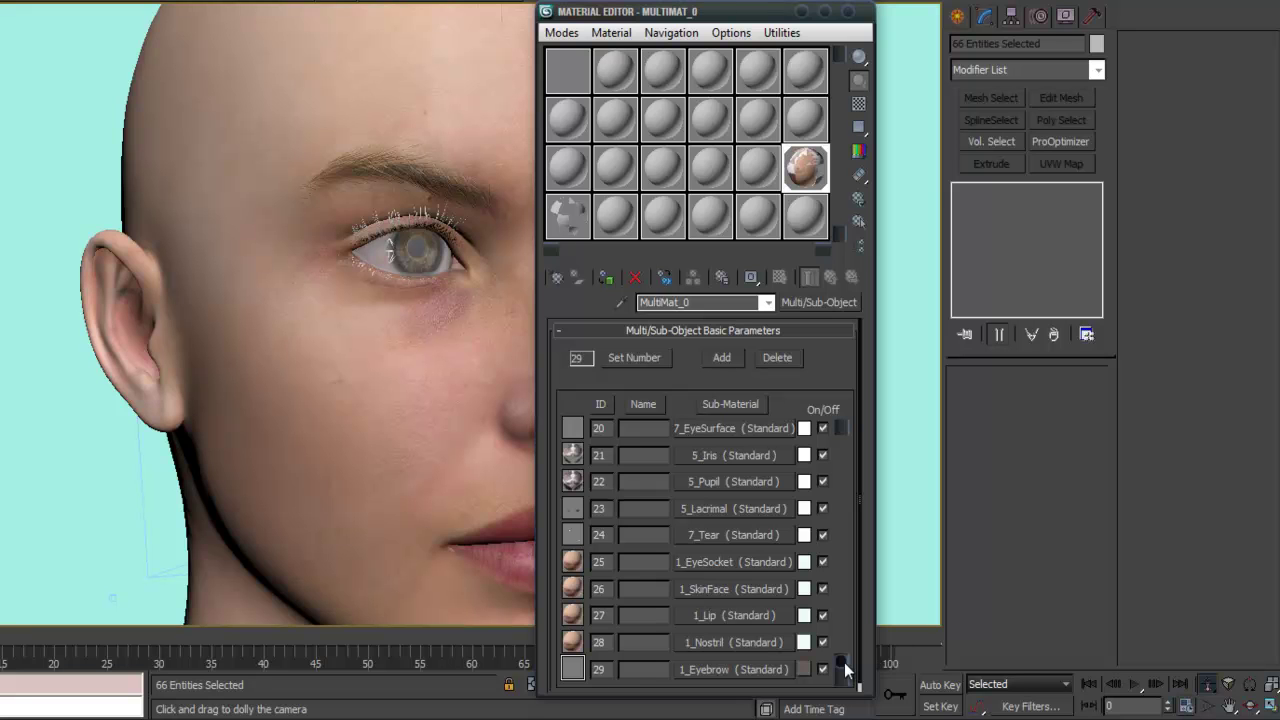
Scroll through MultiMat_0's eye and skin sub-materials, then close the Material Editor.
left_click_drag(845, 664, 851, 433)
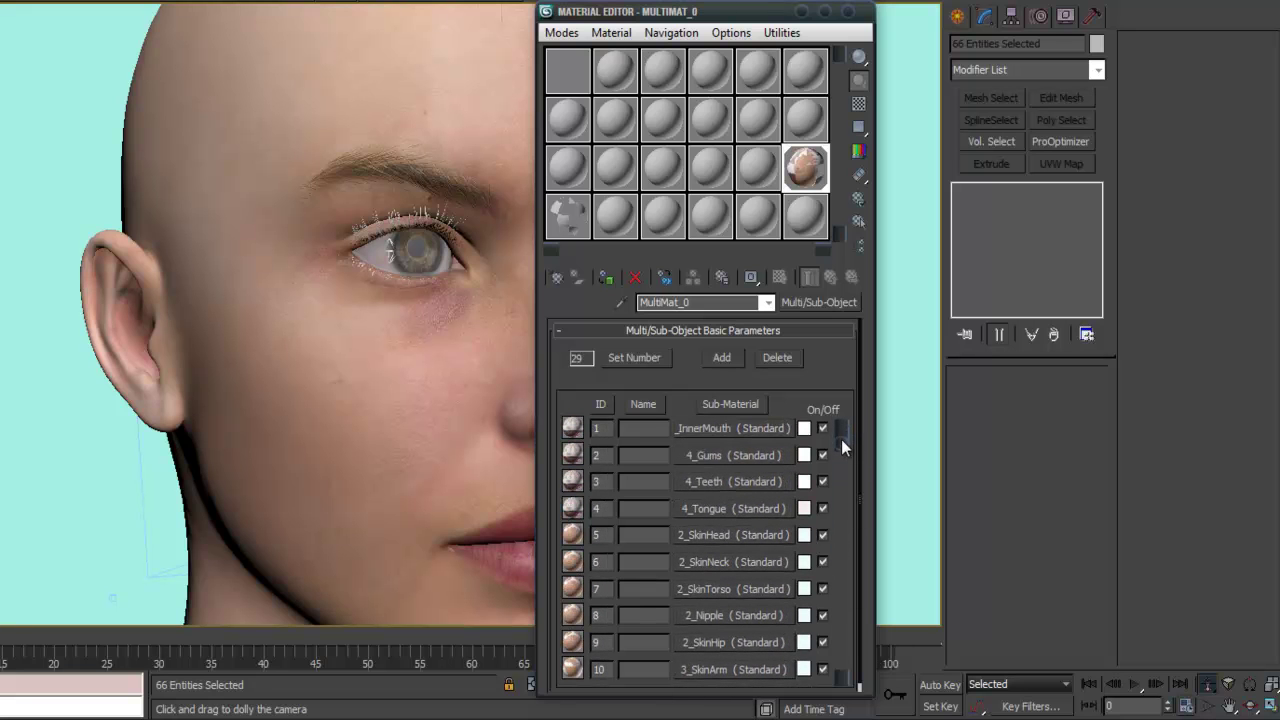
left_click_drag(844, 442, 851, 662)
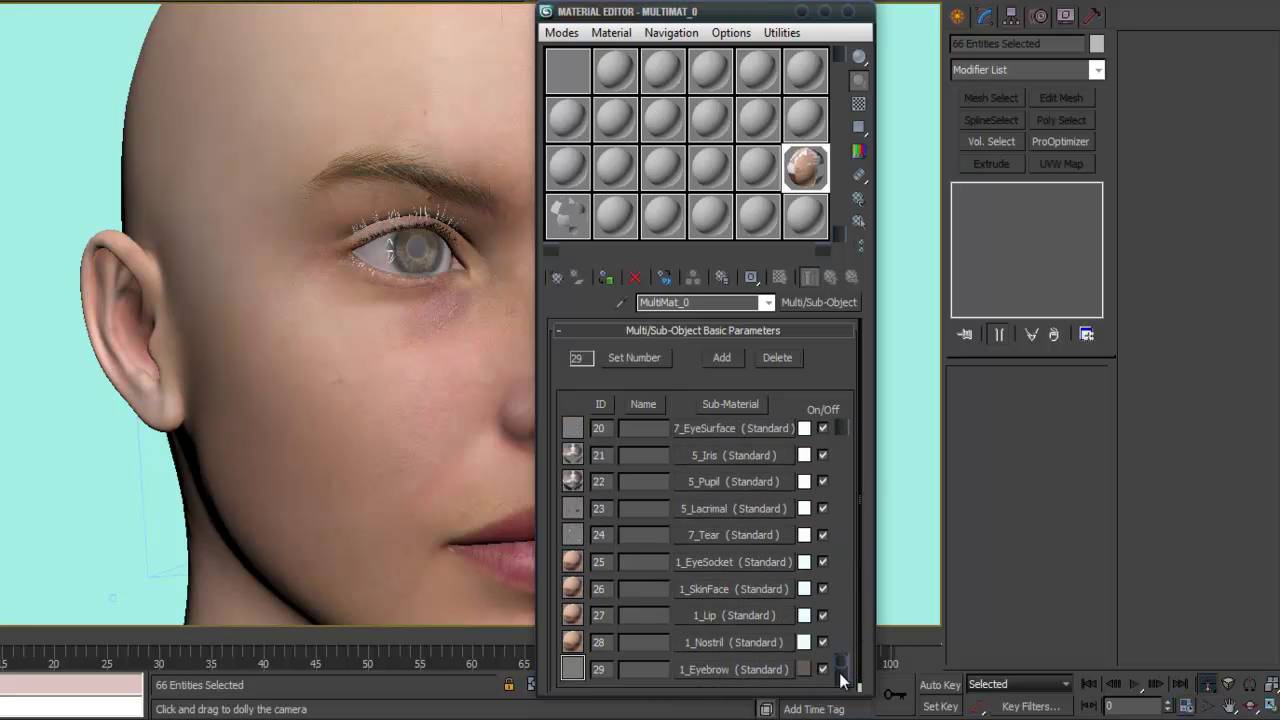
left_click_drag(847, 660, 846, 640)
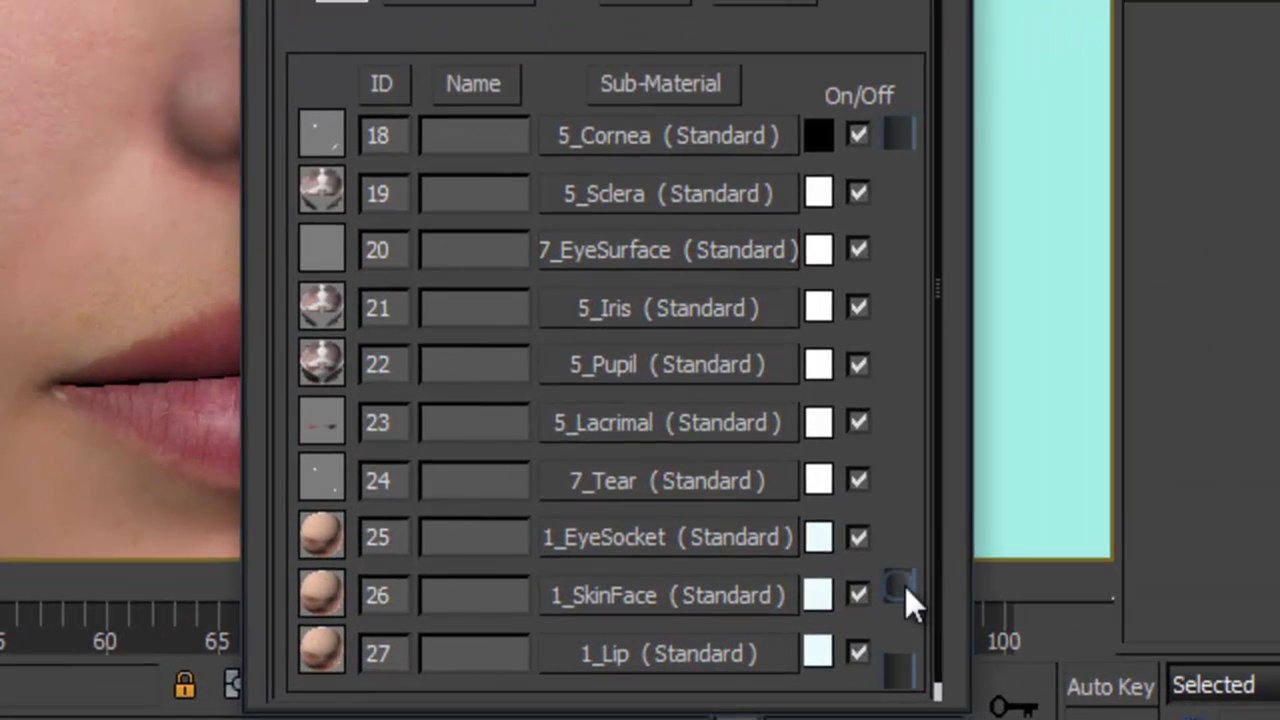
left_click_drag(905, 572, 913, 294)
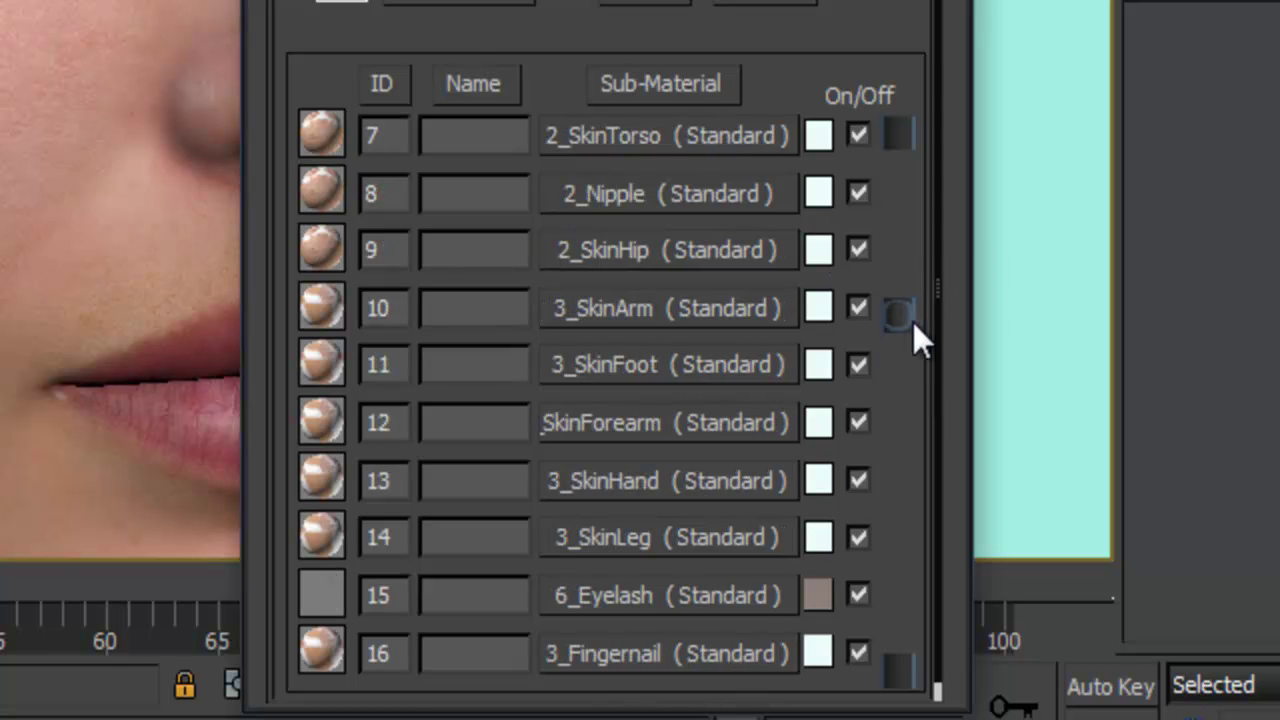
left_click_drag(911, 318, 907, 181)
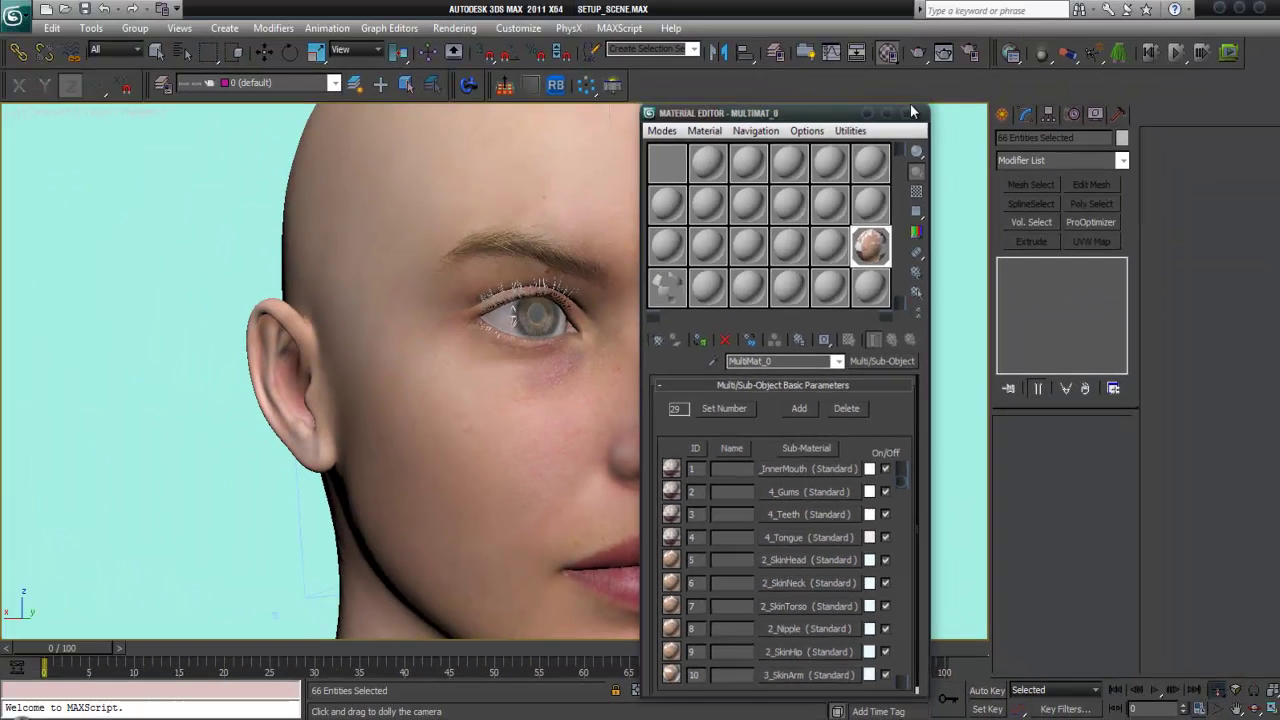
left_click(906, 104)
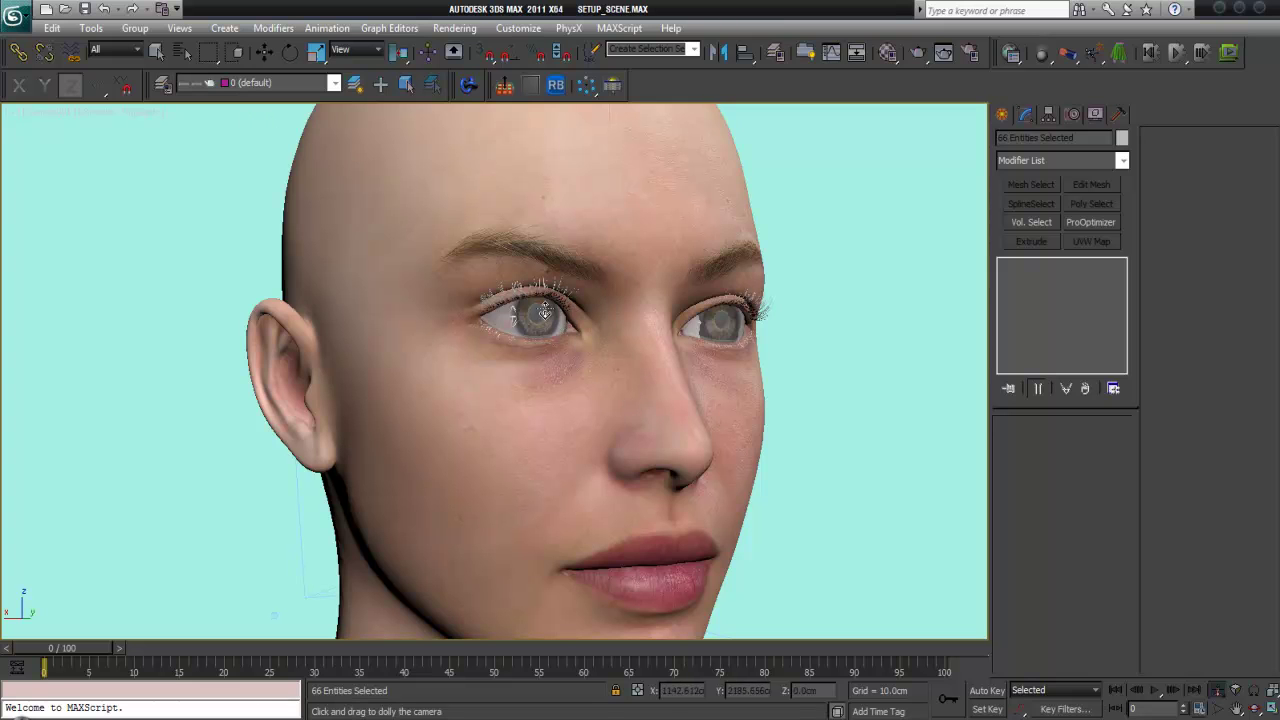
Orbit the camera around Victoria's head to a near-frontal view of the face.
left_click(1240, 707)
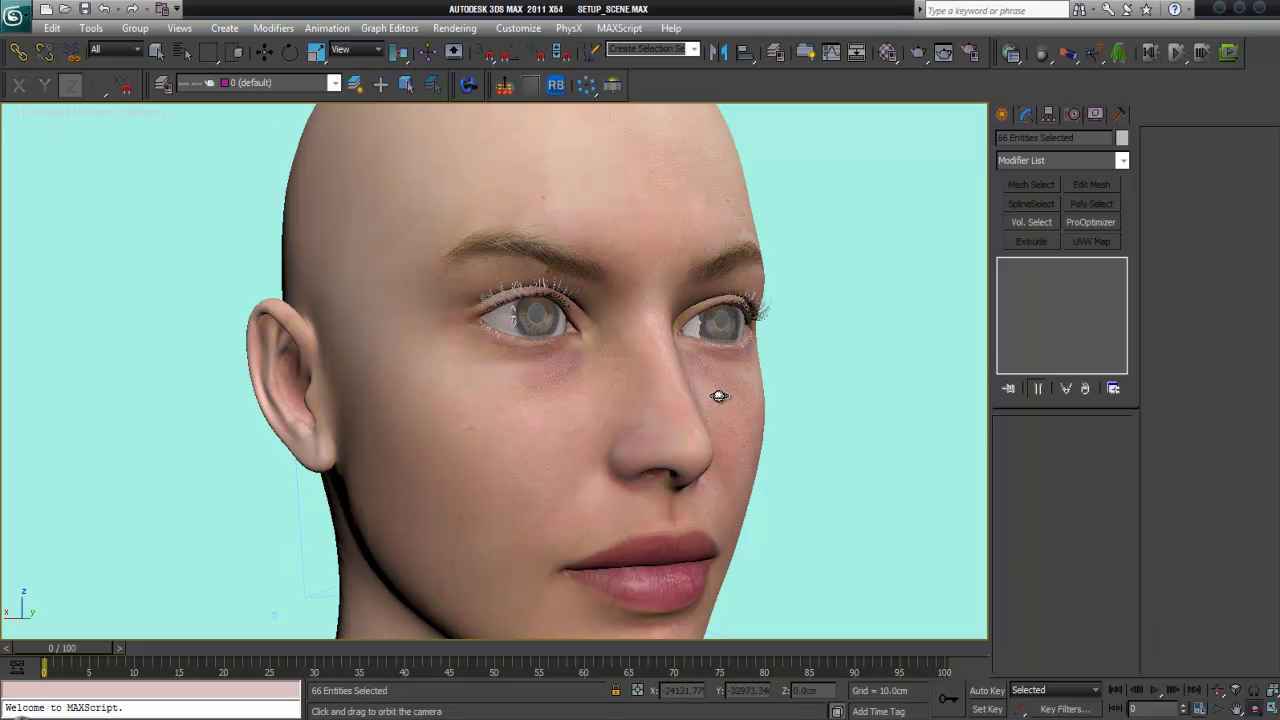
left_click_drag(703, 388, 680, 374)
left_click_drag(789, 403, 676, 377)
right_click(711, 356)
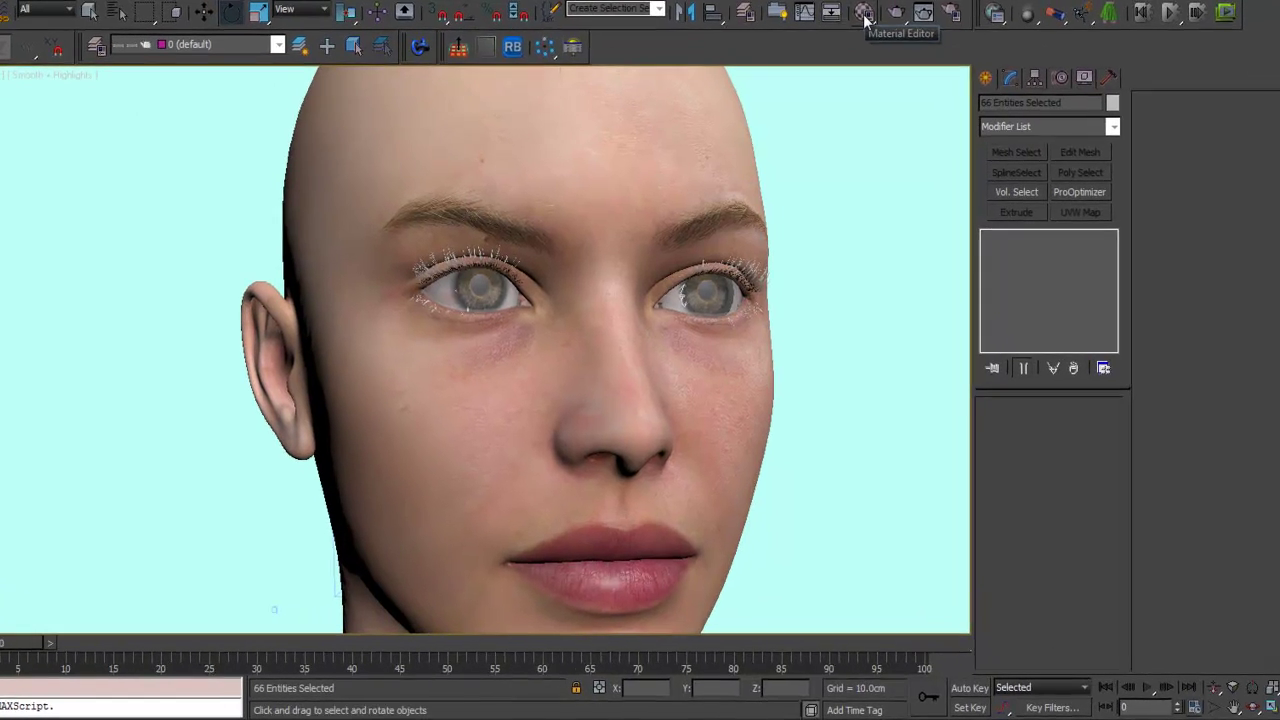
Open the Material Editor at the upper right and go to the 5_Iris sub-material.
left_click(864, 14)
left_click_drag(810, 71, 1038, 11)
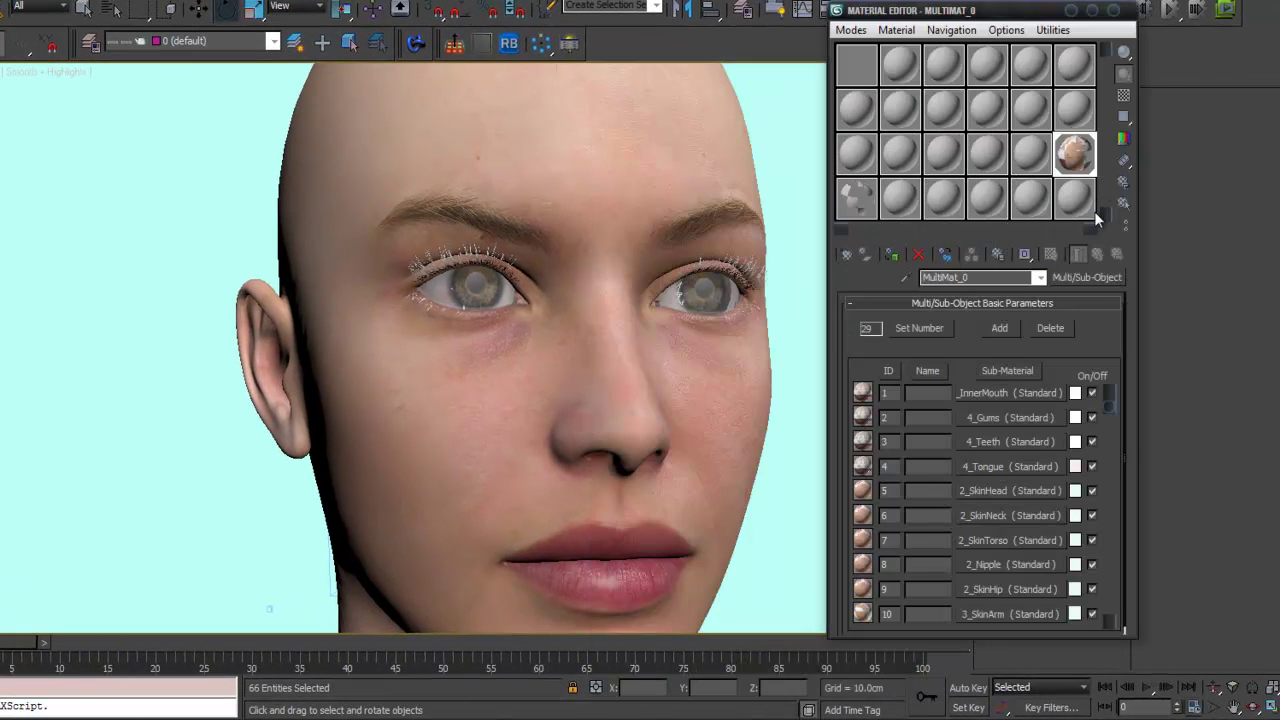
left_click_drag(1110, 407, 1111, 635)
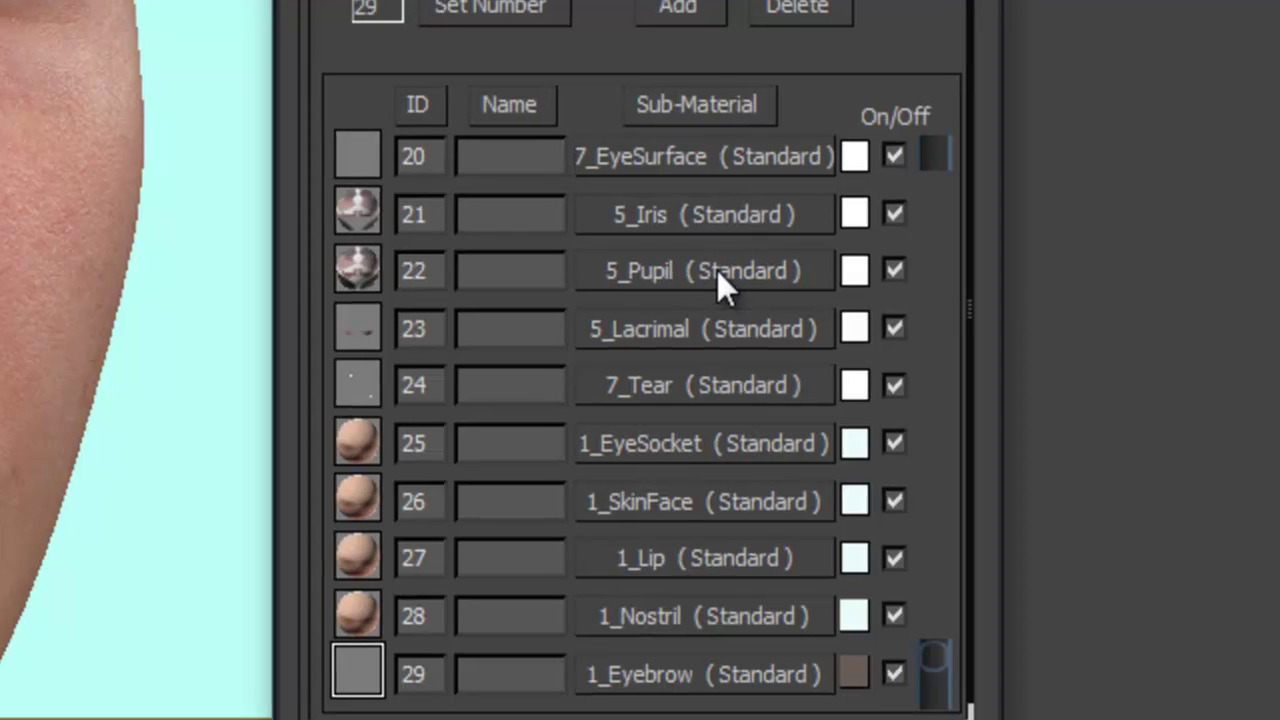
left_click(1010, 442)
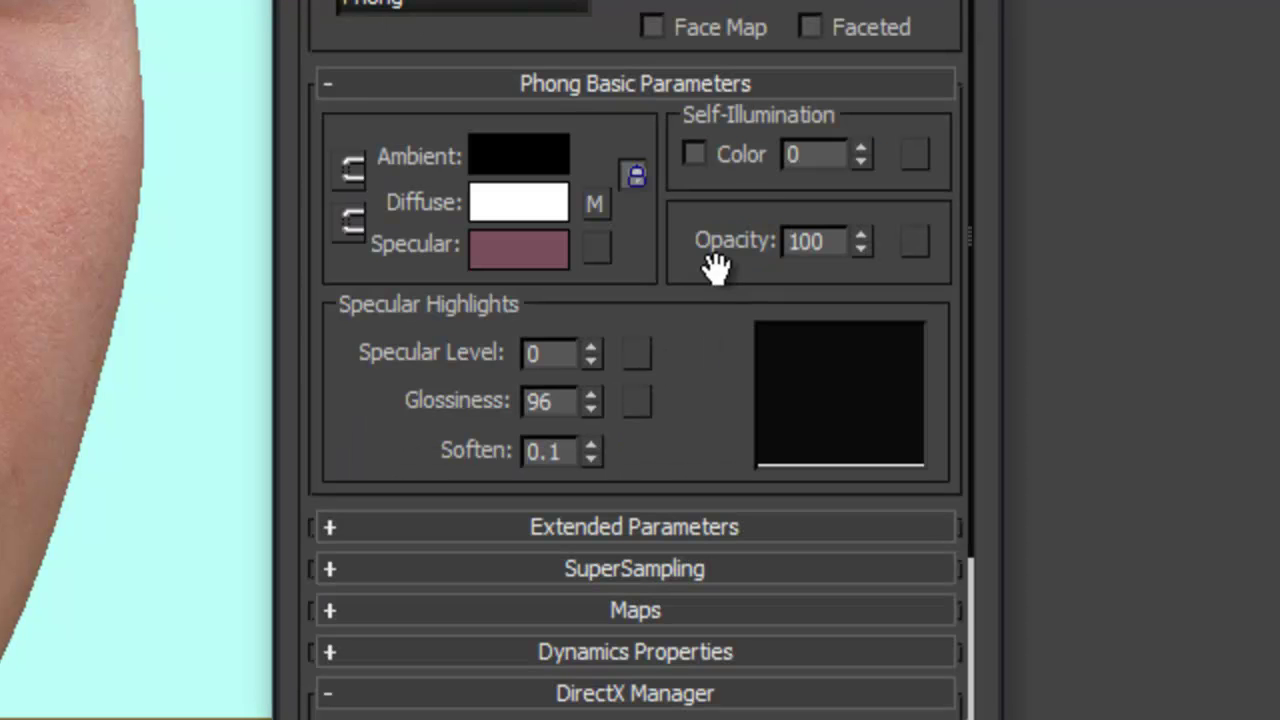
key("Up")
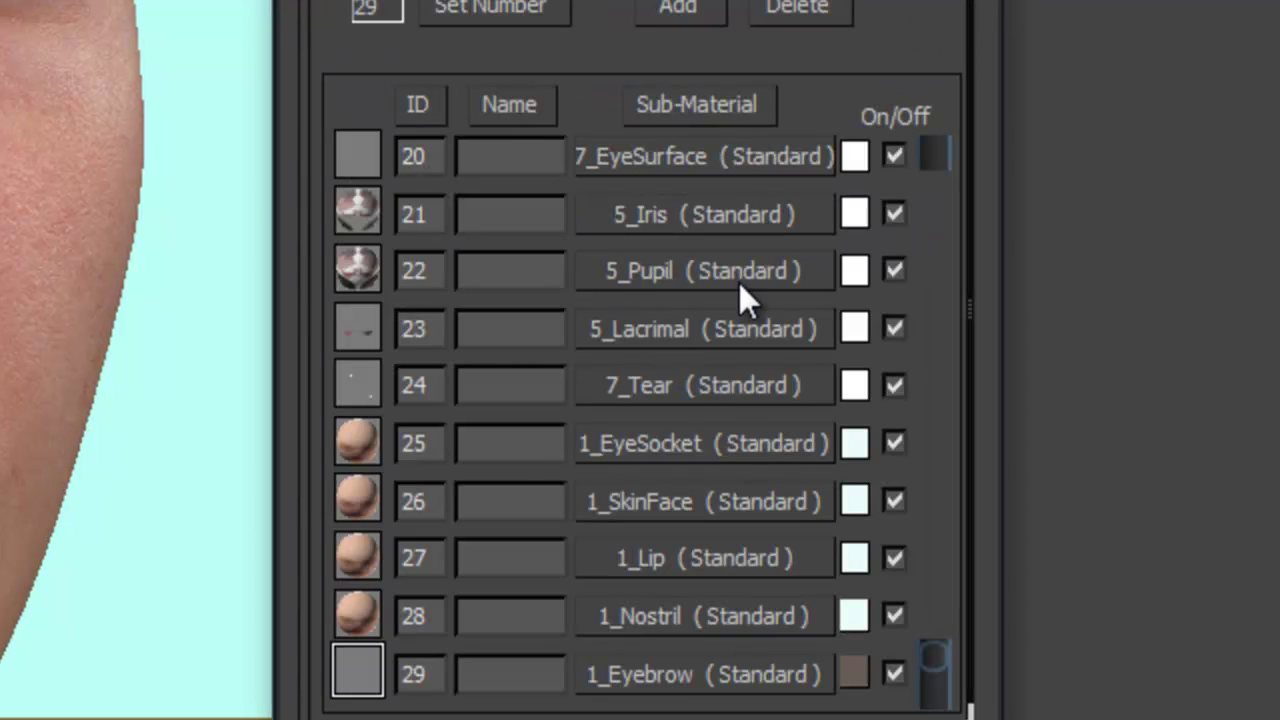
left_click(697, 222)
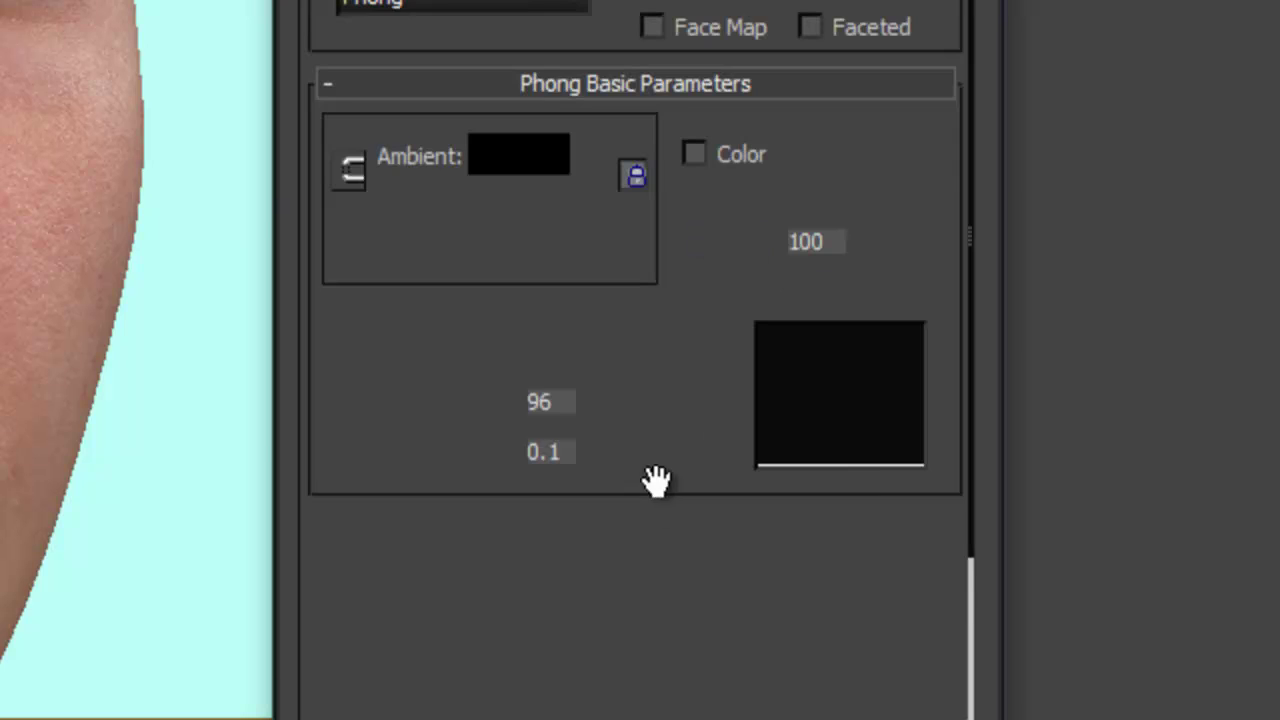
Show the Output rollout of 5_Iris's JMEyeTrans opacity map, with Output Amount 8.0.
left_click_drag(704, 331, 680, 137)
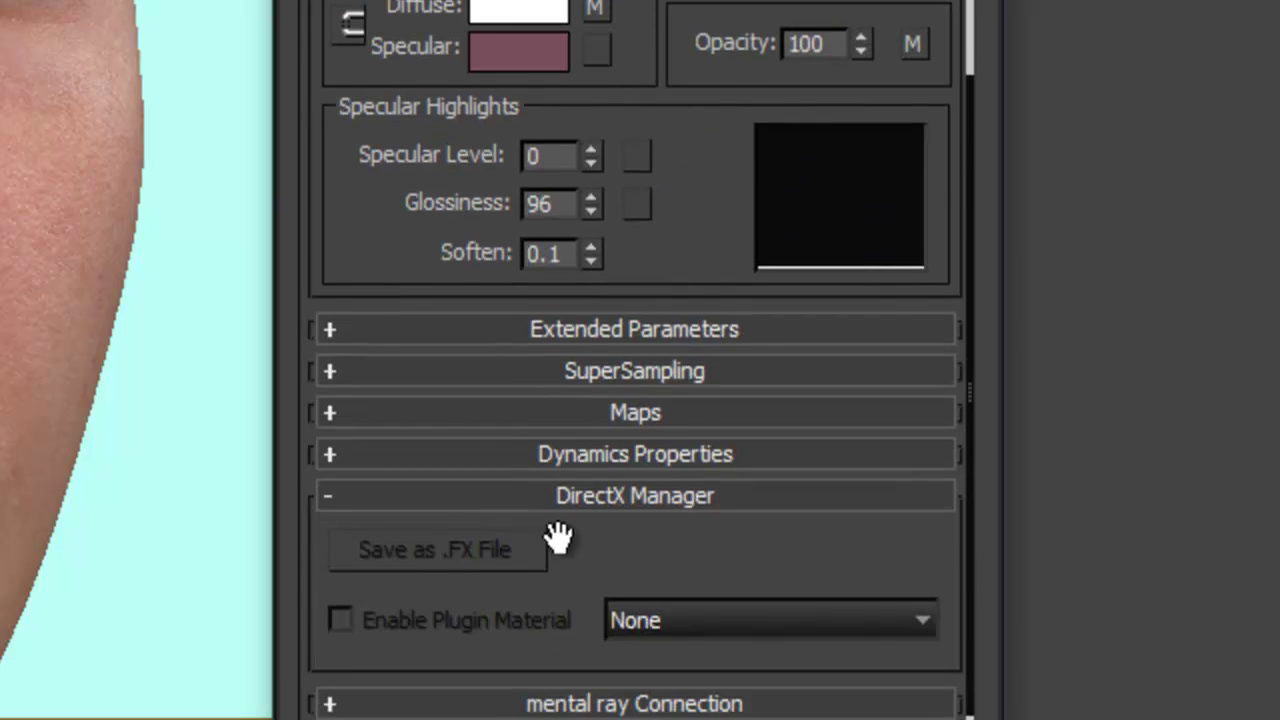
left_click(628, 410)
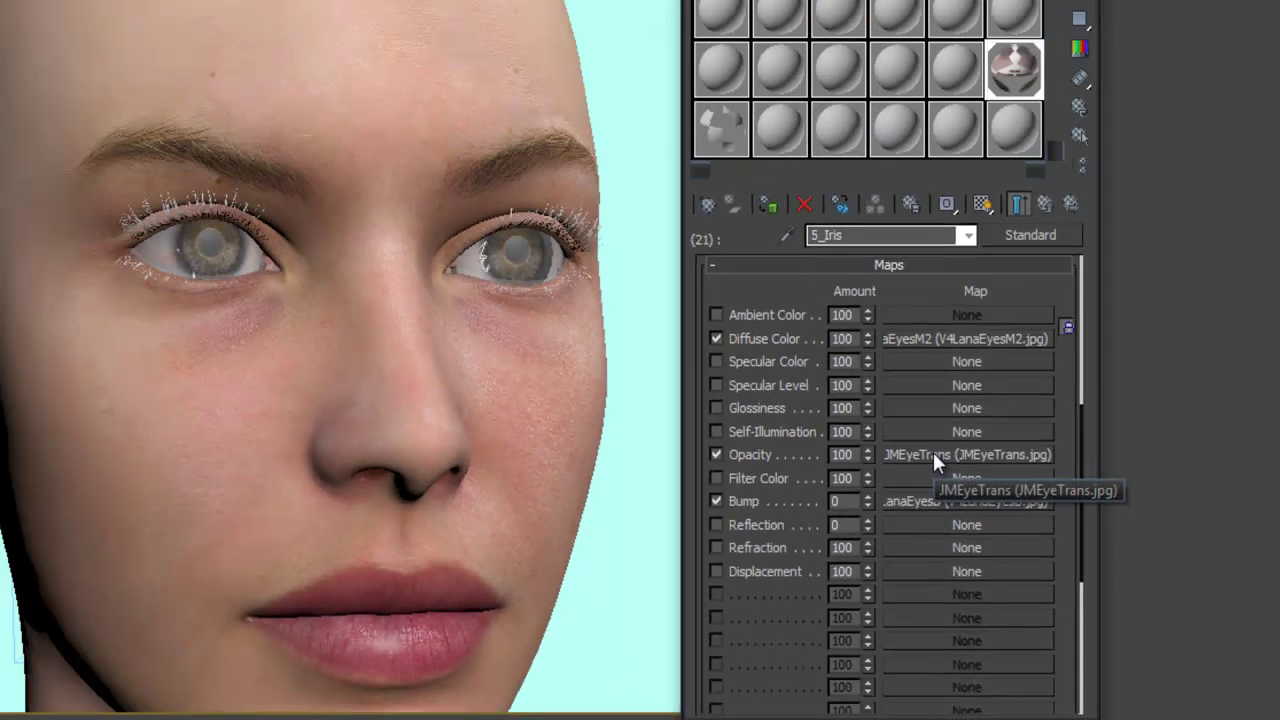
left_click(790, 269)
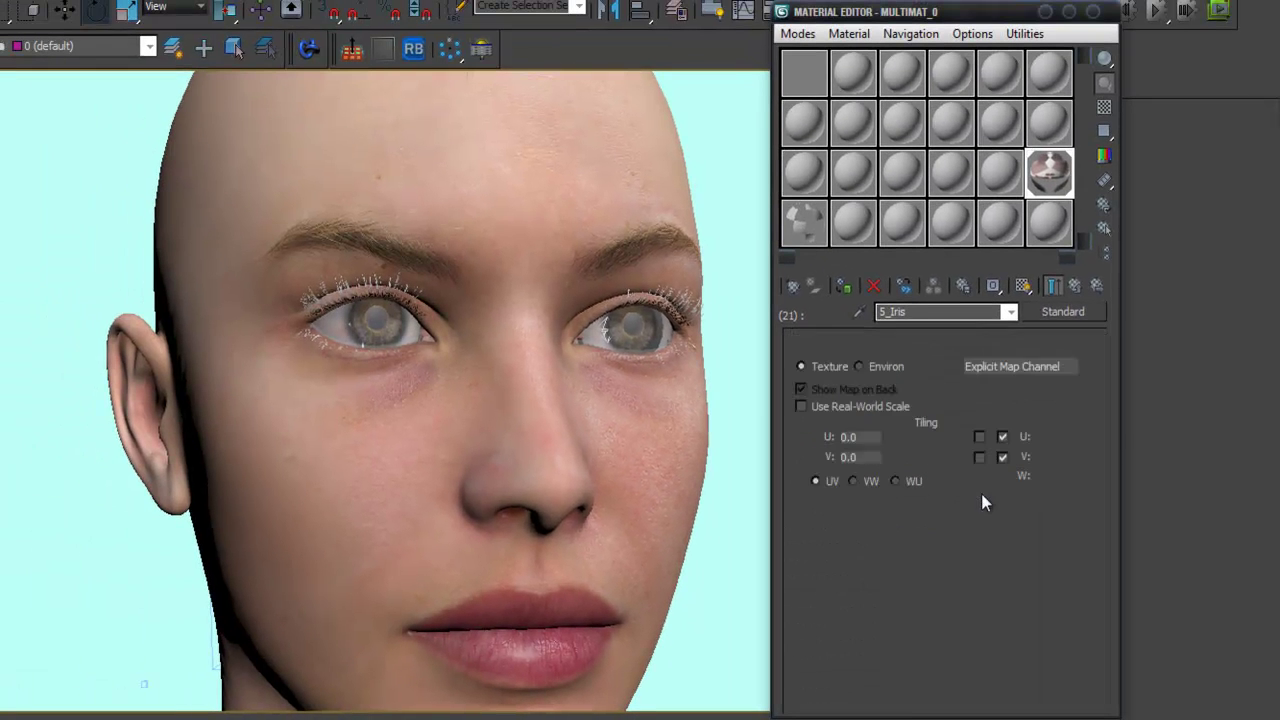
left_click_drag(897, 625, 889, 304)
left_click(942, 701)
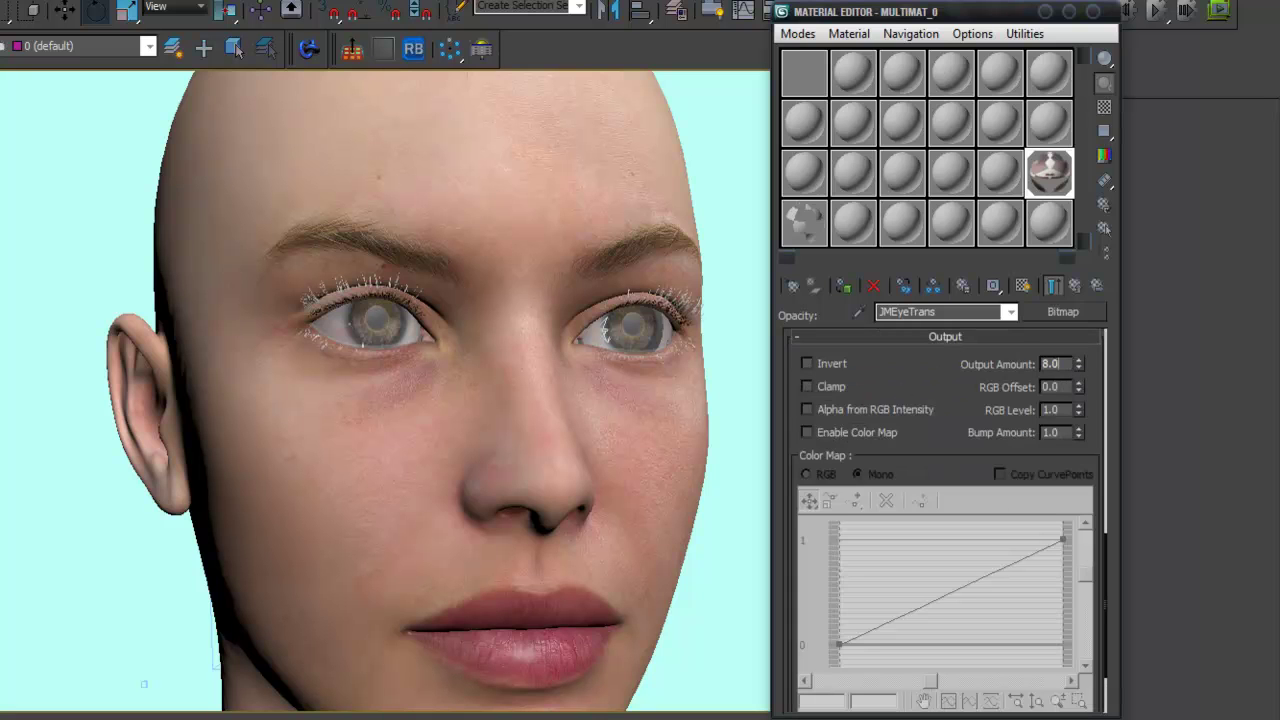
left_click_drag(949, 14, 996, 79)
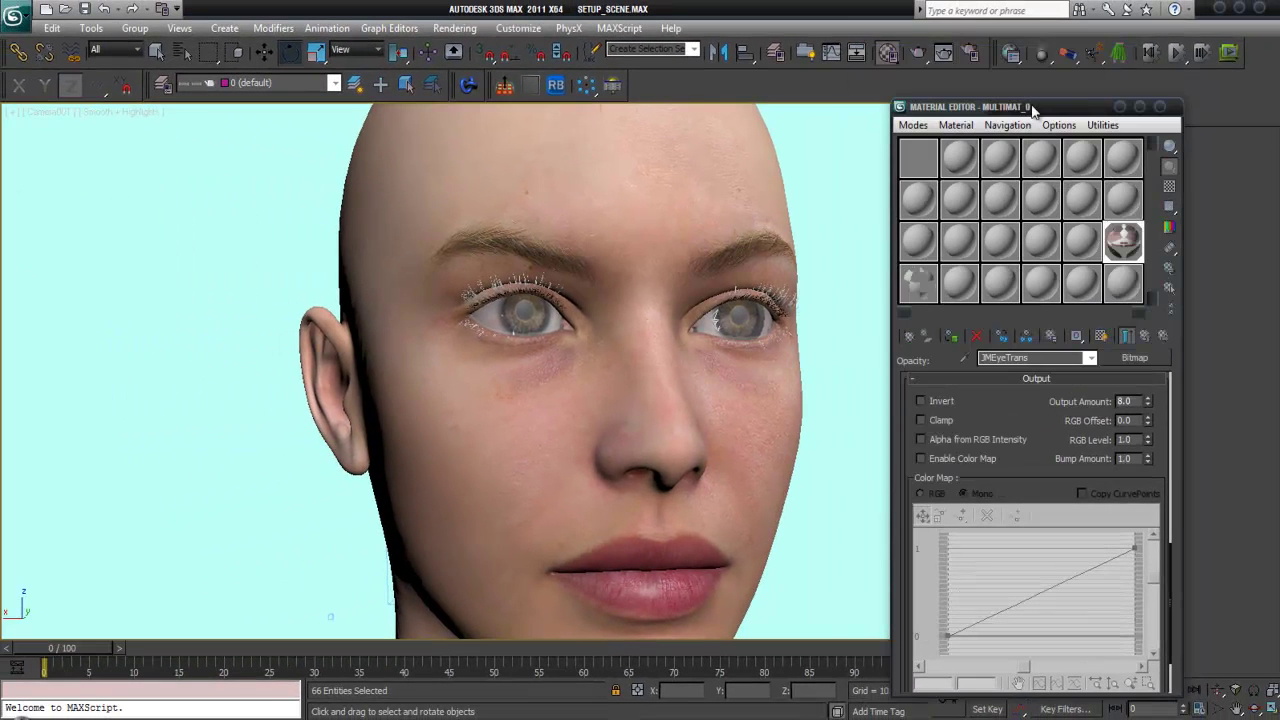
Render a test image of the camera view, then close the render window and Material Editor.
left_click(916, 54)
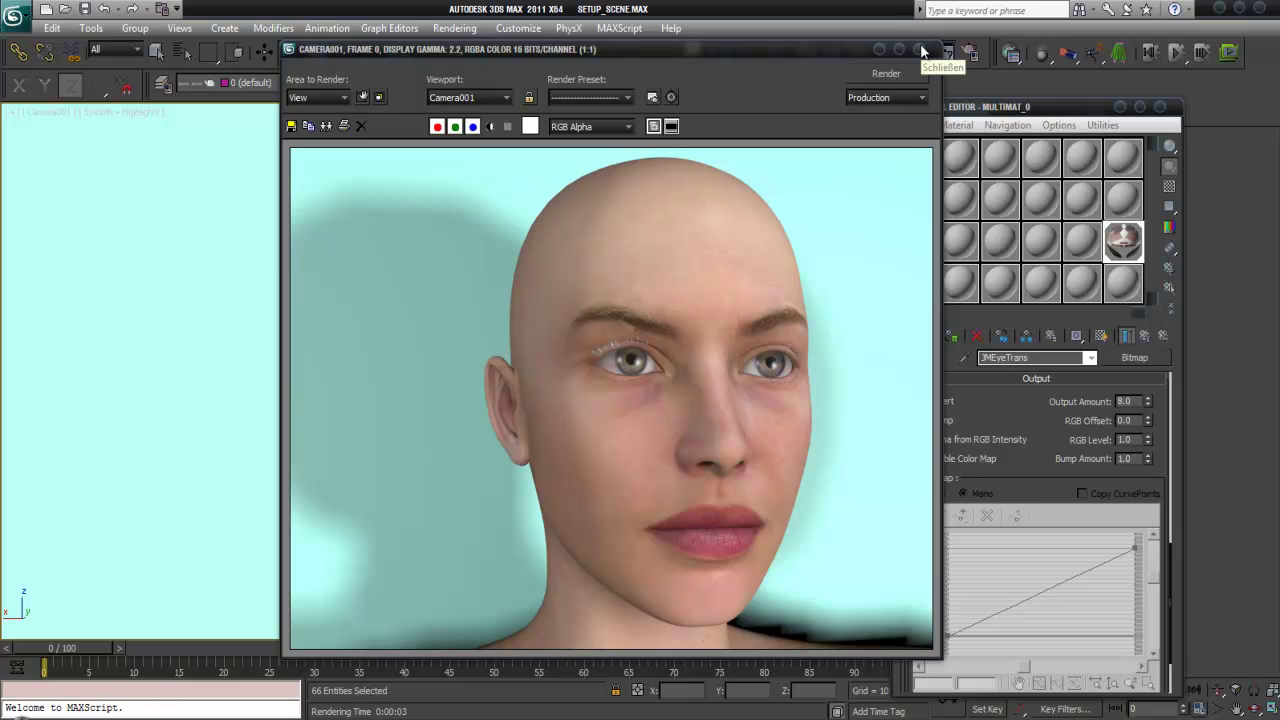
left_click(921, 52)
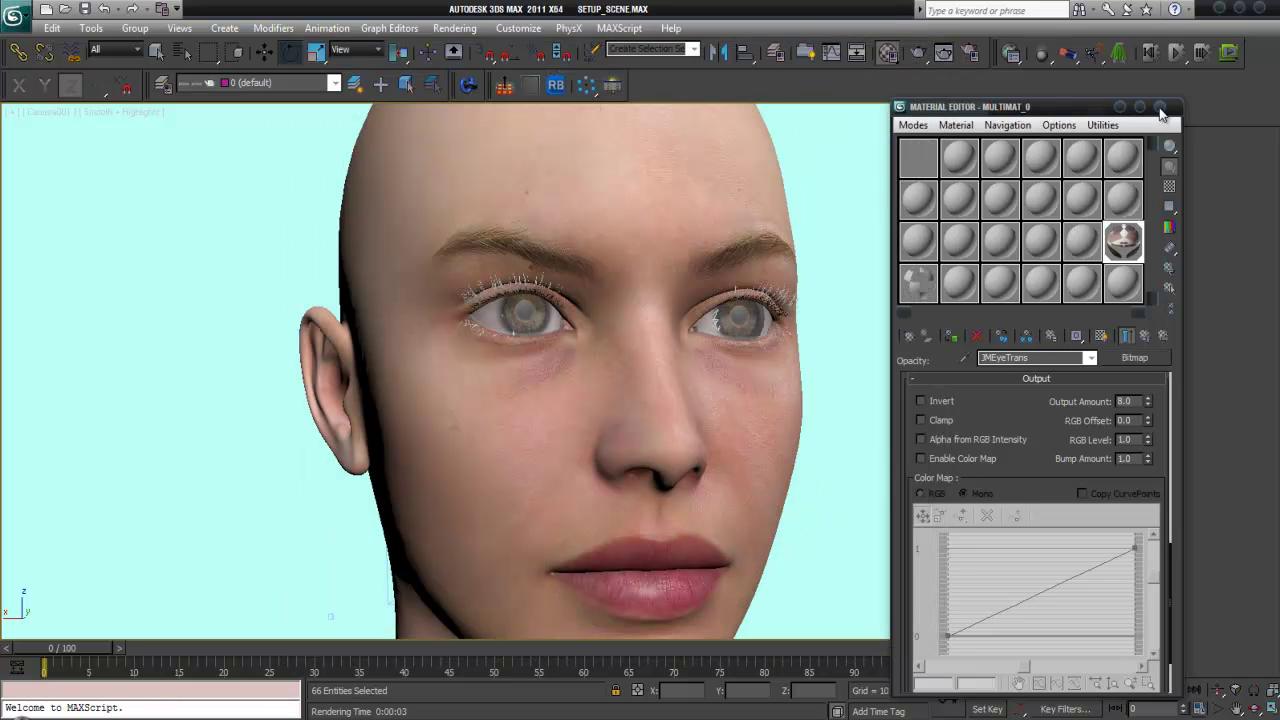
left_click(966, 53)
left_click(1218, 692)
Dolly in to frame both eyes from the front and test-render the close-up.
left_click_drag(622, 343, 631, 341)
middle_click_drag(631, 341, 713, 343)
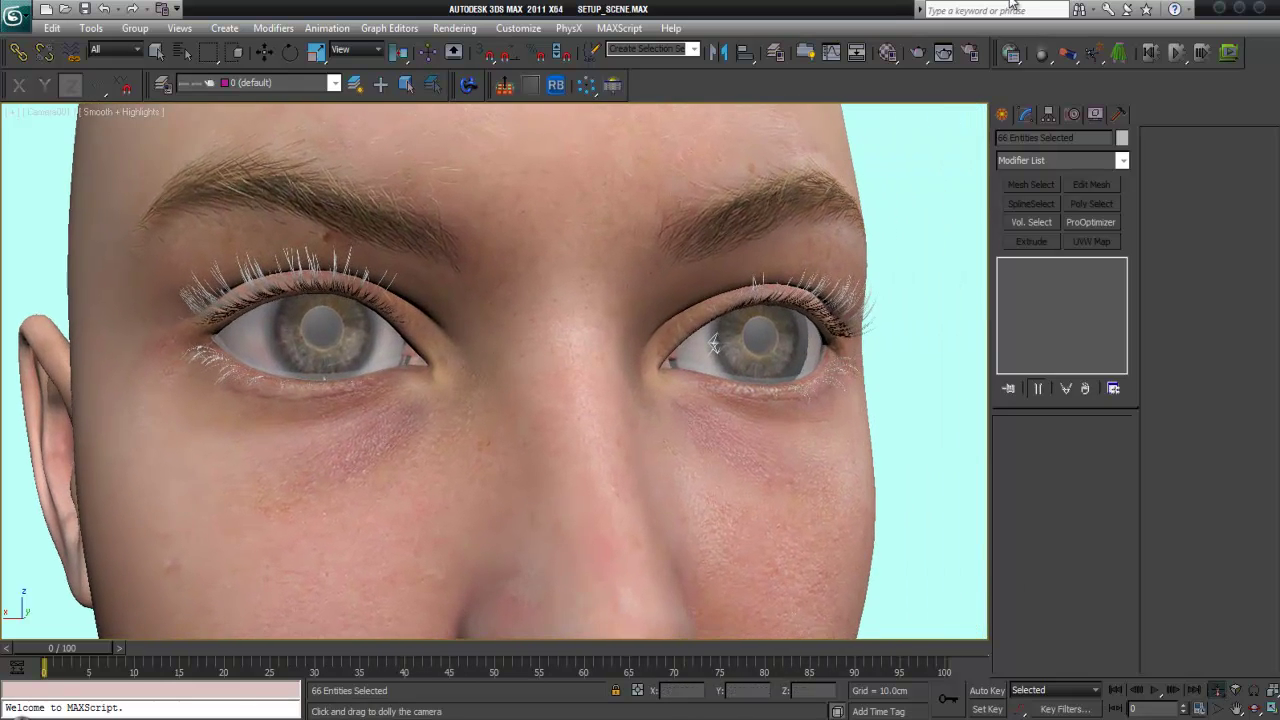
left_click(922, 50)
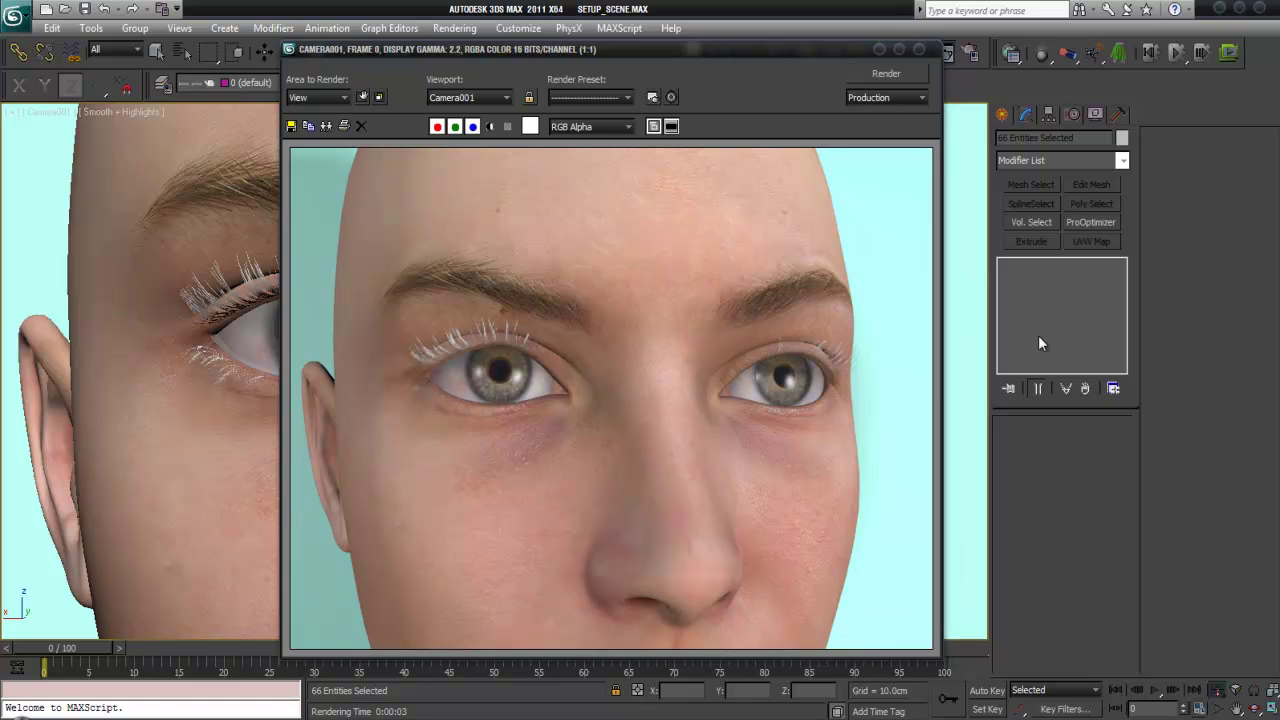
left_click(920, 49)
Pull the camera back, orbit to a side view of the face, and render it.
left_click(1250, 706)
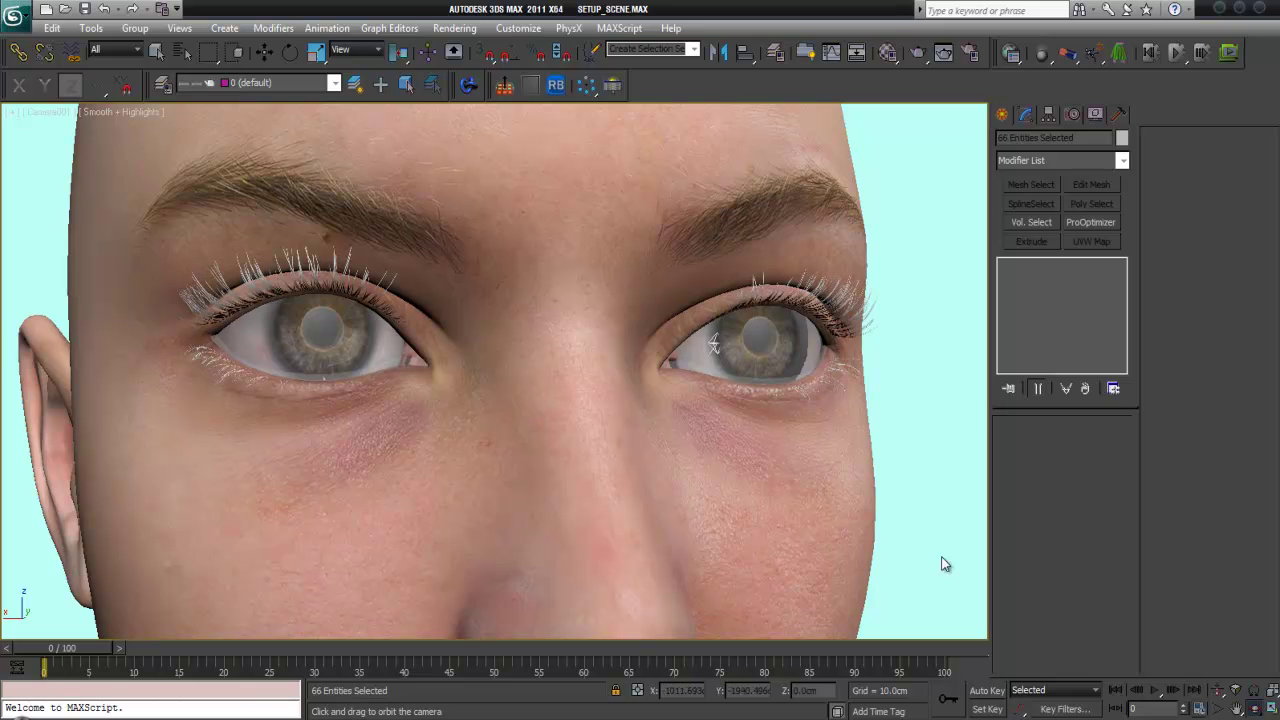
left_click(1218, 690)
left_click_drag(470, 190, 766, 531)
left_click(1254, 707)
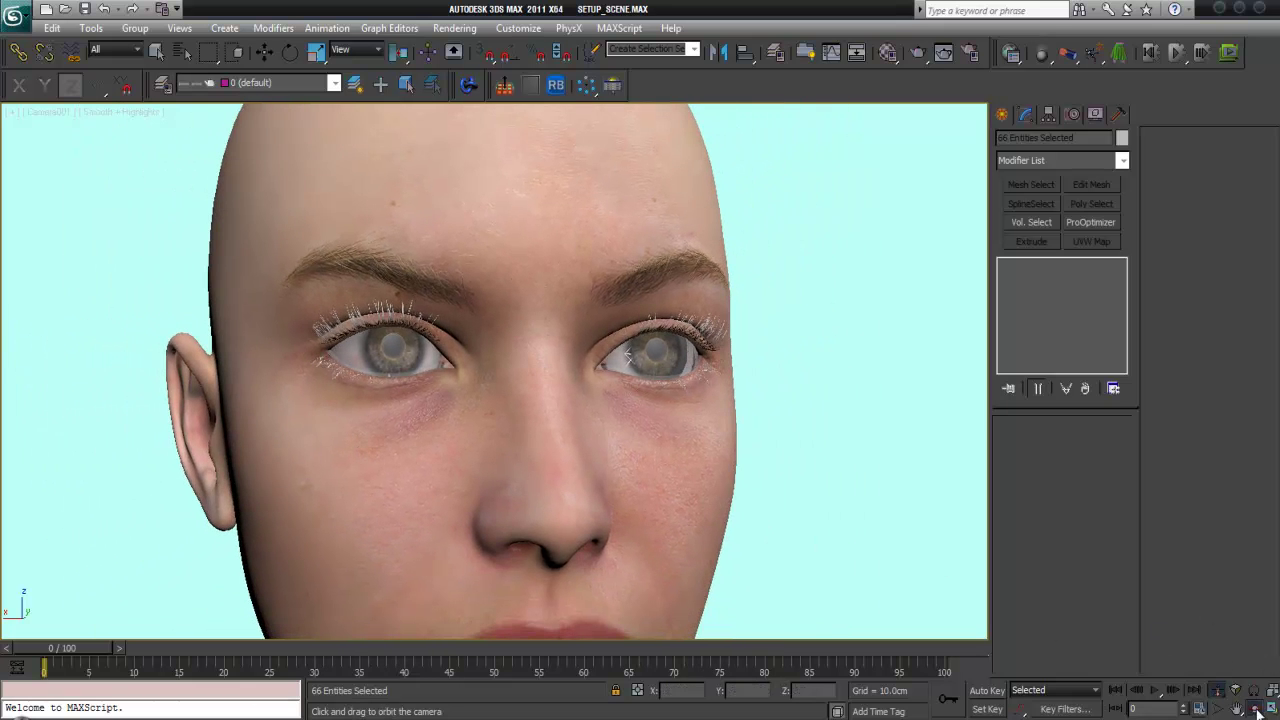
left_click_drag(508, 402, 548, 410)
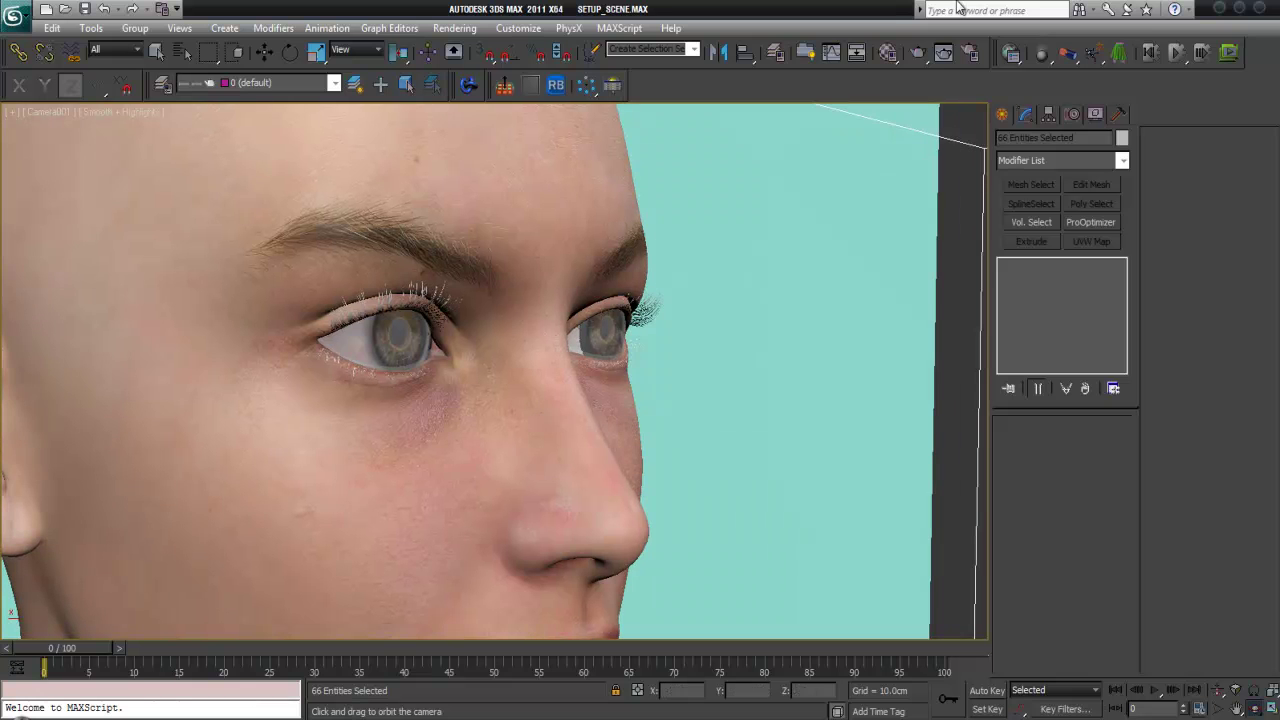
left_click(919, 54)
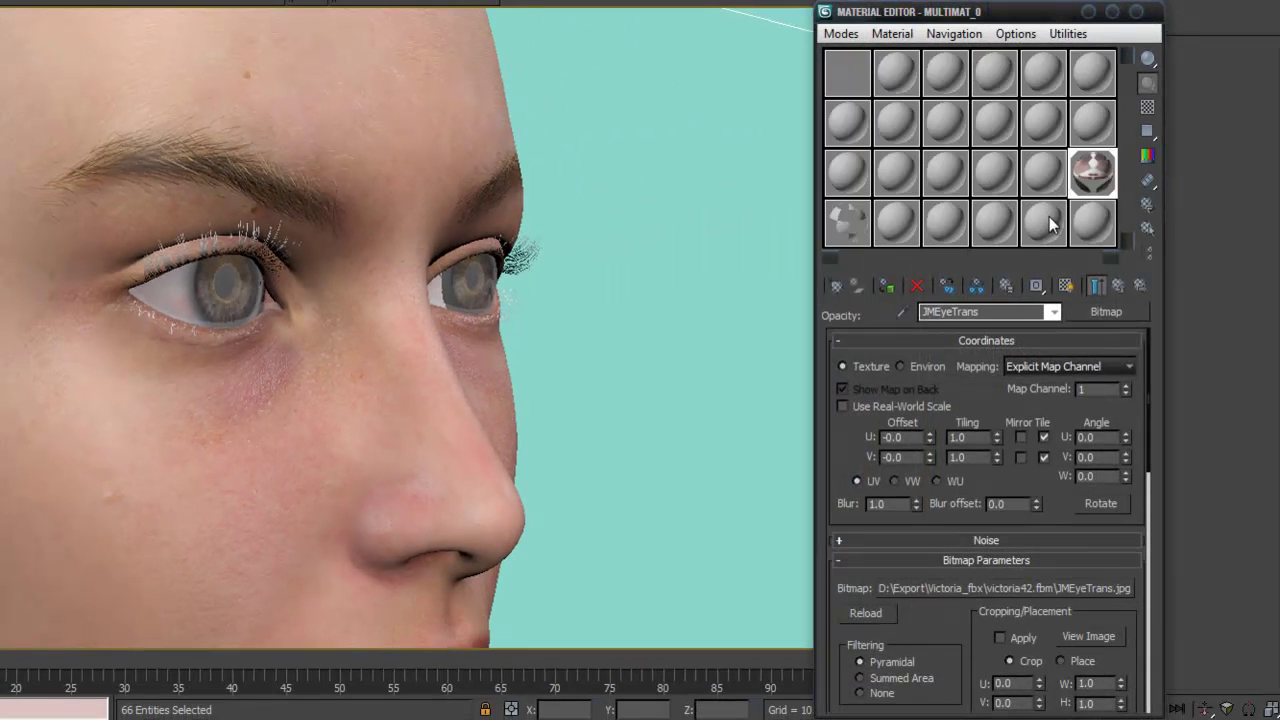
Go back up to MultiMat_0's sub-material list and open 5_Lacrimal.
left_click(1118, 287)
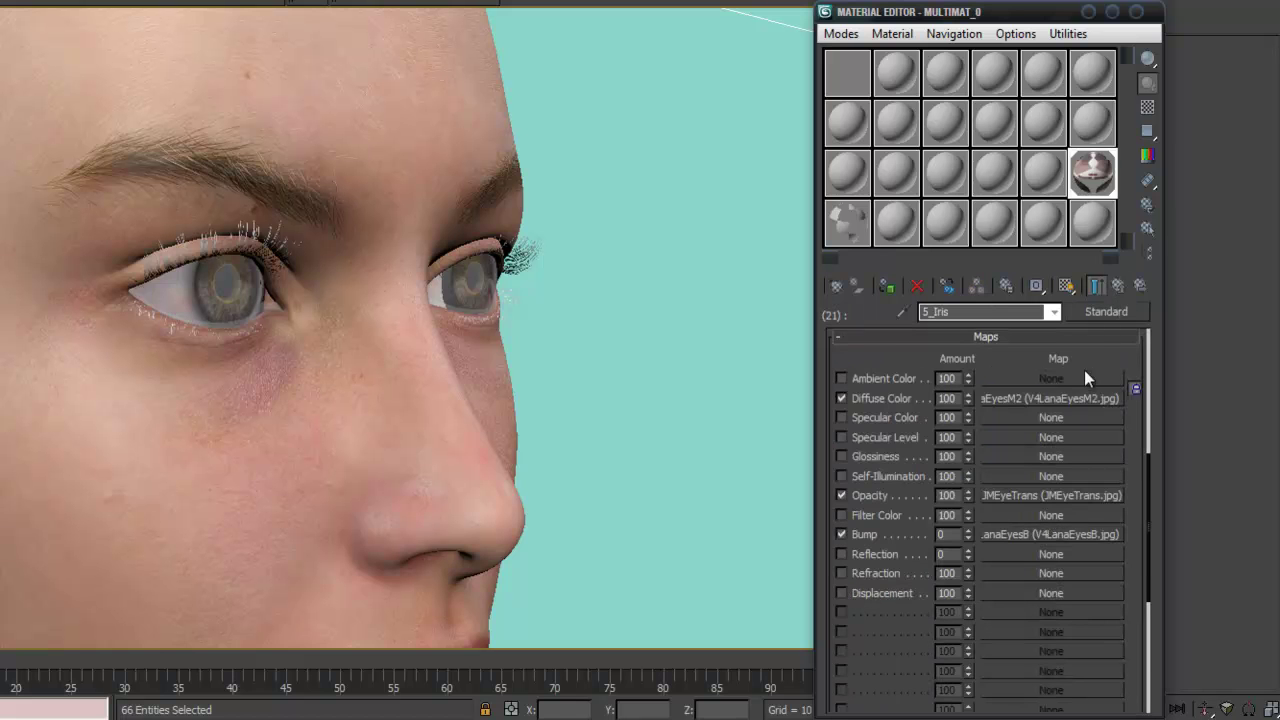
left_click(1116, 286)
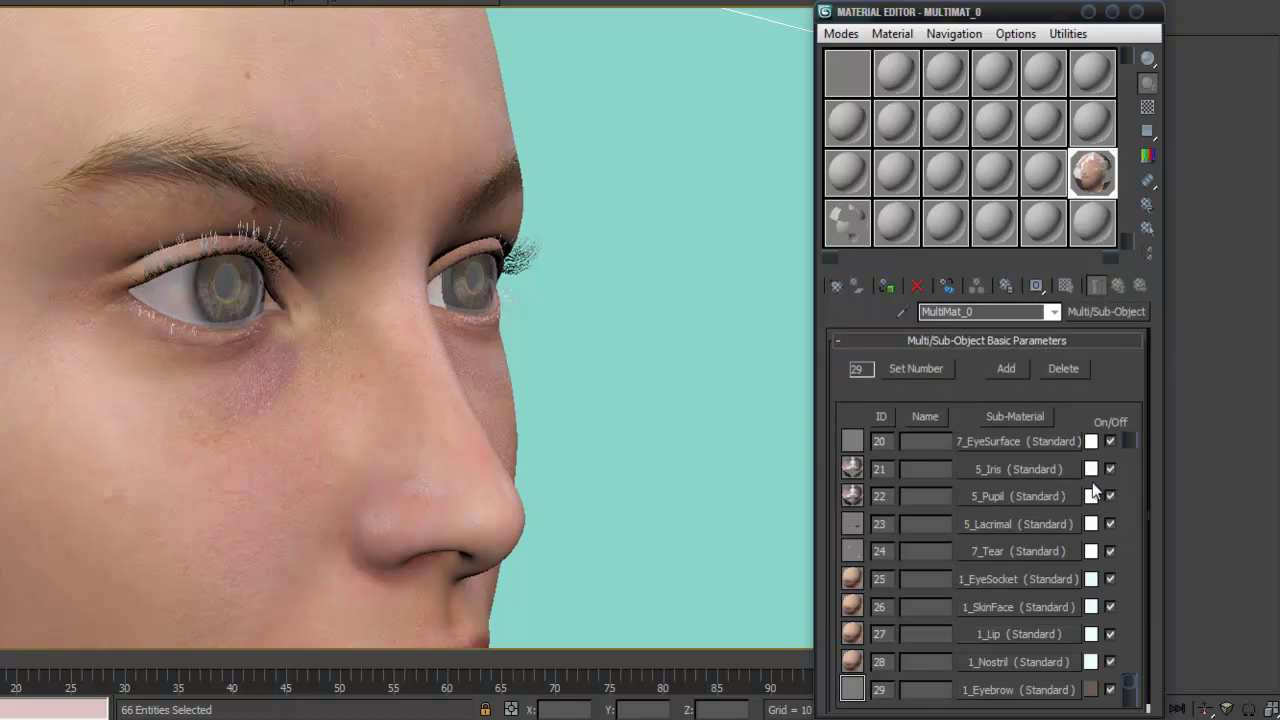
left_click(1129, 602)
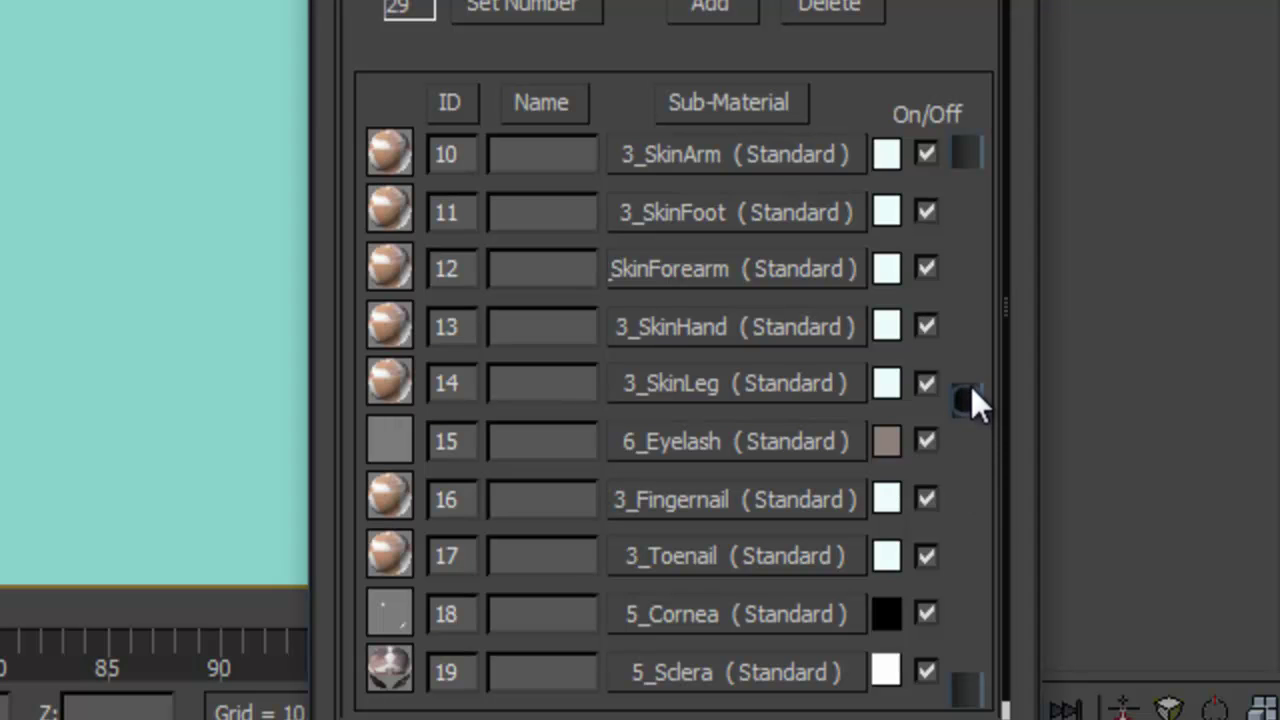
left_click_drag(971, 387, 971, 561)
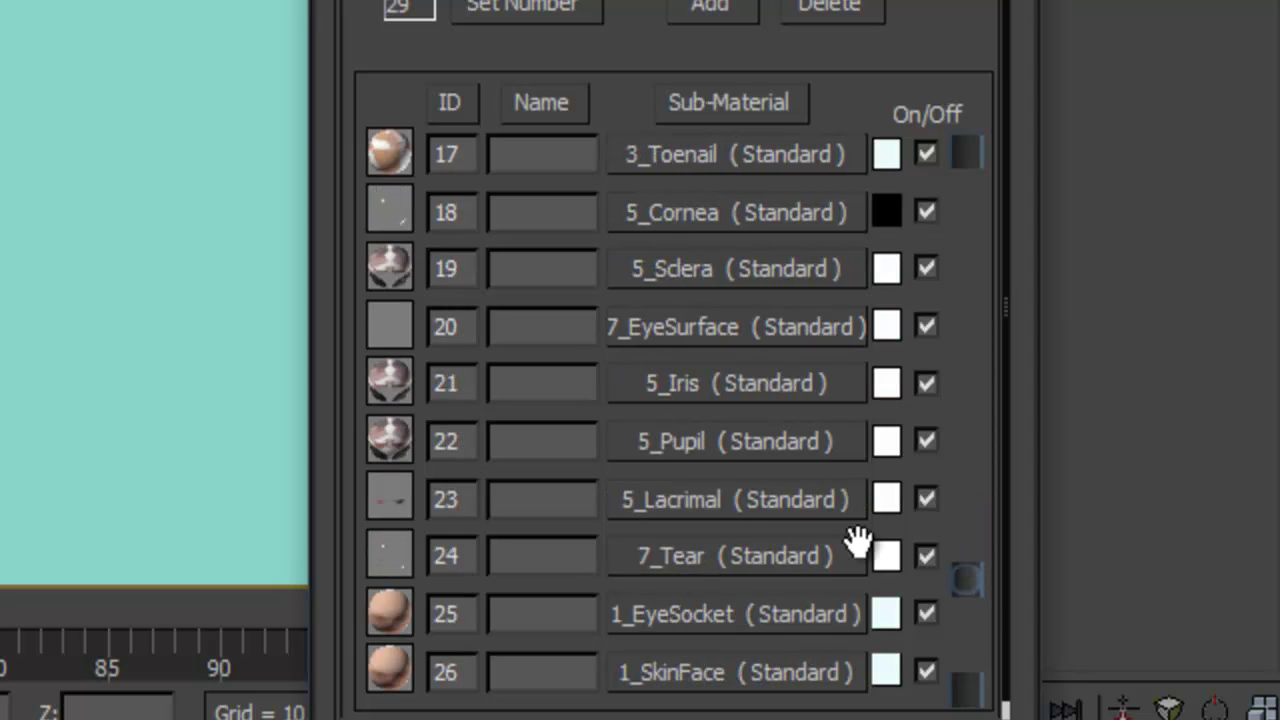
left_click(705, 501)
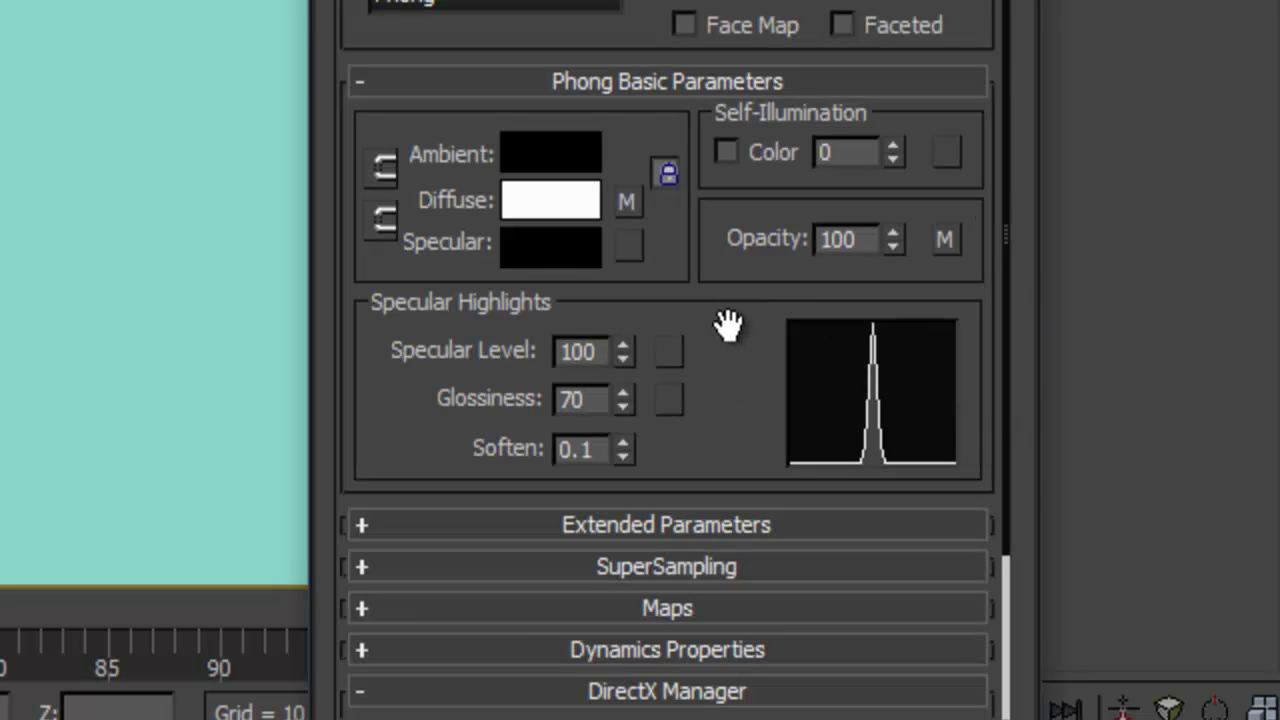
left_click_drag(728, 325, 694, 129)
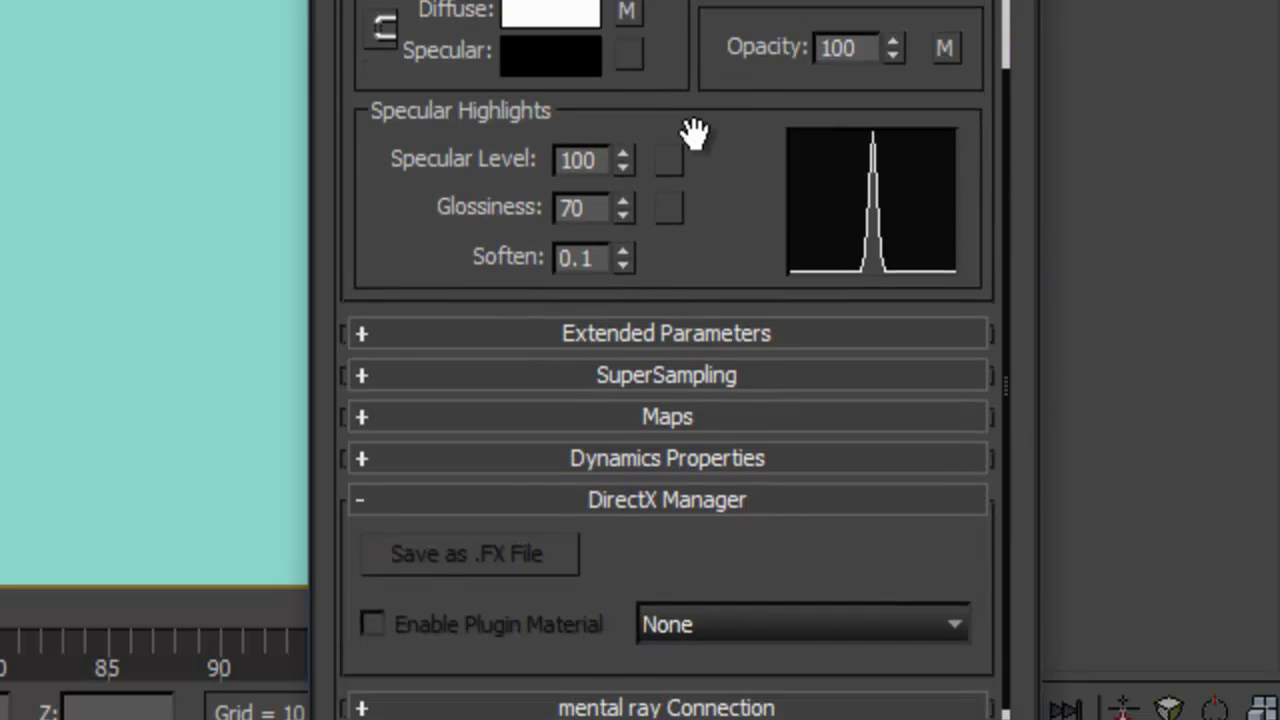
Set the Output Amount of 5_Lacrimal's JMLacTrans opacity map to 20.
left_click(639, 418)
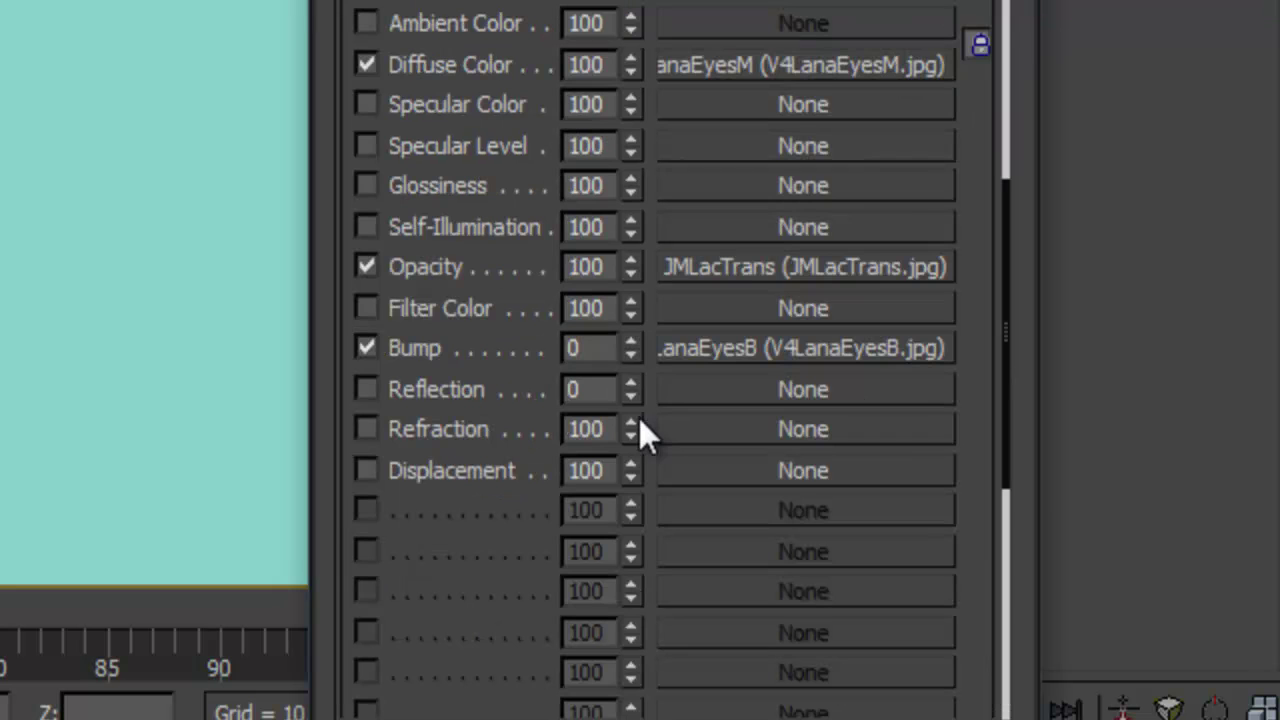
left_click(777, 262)
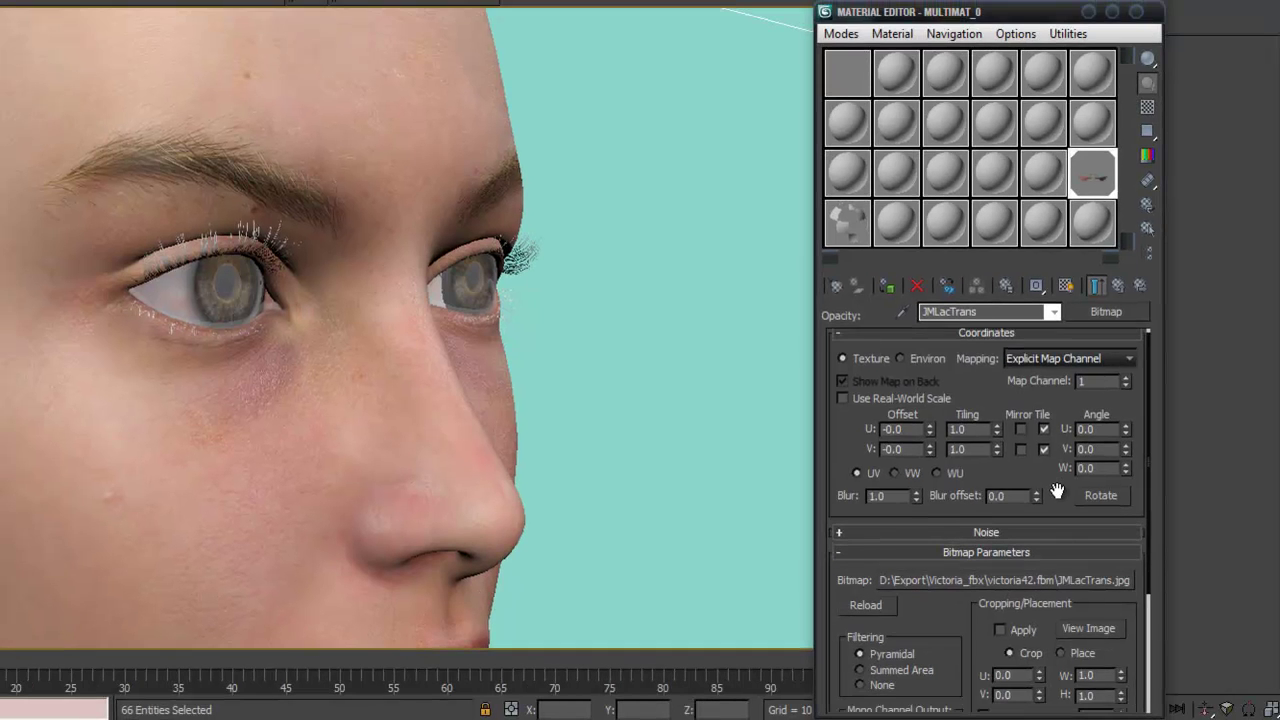
scroll(1057, 492, "down", 5)
left_click(1003, 706)
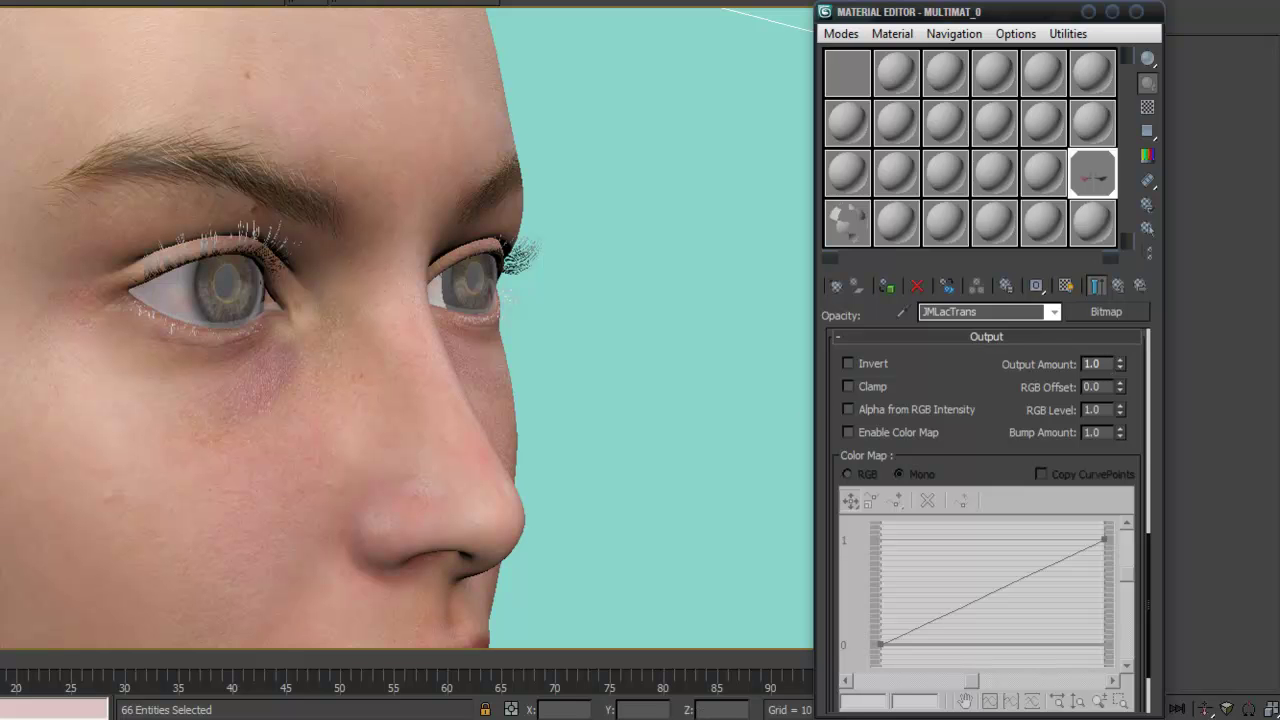
double_click(1097, 364)
type("20")
key("Return")
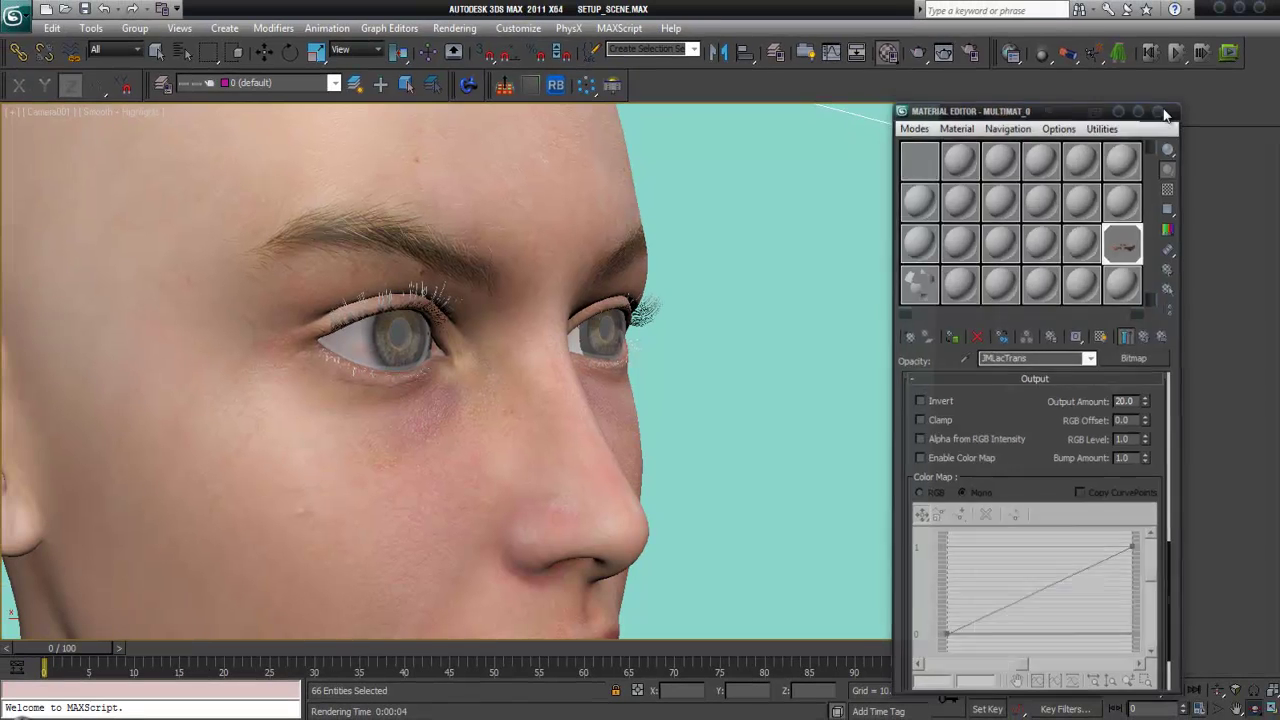
Close the Material Editor and start a production test render of the camera view.
left_click(1163, 112)
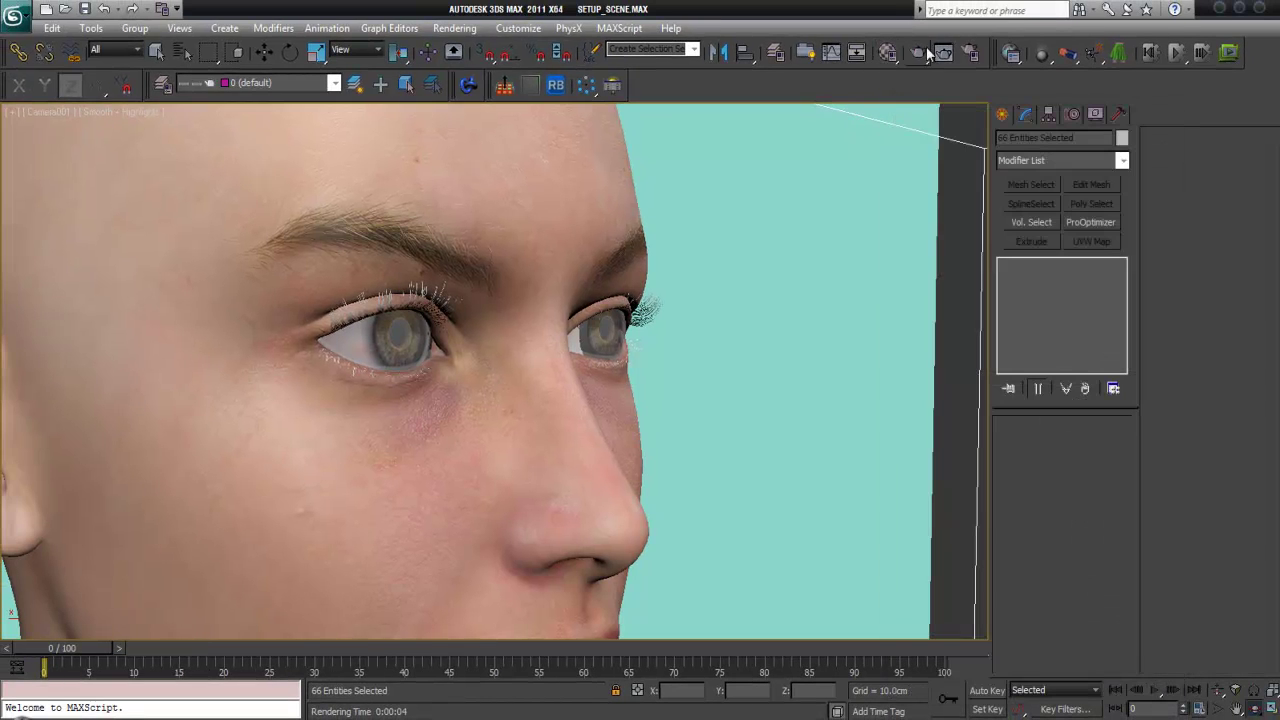
left_click(919, 56)
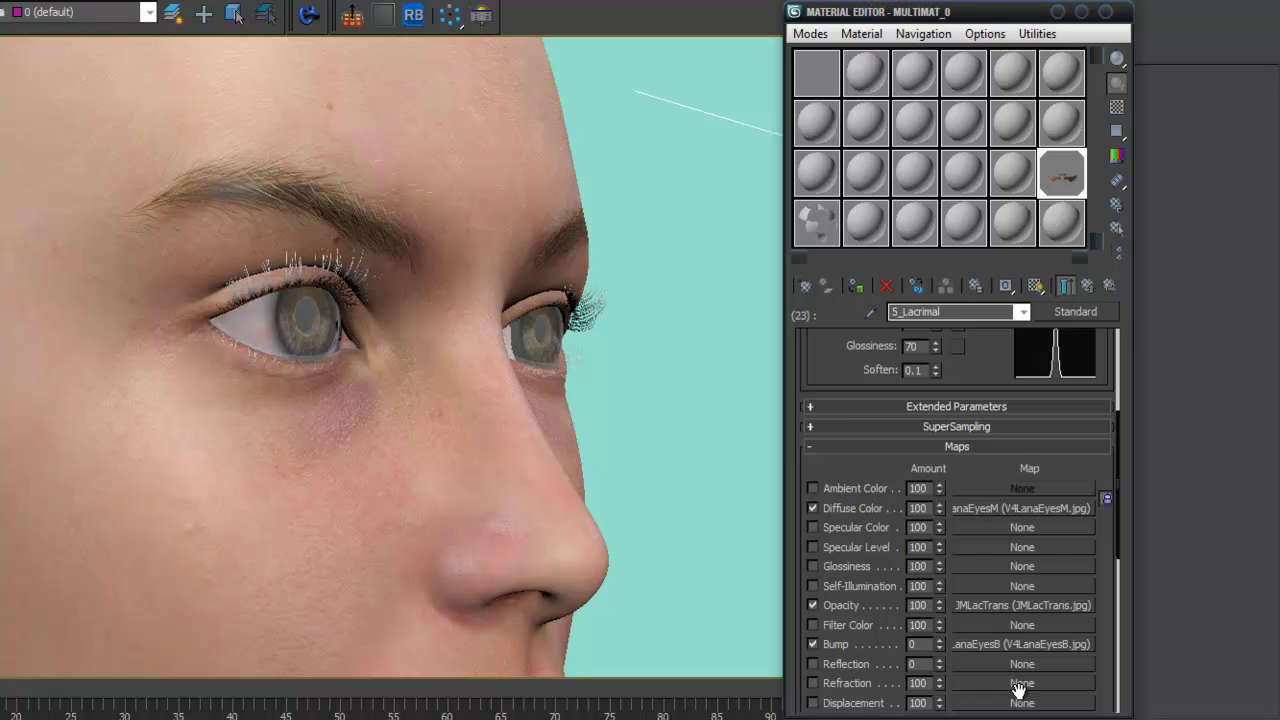
Review 5_Lacrimal's map slots, then render the Camera001 view again with Shift+Q.
scroll(1018, 690, "up", 5)
scroll(1018, 690, "down", 3)
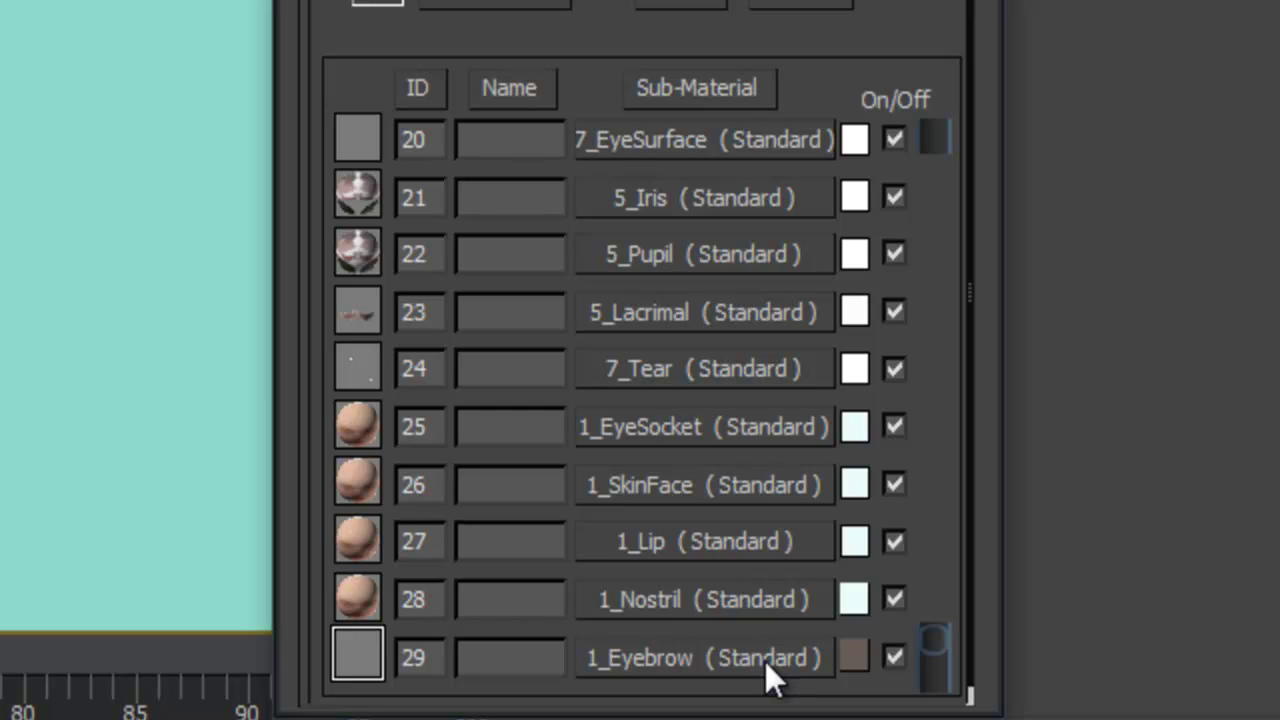
left_click(765, 661)
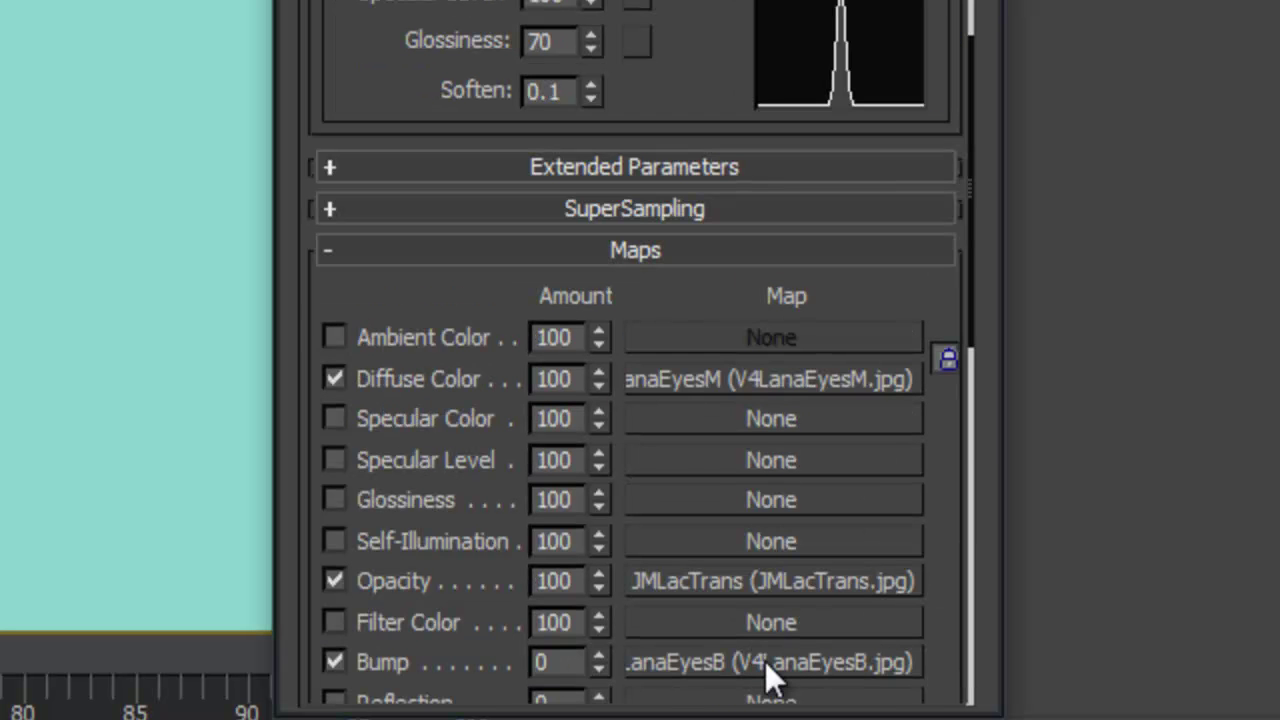
scroll(765, 661, "down", 5)
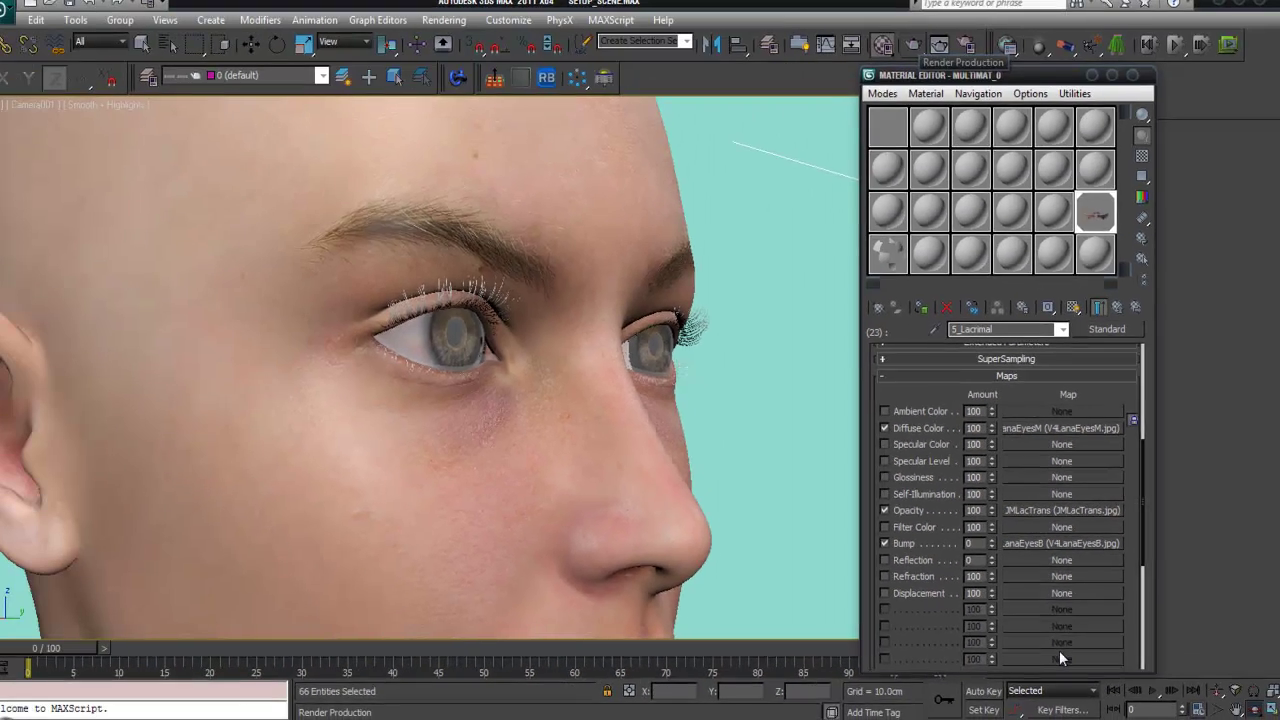
key("shift+q")
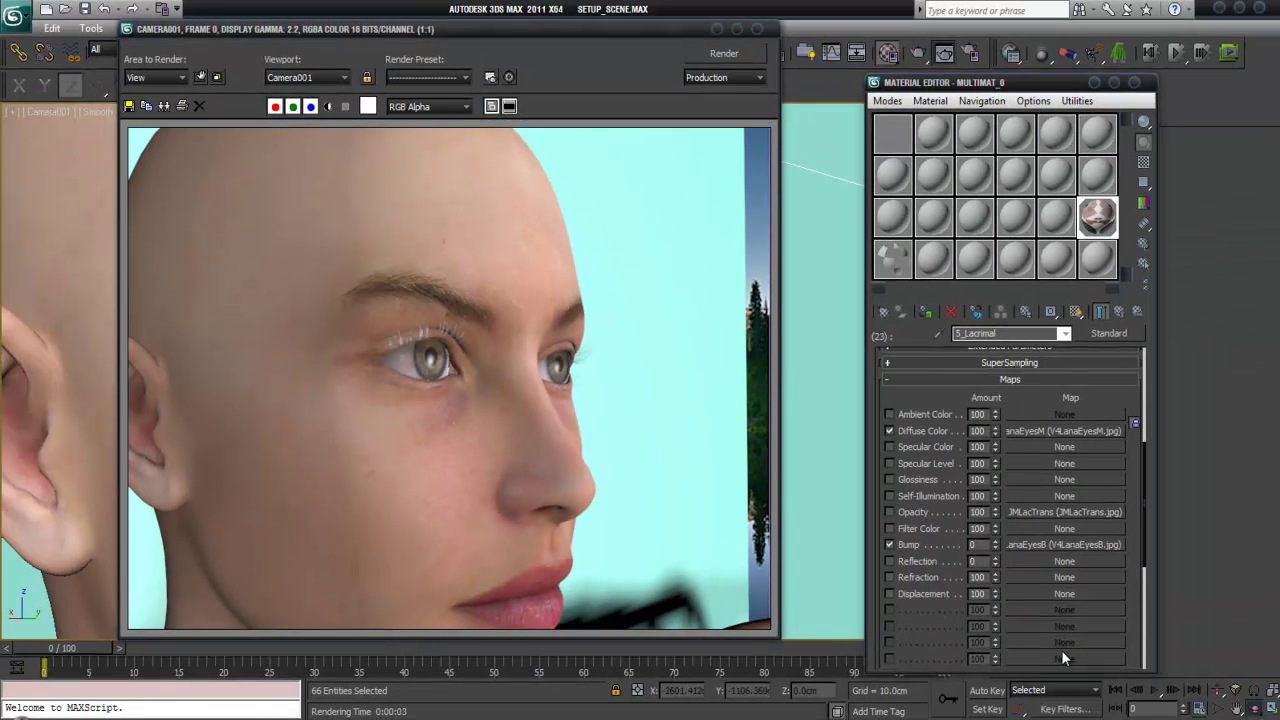
Re-render the face close-up with Shift+Q and close the rendered frame window.
key("shift+q")
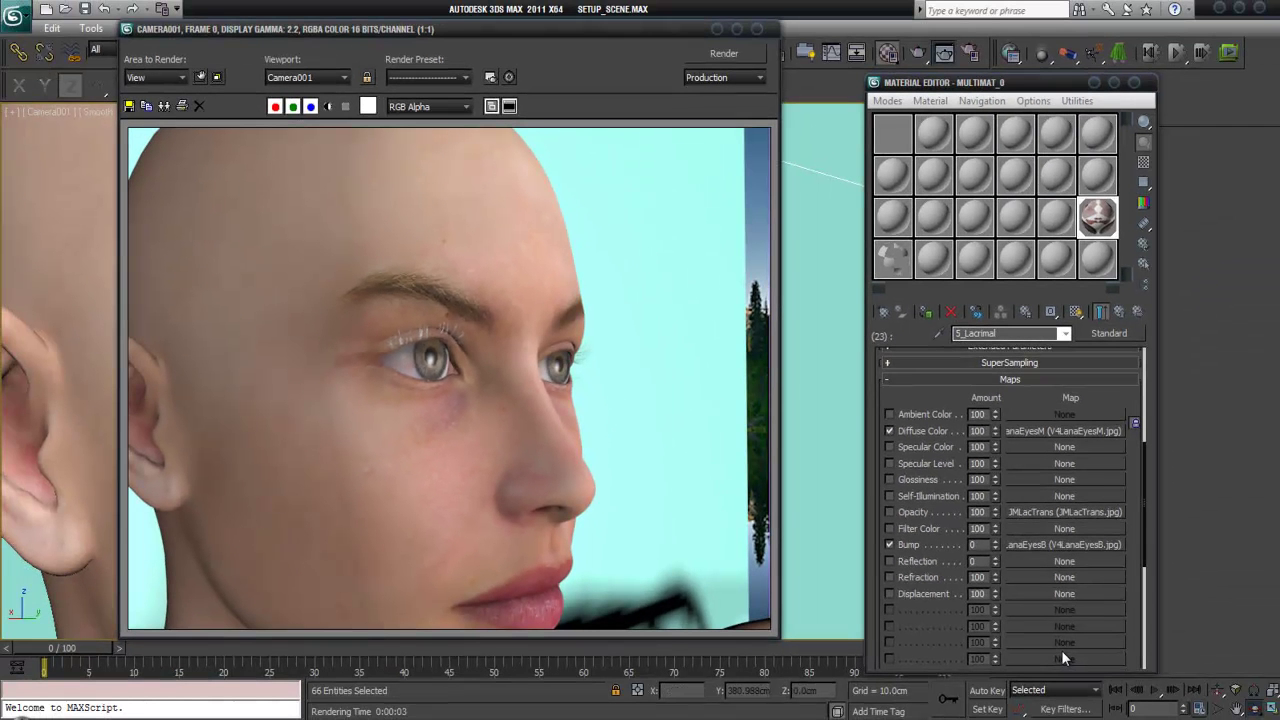
left_click(1061, 650)
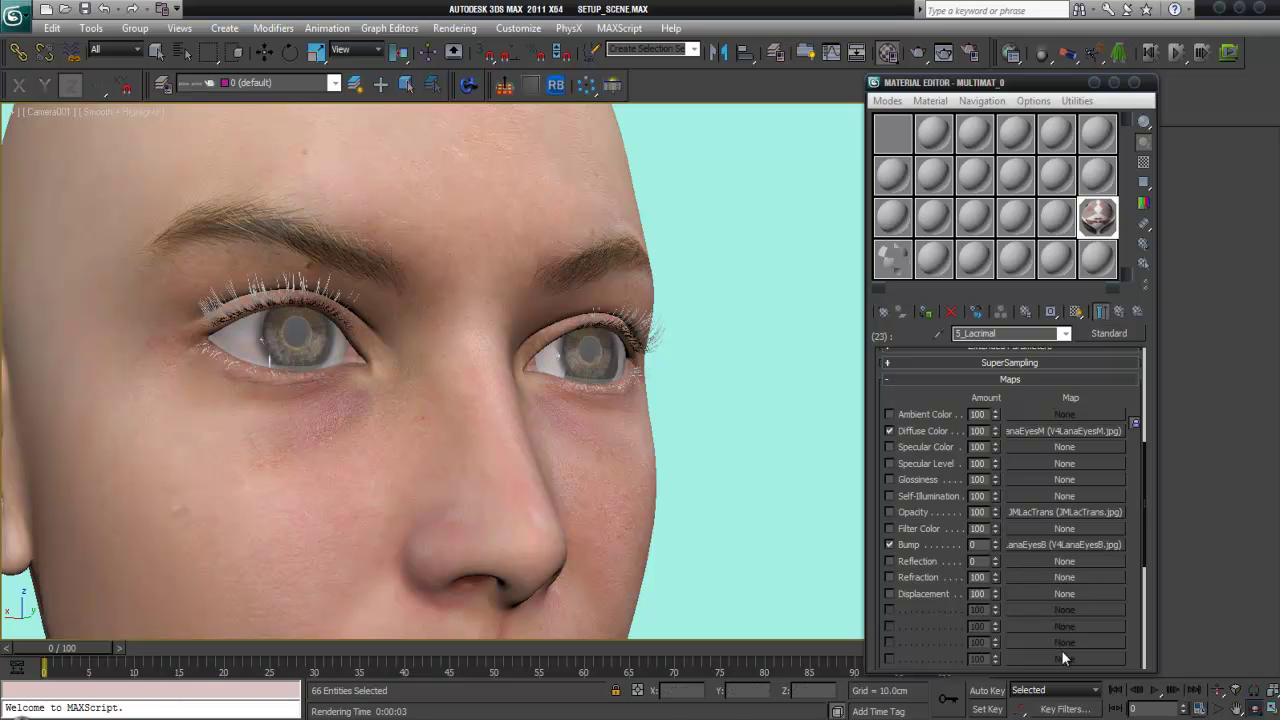
Go up to the sub-material list, check 1_Eyebrow, and return to the list.
scroll(1061, 650, "up", 1)
scroll(1062, 651, "down", 3)
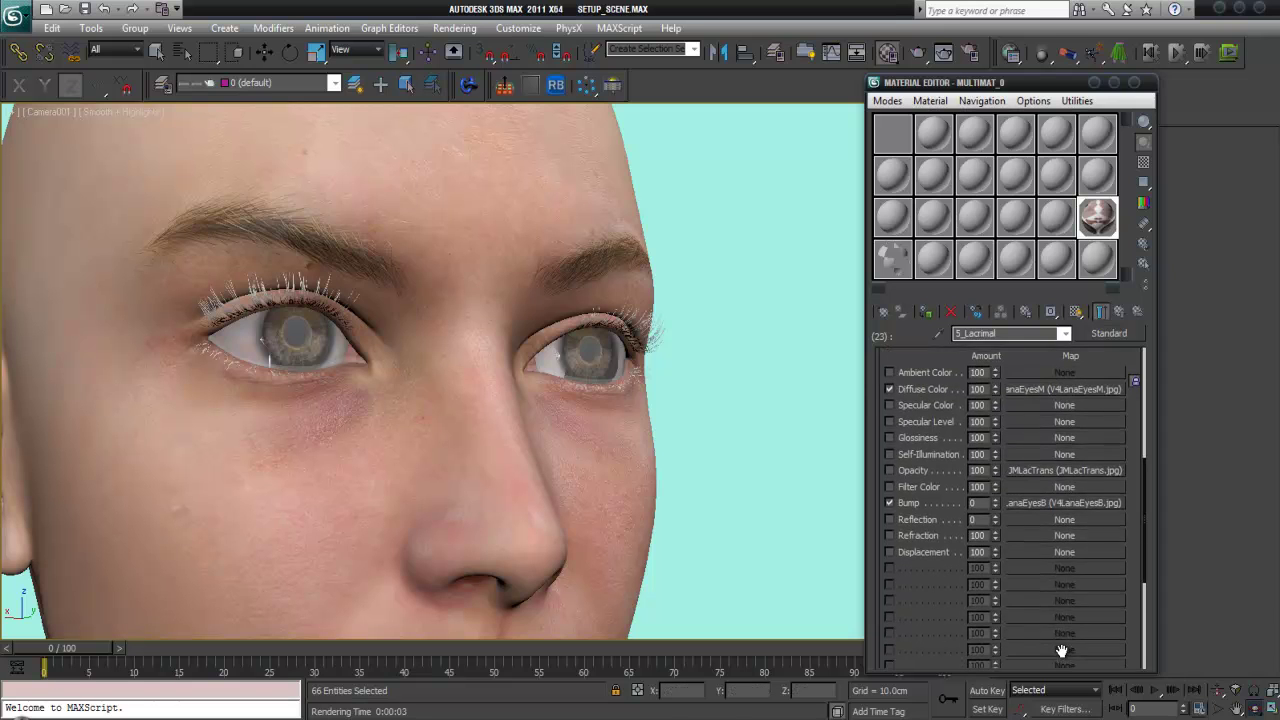
scroll(1063, 655, "up", 5)
key("Up")
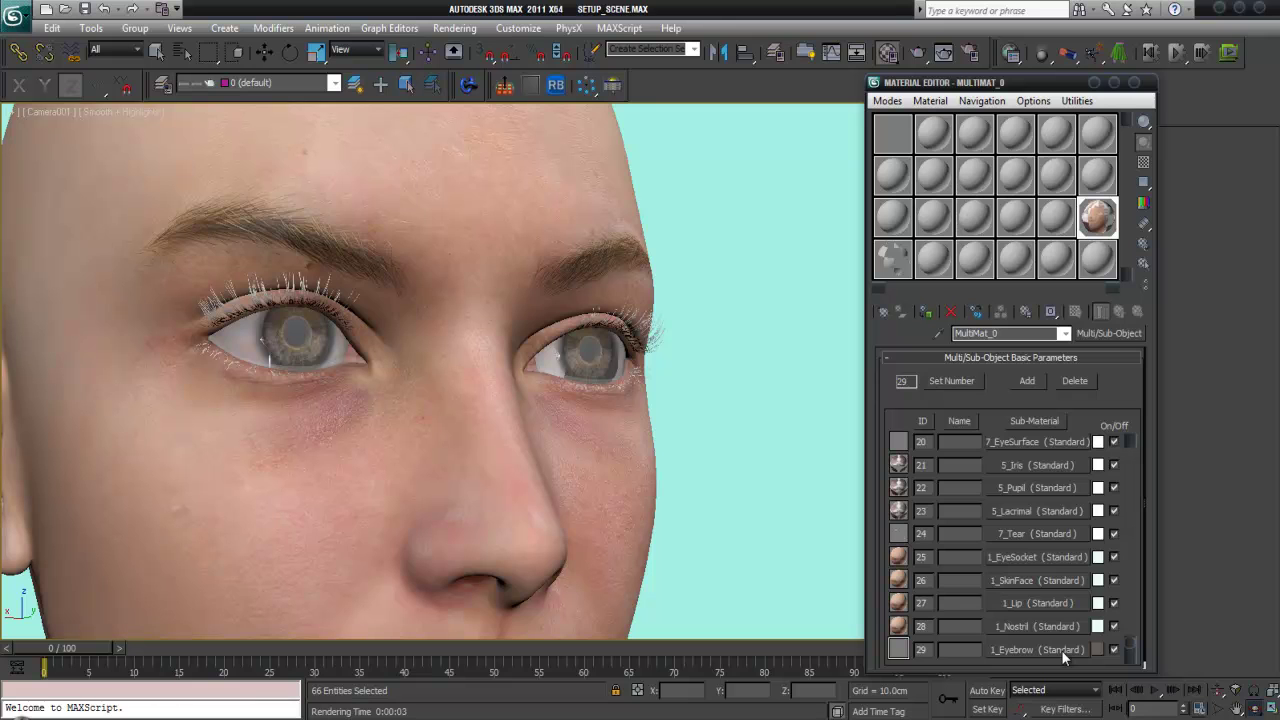
left_click(1061, 650)
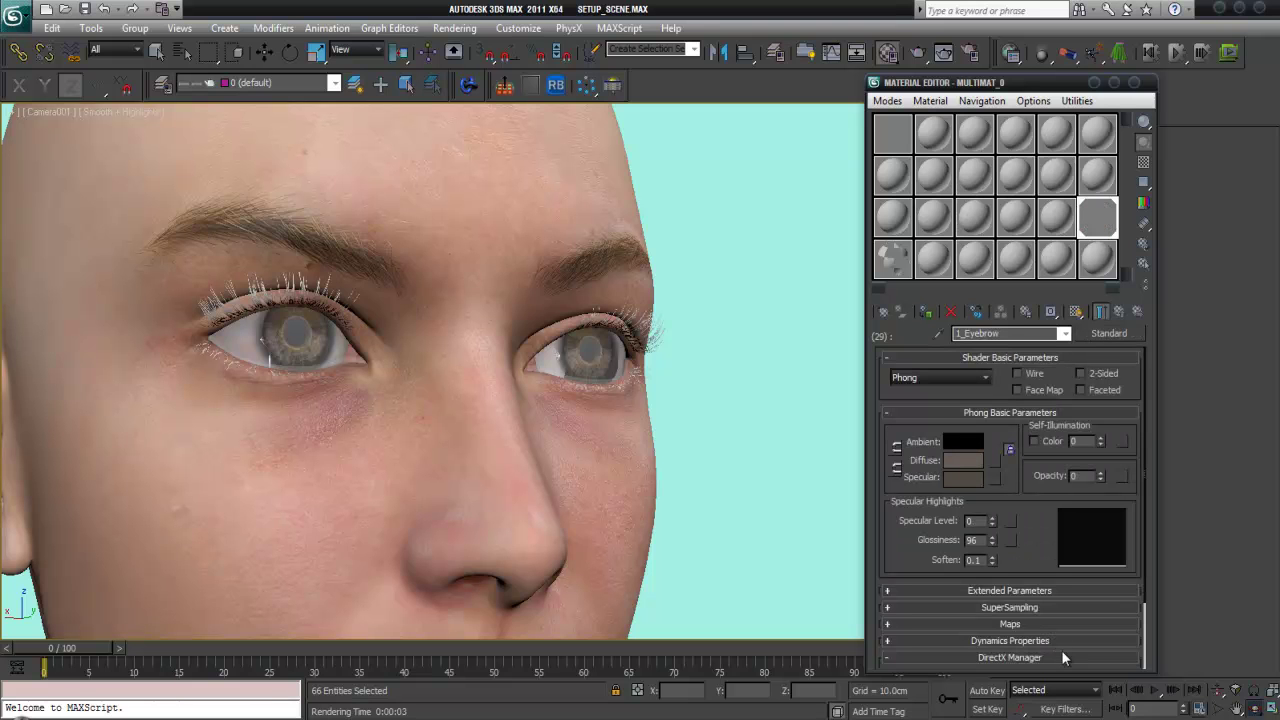
key("Up")
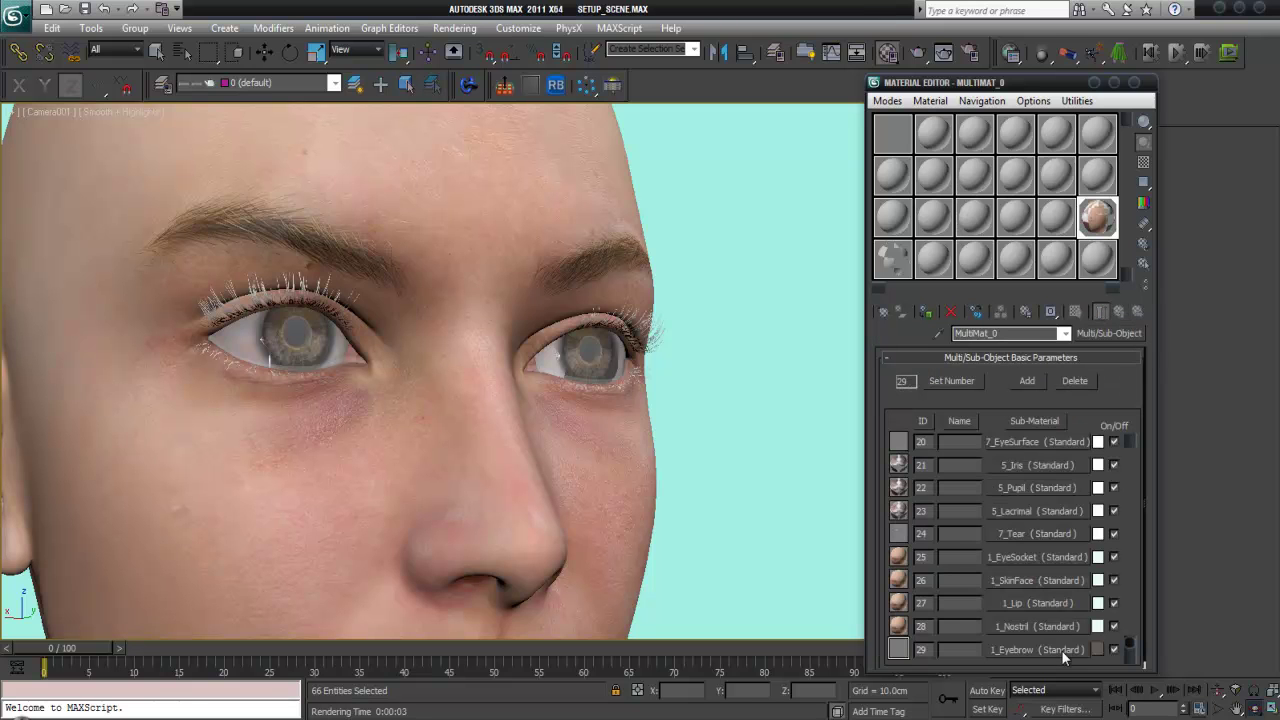
scroll(1061, 650, "up", 4)
scroll(1061, 650, "up", 3)
Open 6_Eyelash's Maps and its V4LanaTR opacity map settings.
left_click(1037, 487)
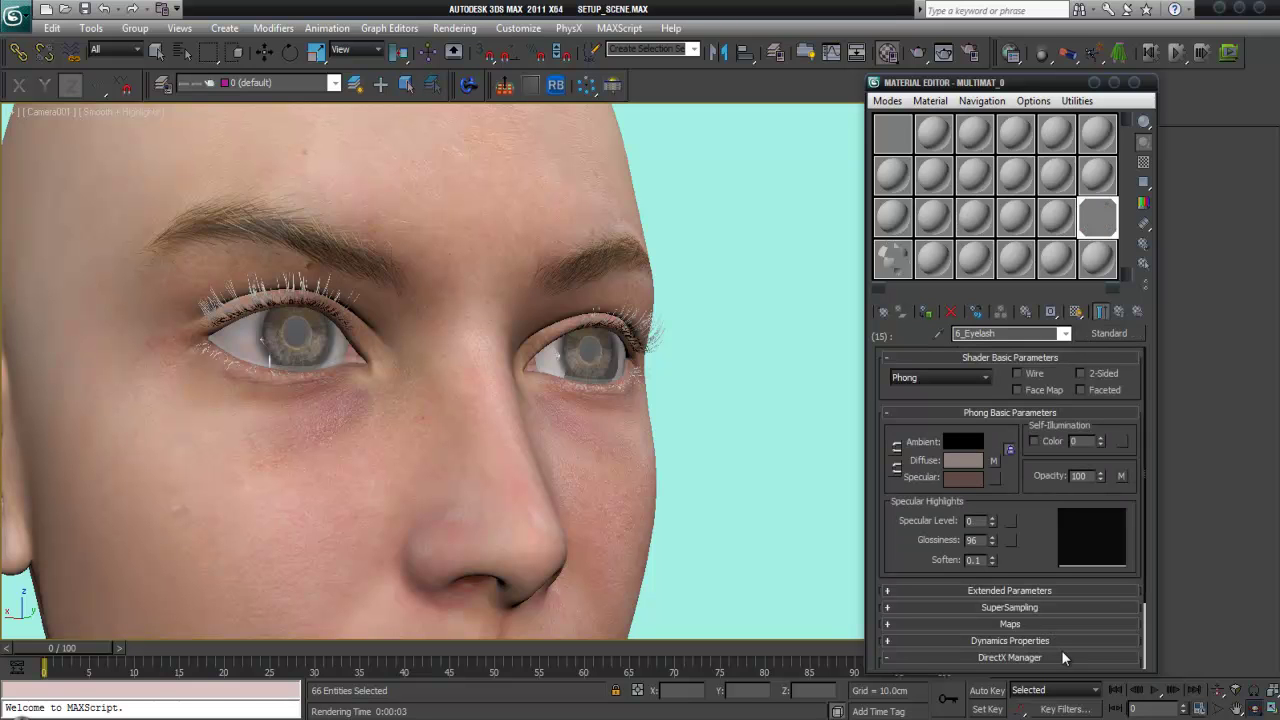
left_click(1061, 650)
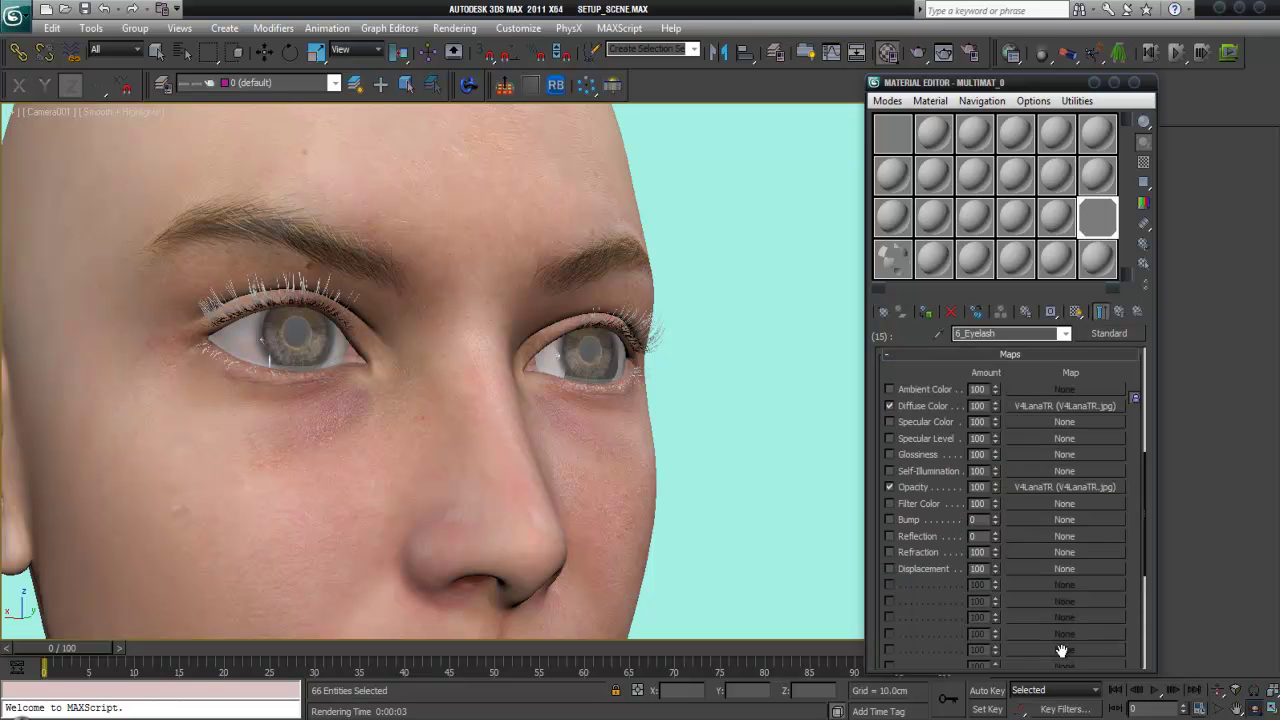
scroll(1061, 650, "up", 2)
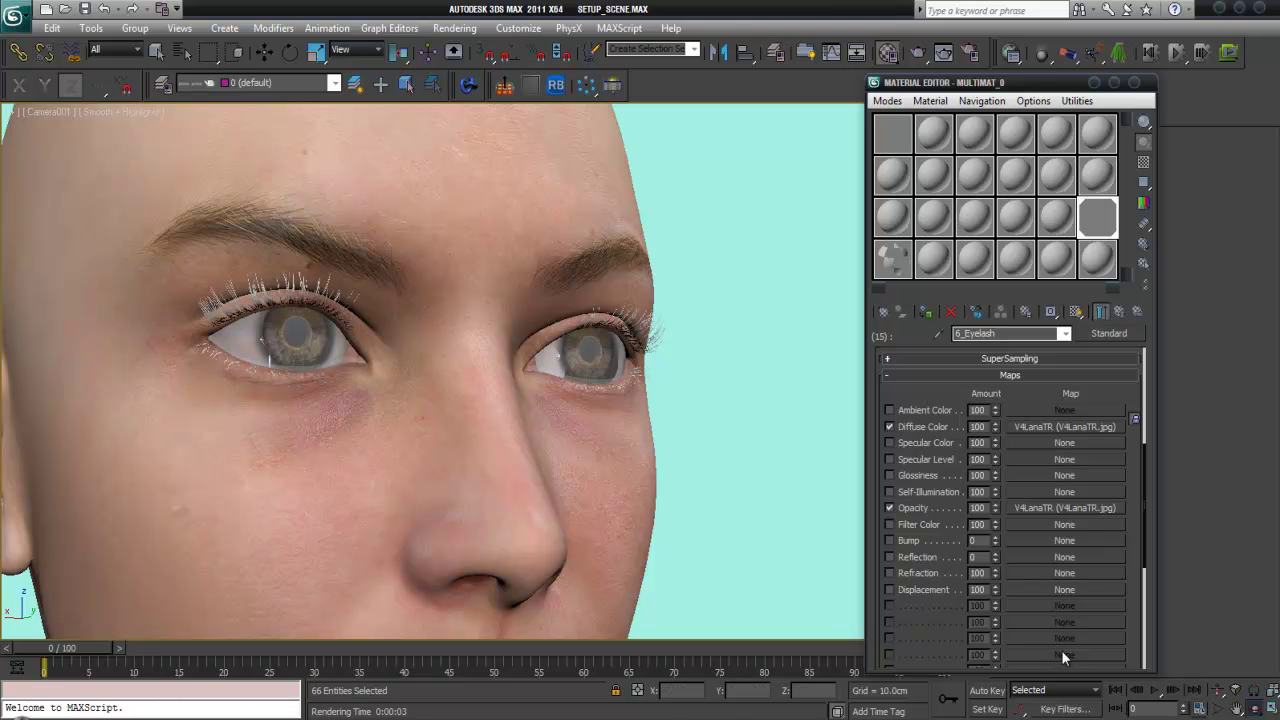
left_click(1064, 508)
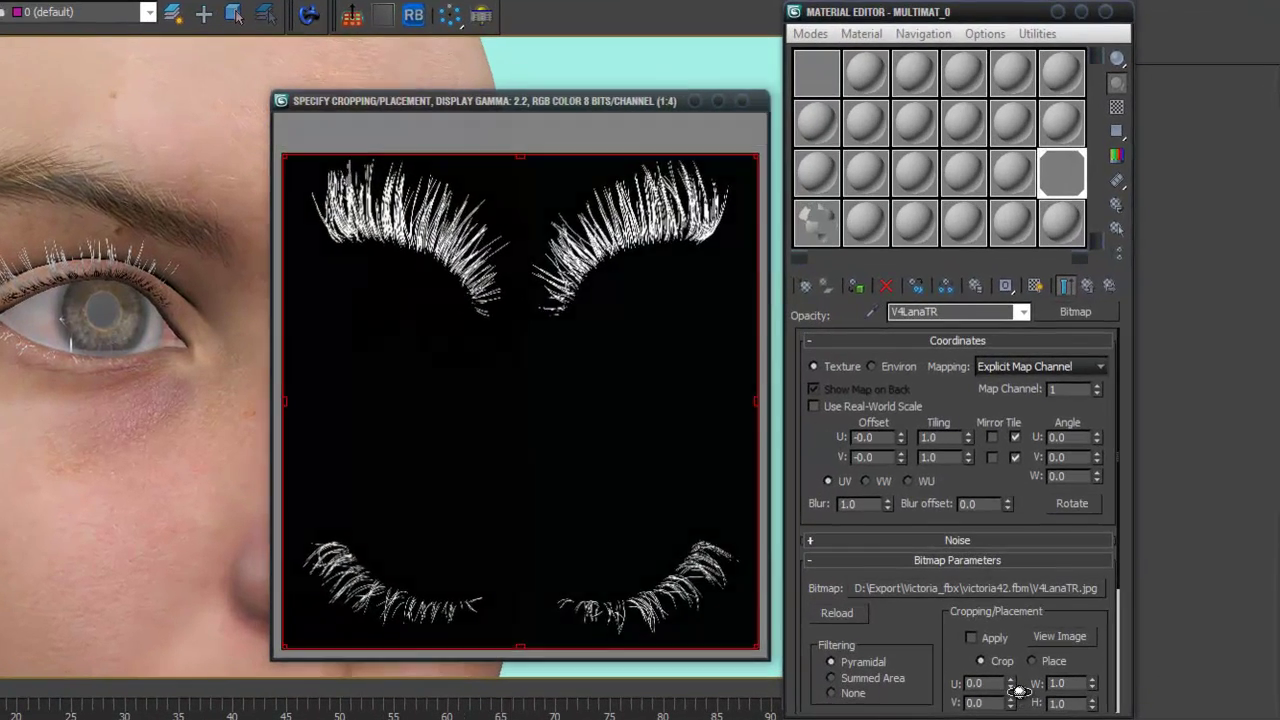
Close the V4LanaTR texture previews and return to the 6_Eyelash material level.
key("Escape")
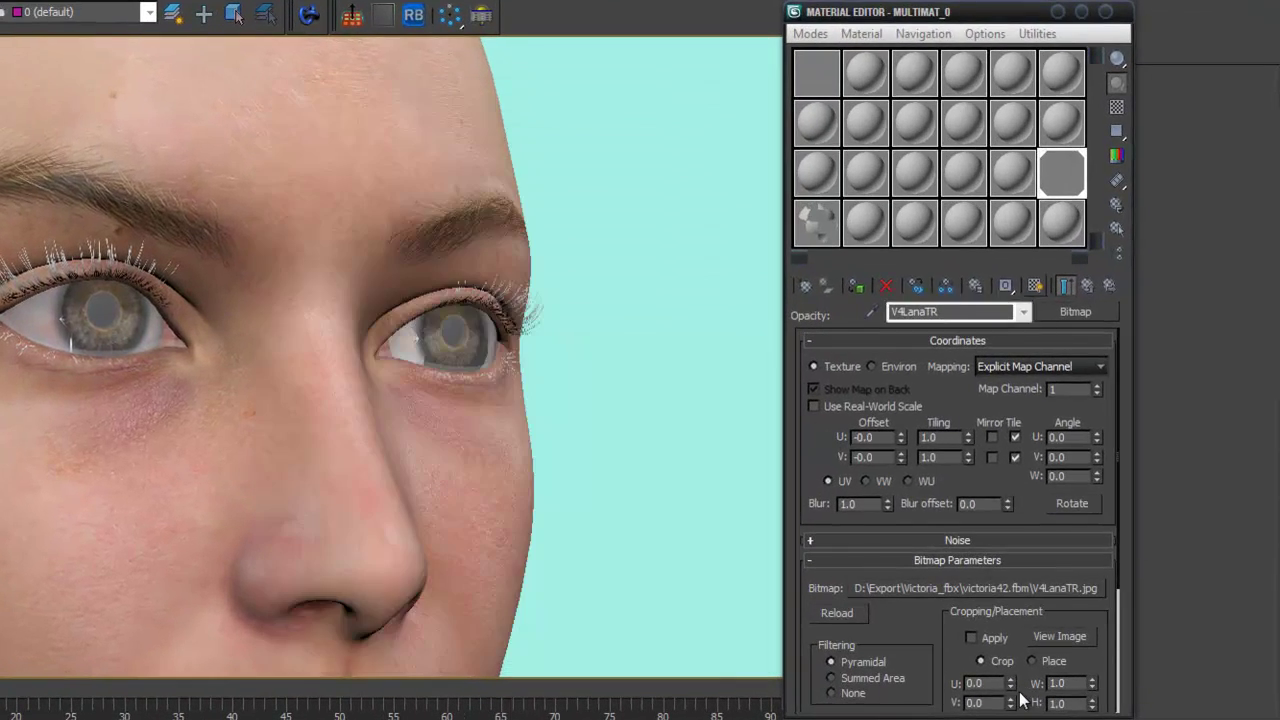
key("Up")
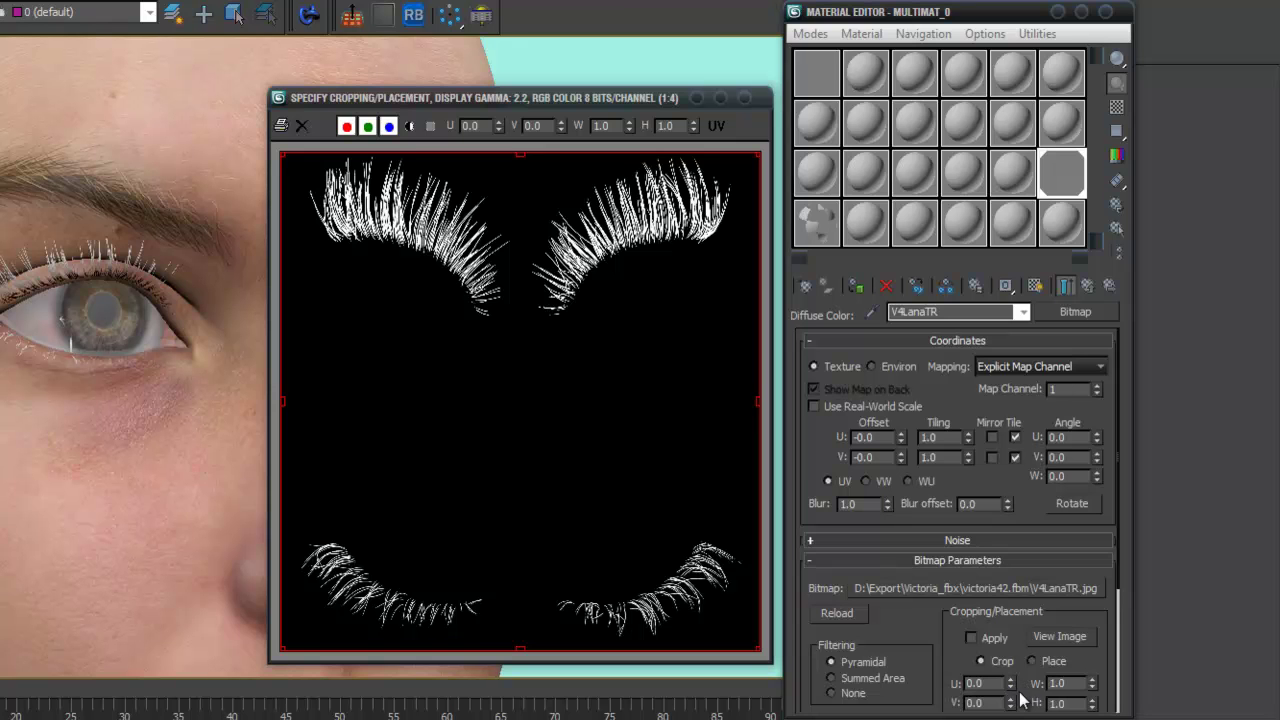
key("Escape")
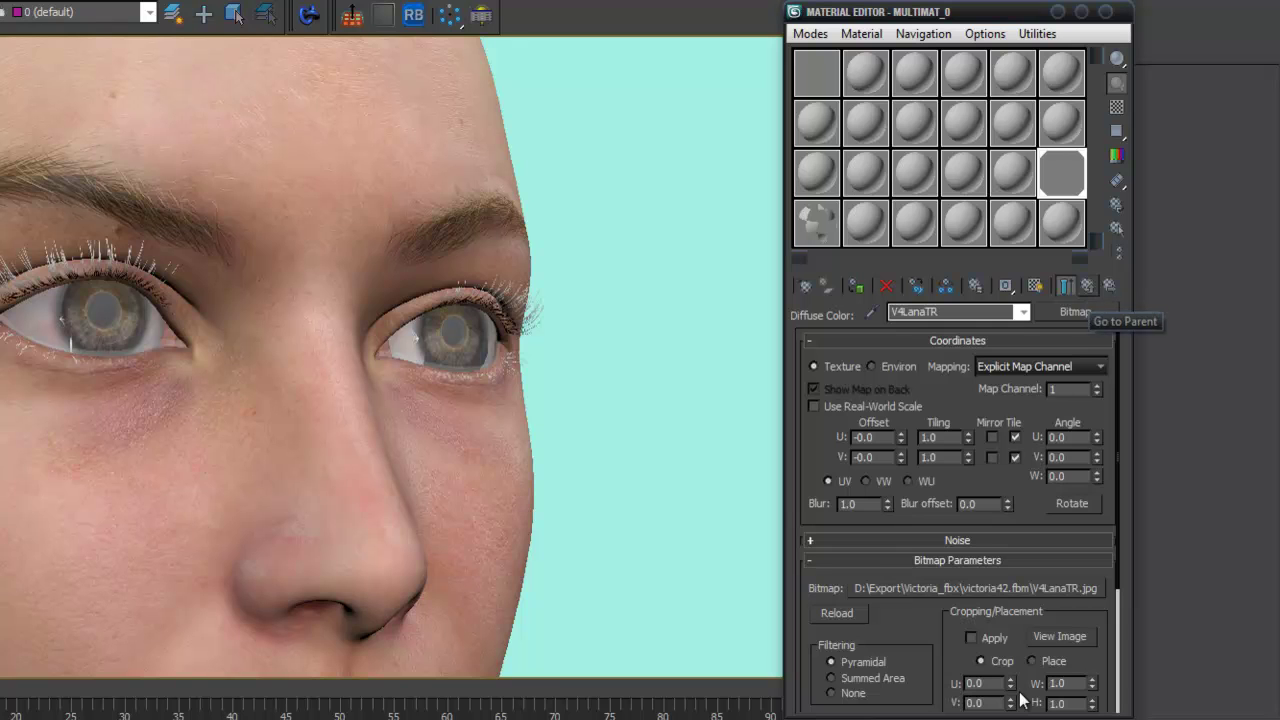
key("Up")
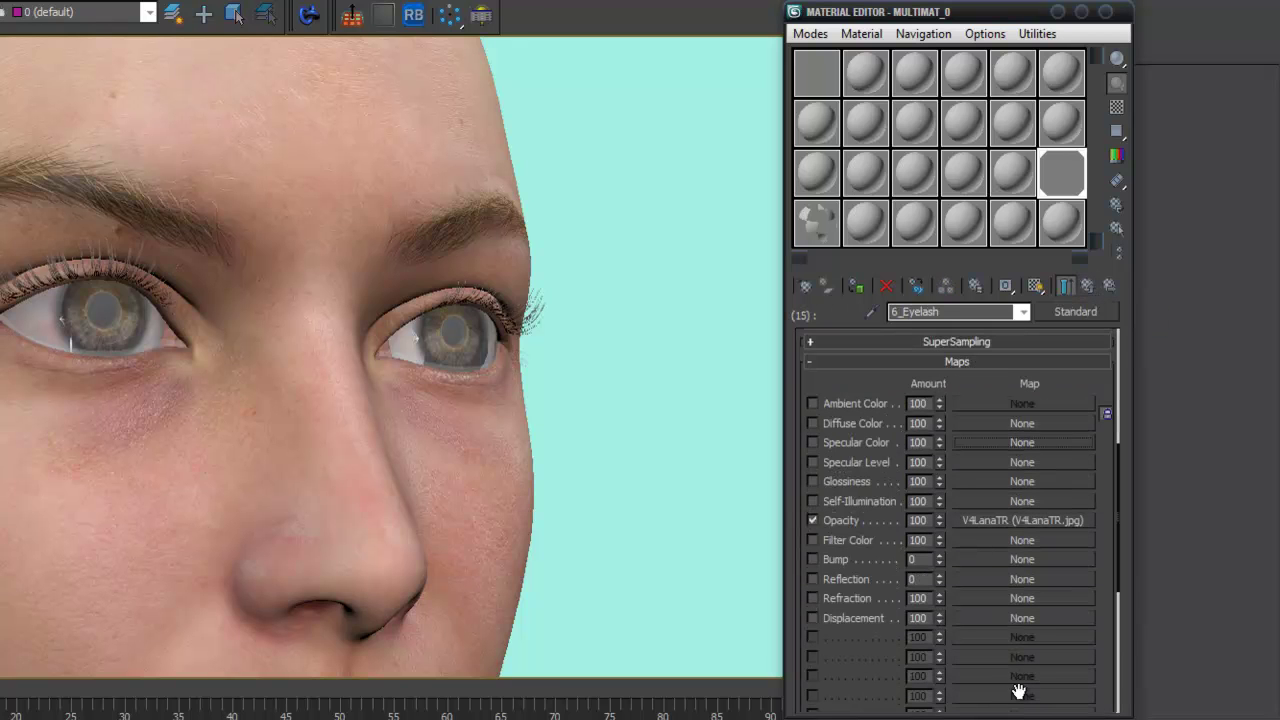
Keep 6_Eyelash's near-black diffuse colour (5, 4, 4) and render a test image of the face.
scroll(1022, 700, "up", 3)
scroll(1019, 690, "up", 3)
left_click(900, 443)
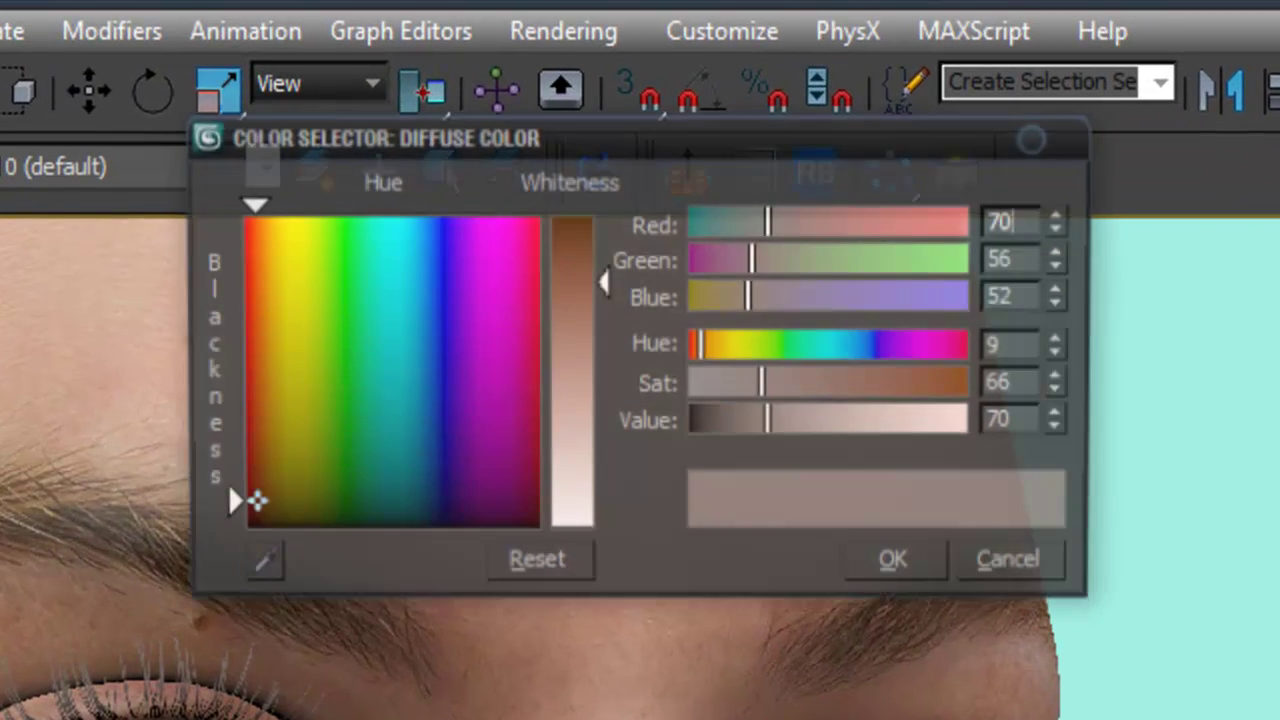
left_click_drag(247, 505, 248, 527)
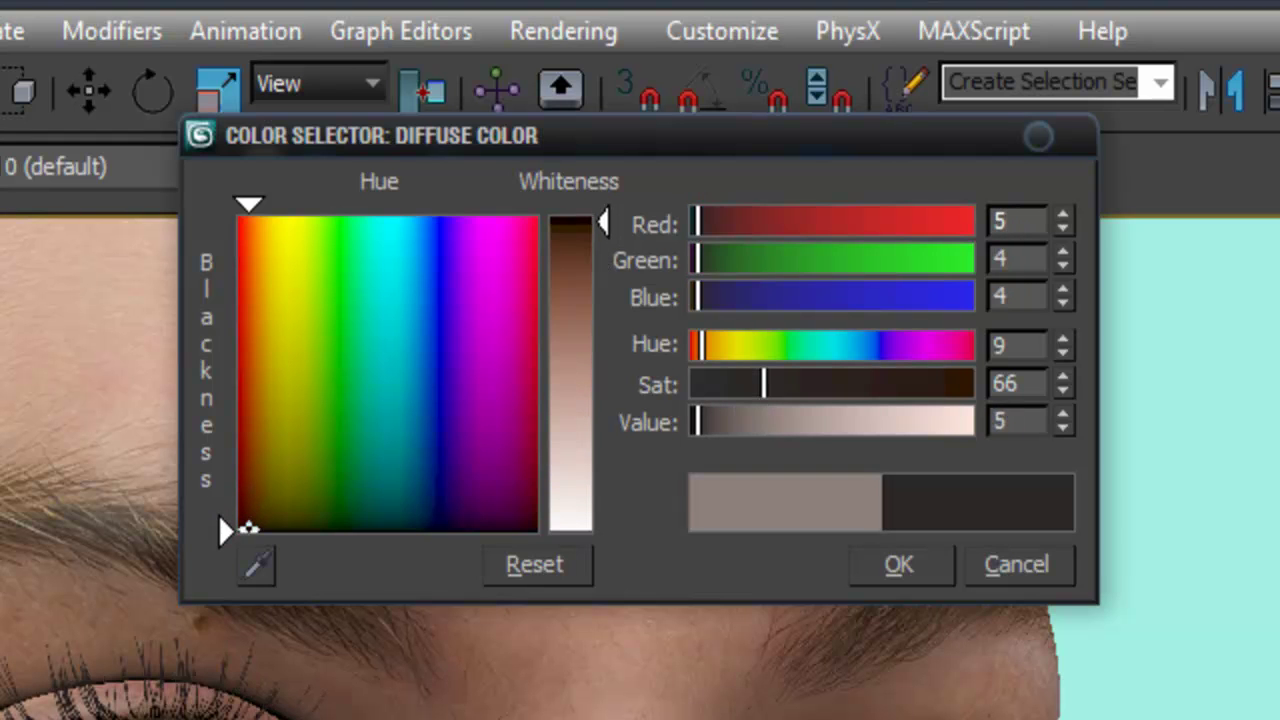
key("Return")
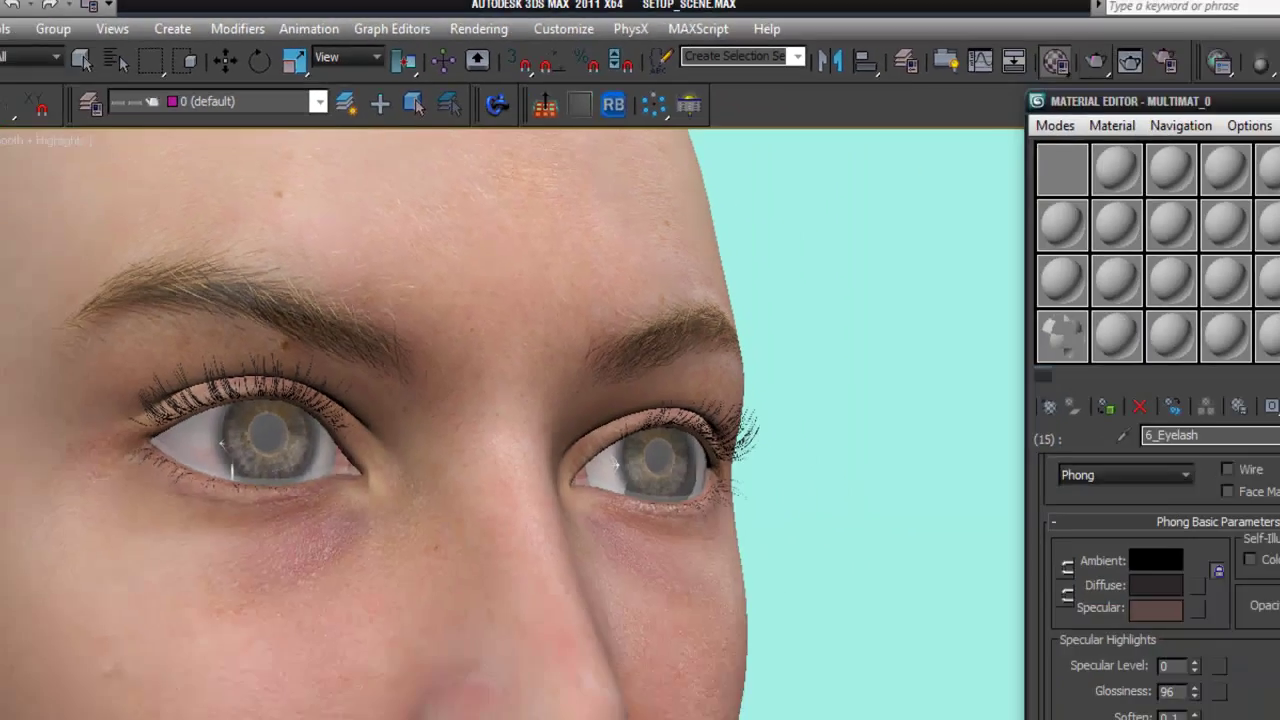
key("shift+q")
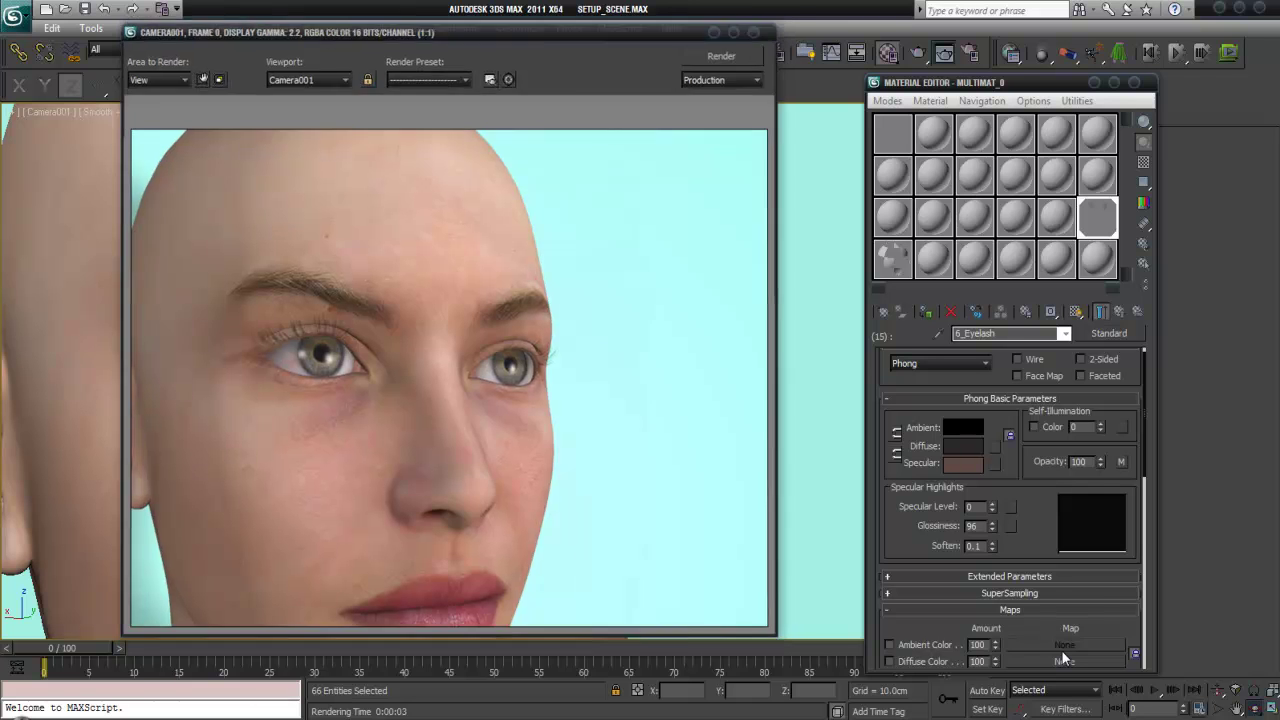
Open the eyelash material's V4LanaTR opacity map and bring its Output settings into view.
scroll(1063, 655, "down", 2)
scroll(1063, 652, "down", 7)
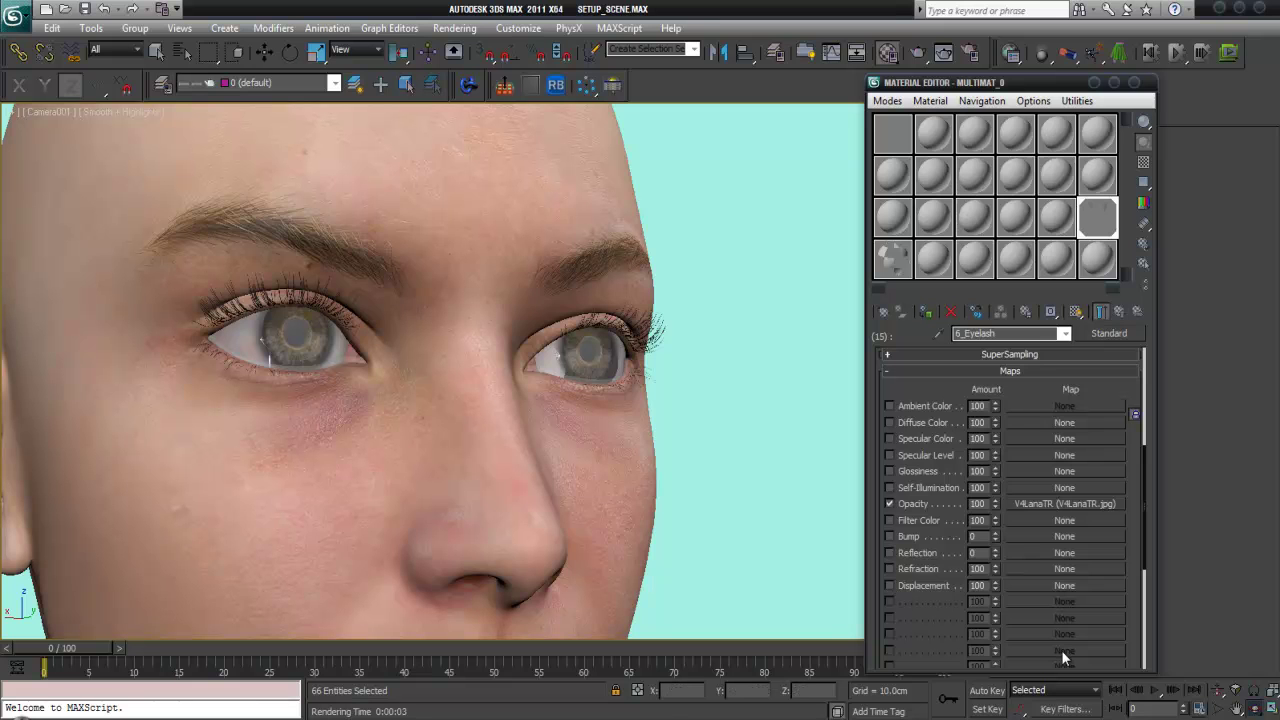
left_click(1064, 503)
scroll(1061, 650, "down", 15)
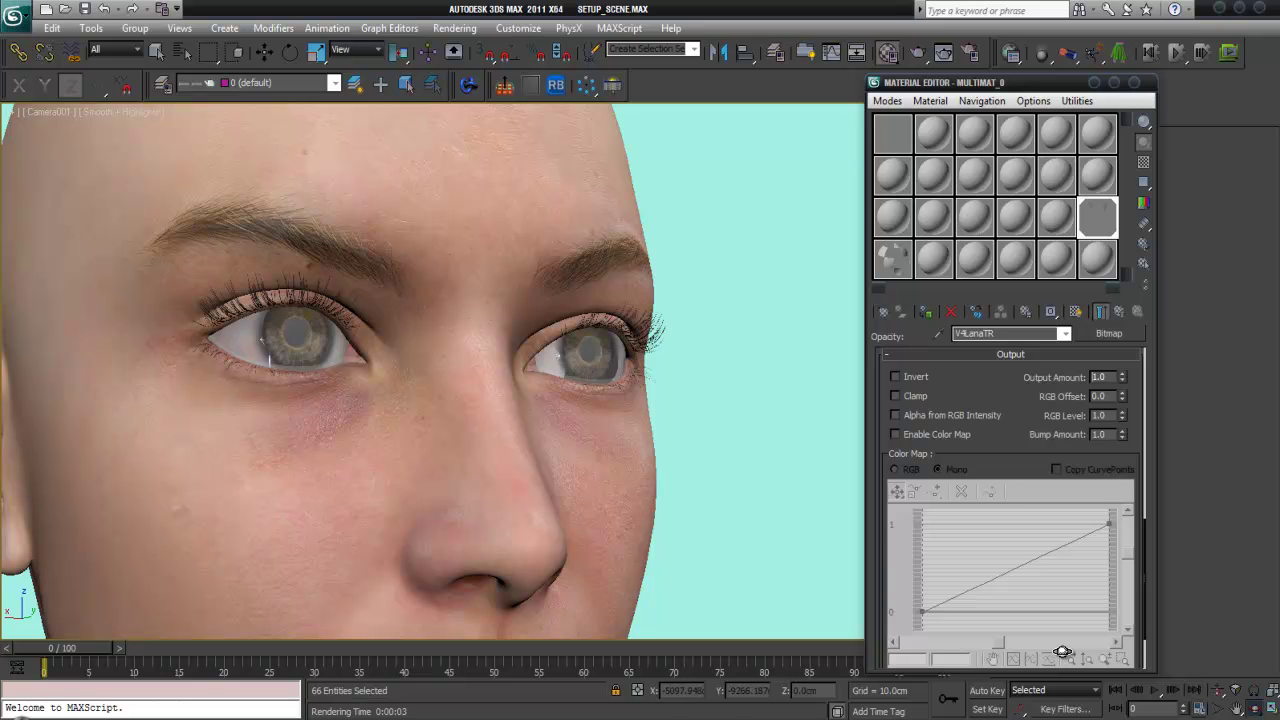
Set V4LanaTR's Output Amount to 3.0 and test-render the face three times.
key("Return")
key("shift+q")
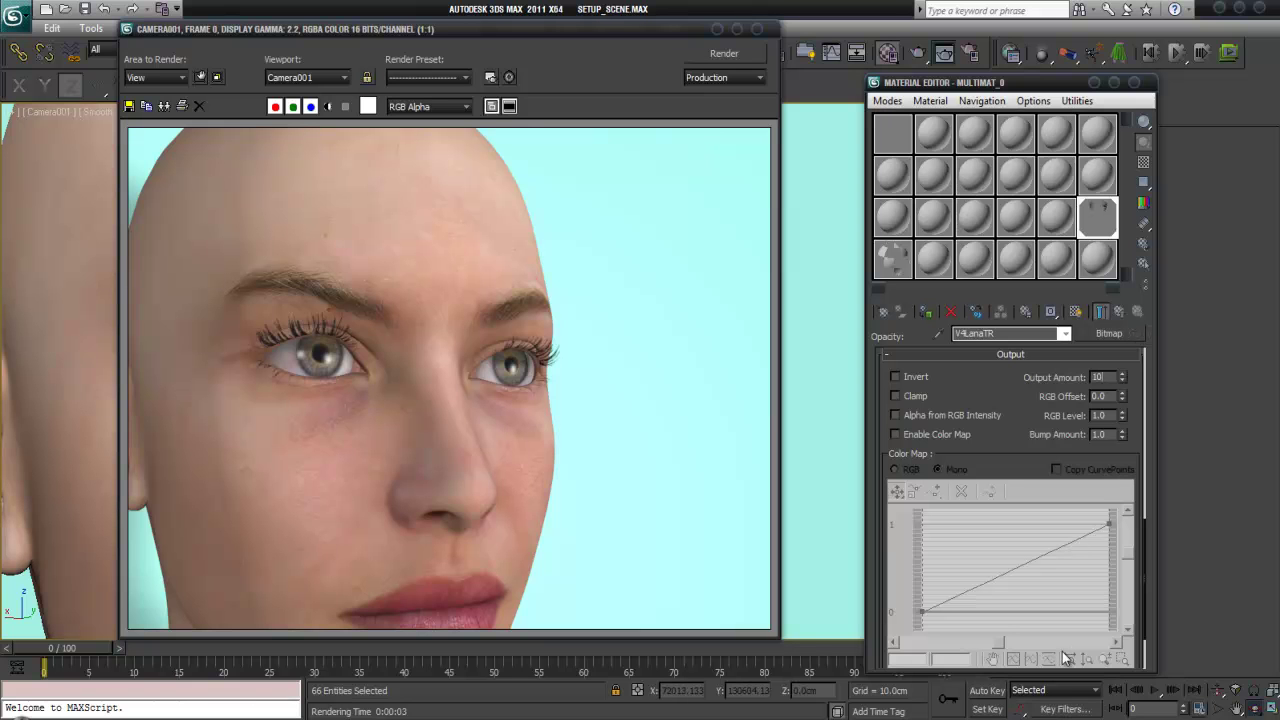
key("shift+q")
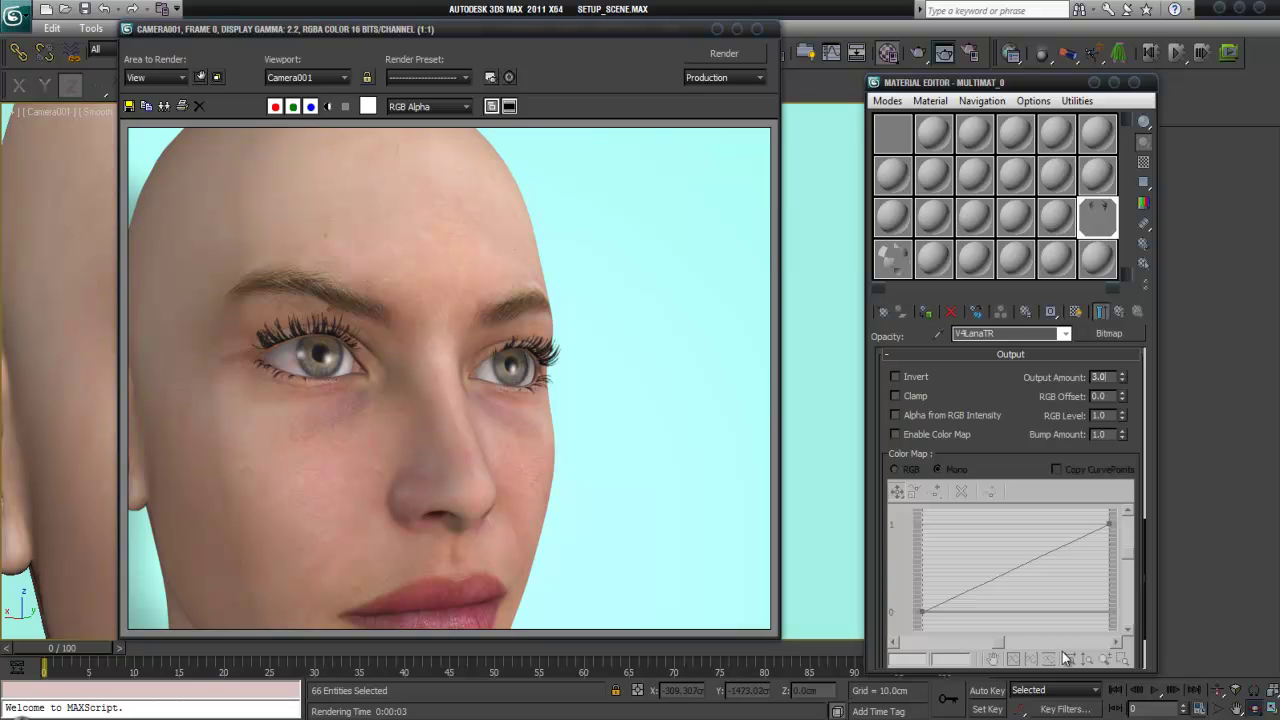
key("shift+q")
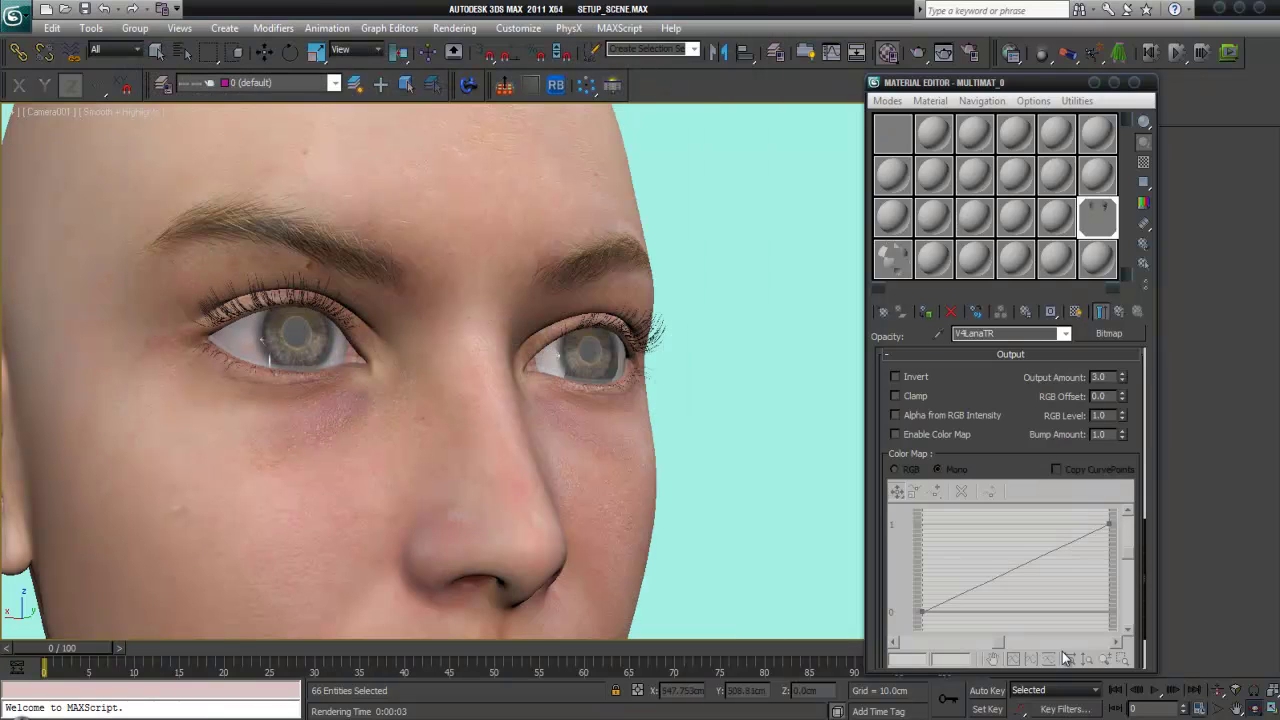
Go back to 6_Eyelash, give its diffuse colour a purple hue, and test-render.
scroll(1064, 655, "up", 5)
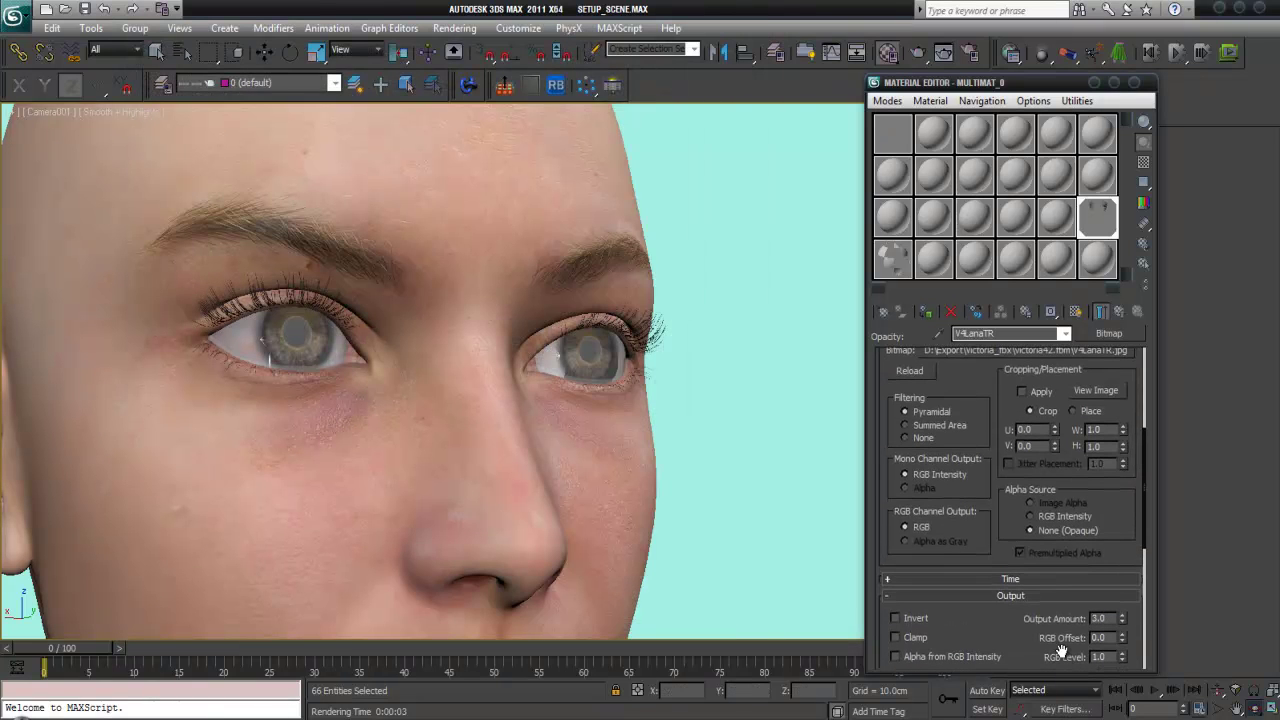
scroll(1062, 652, "up", 6)
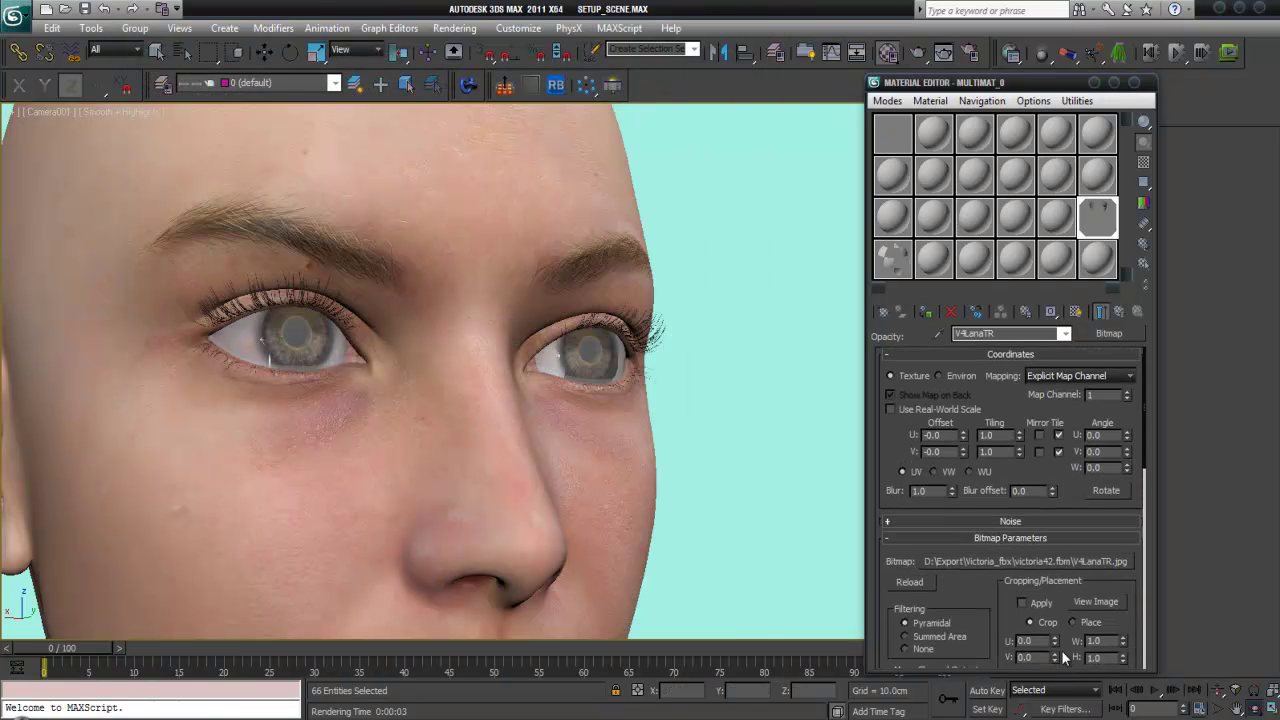
key("Up")
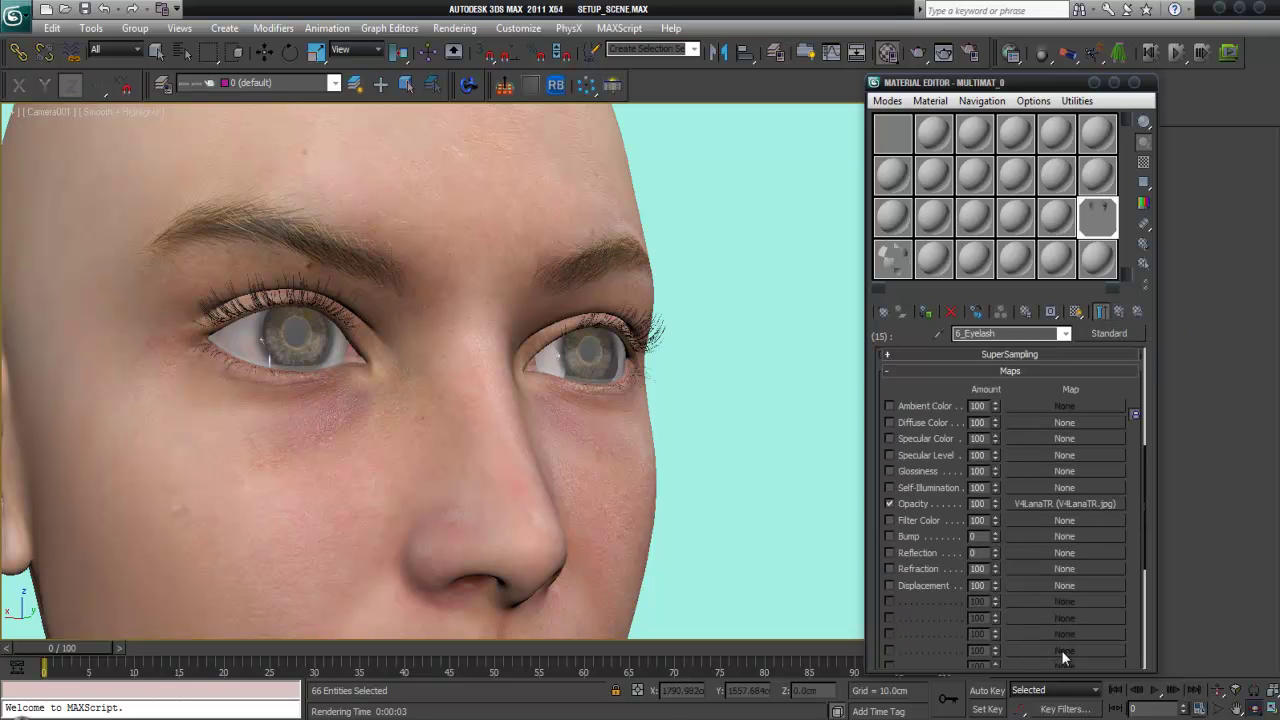
scroll(1062, 652, "up", 5)
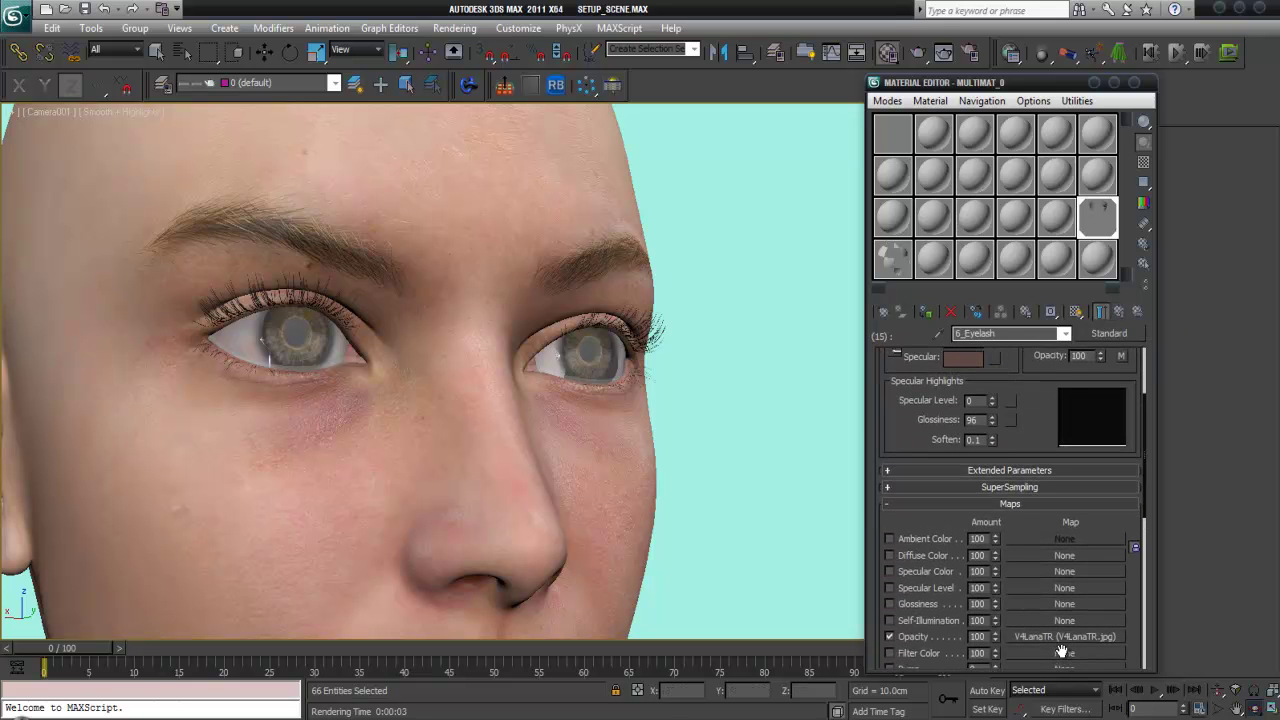
scroll(1062, 650, "up", 1)
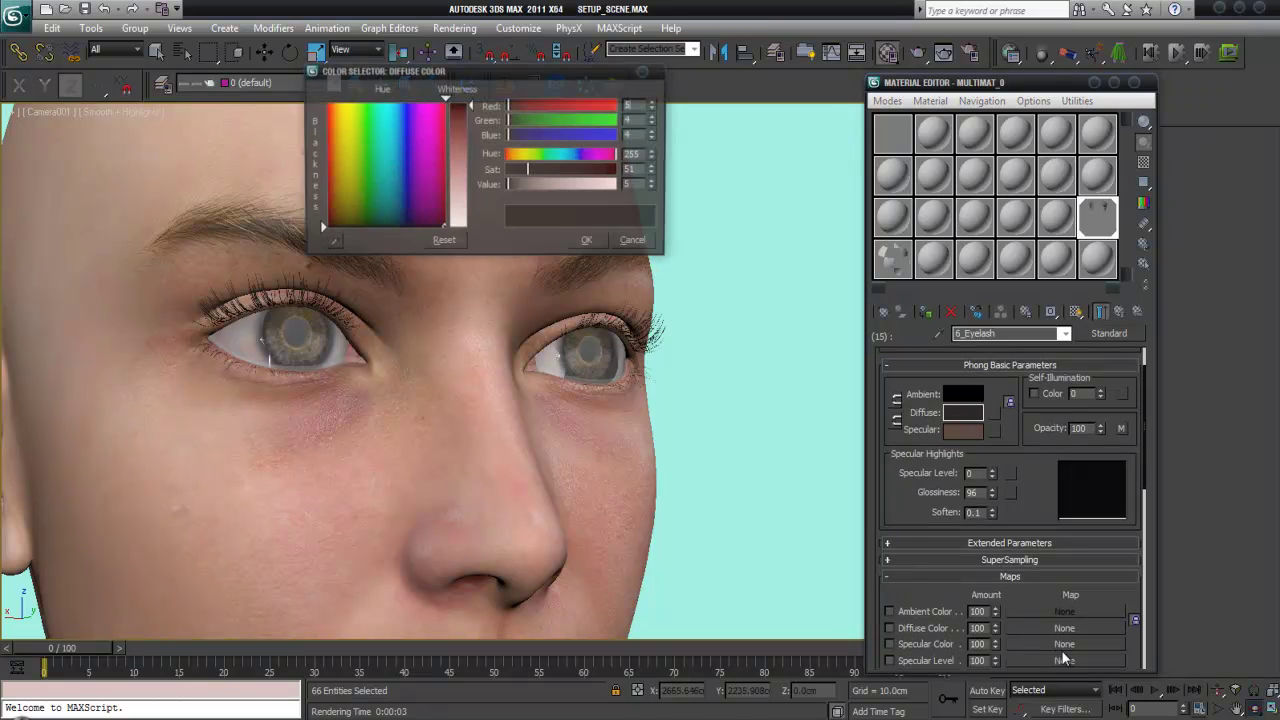
left_click(407, 227)
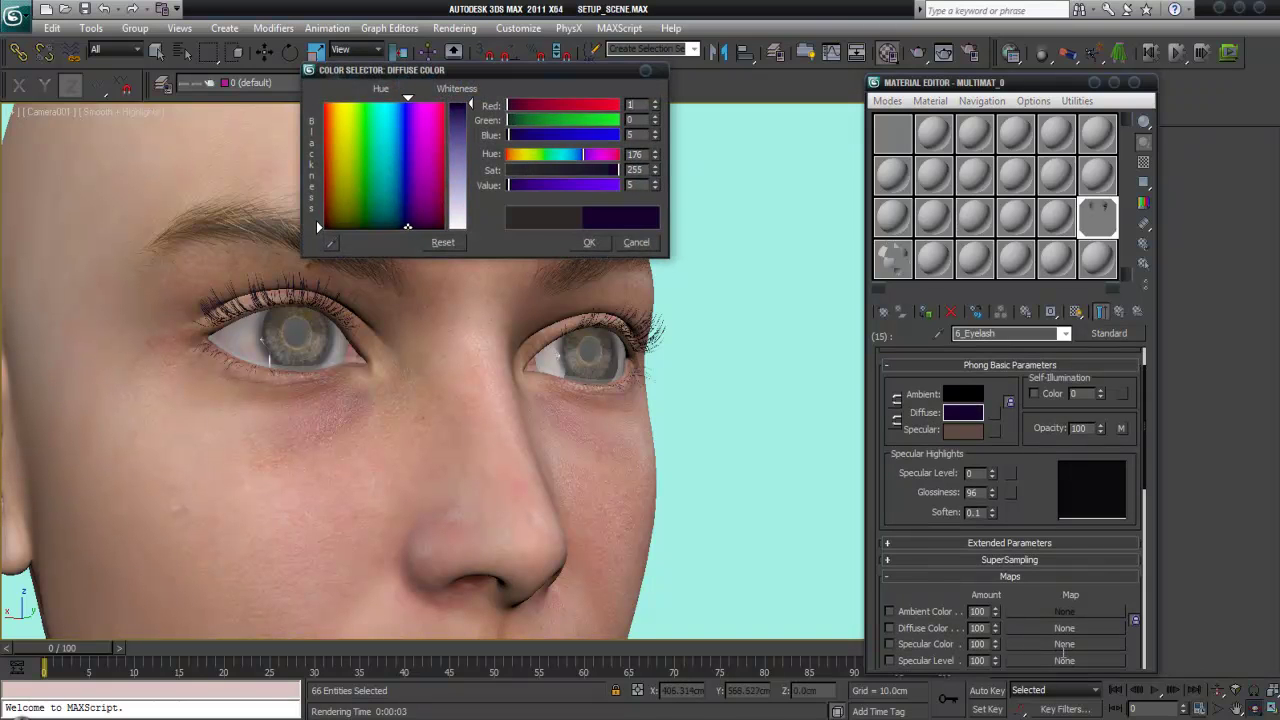
key("Return")
key("shift+q")
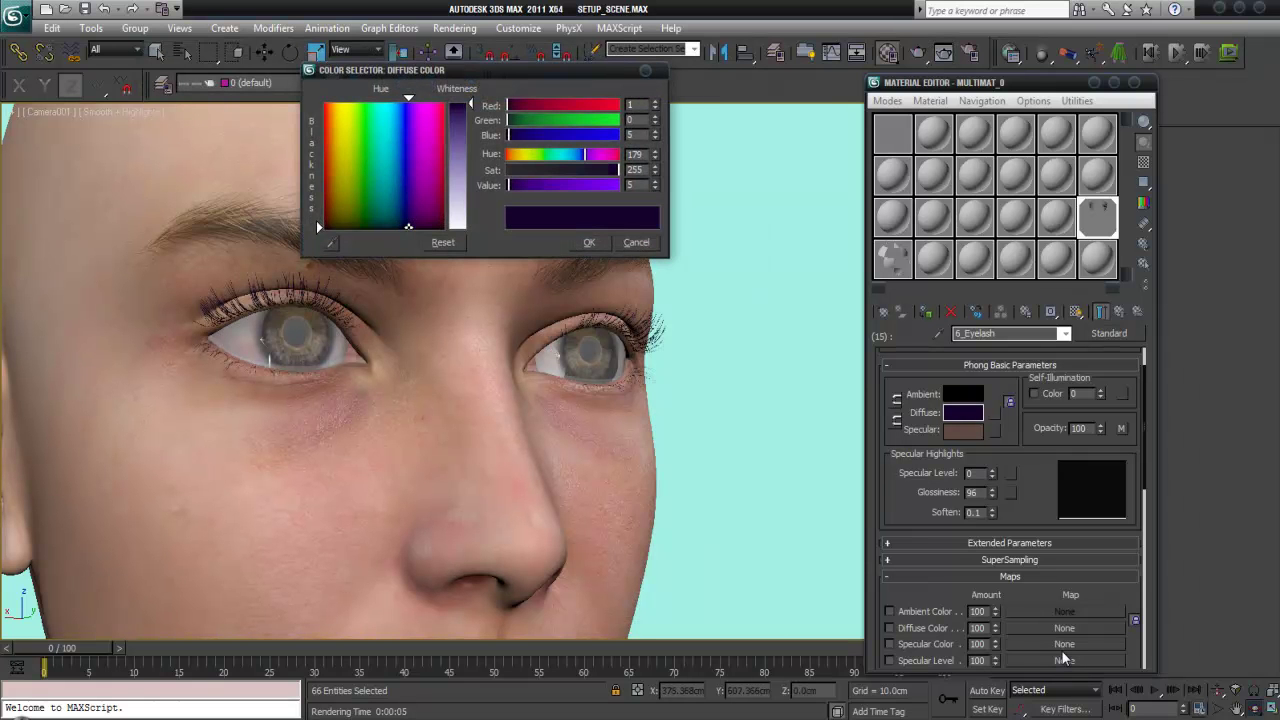
Brighten the eyelash diffuse colour to vivid purple and render the face again.
left_click_drag(408, 226, 408, 125)
key("Return")
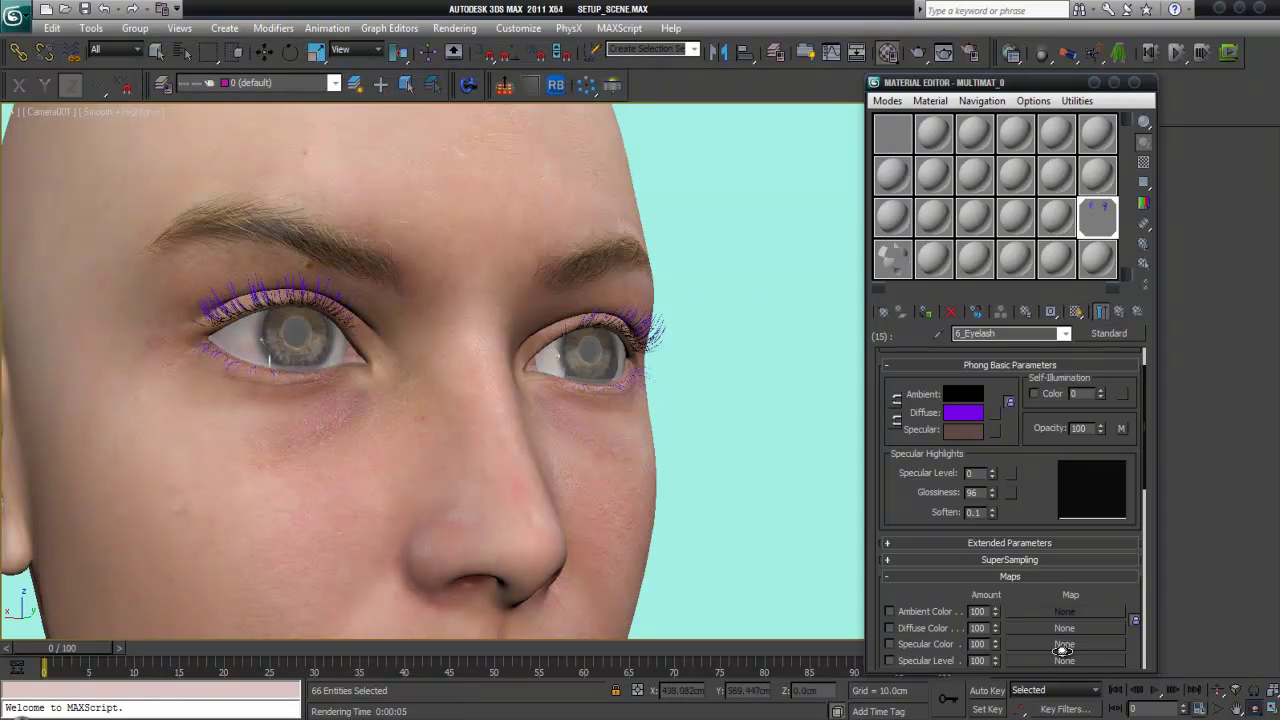
key("shift+q")
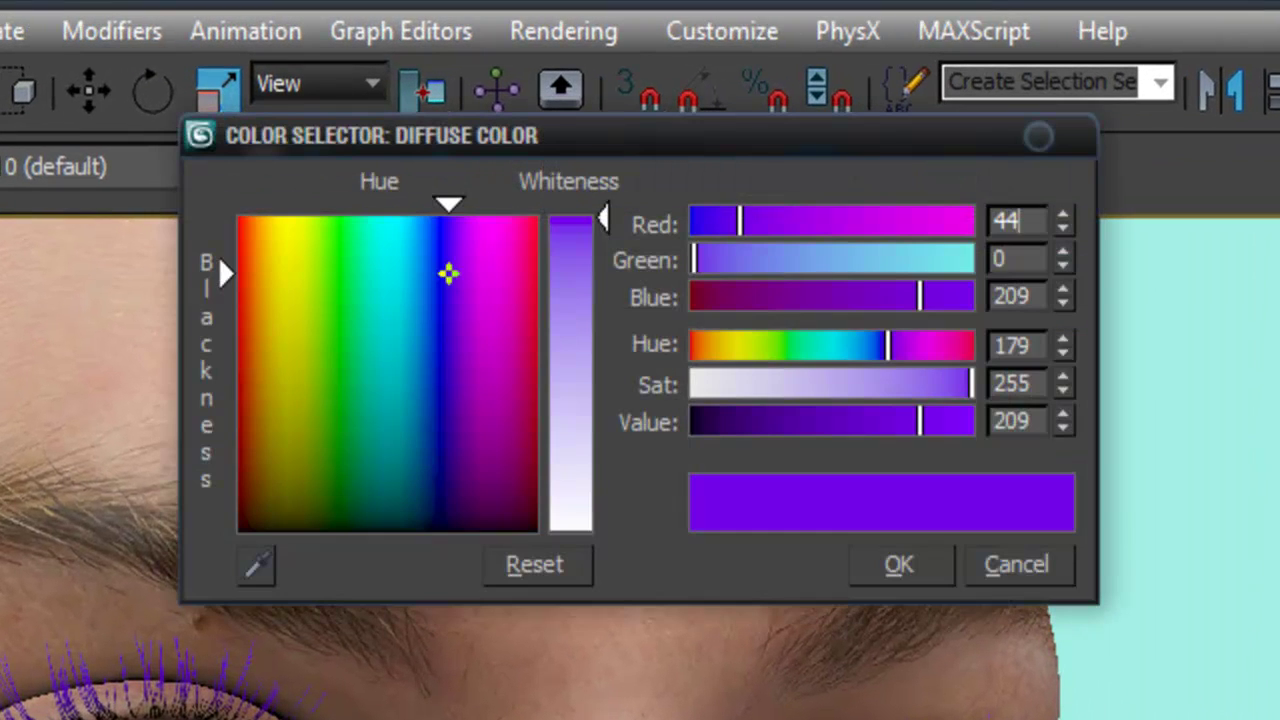
Darken 6_Eyelash's diffuse colour back to near-black purple (2, 0, 9).
left_click_drag(218, 258, 218, 505)
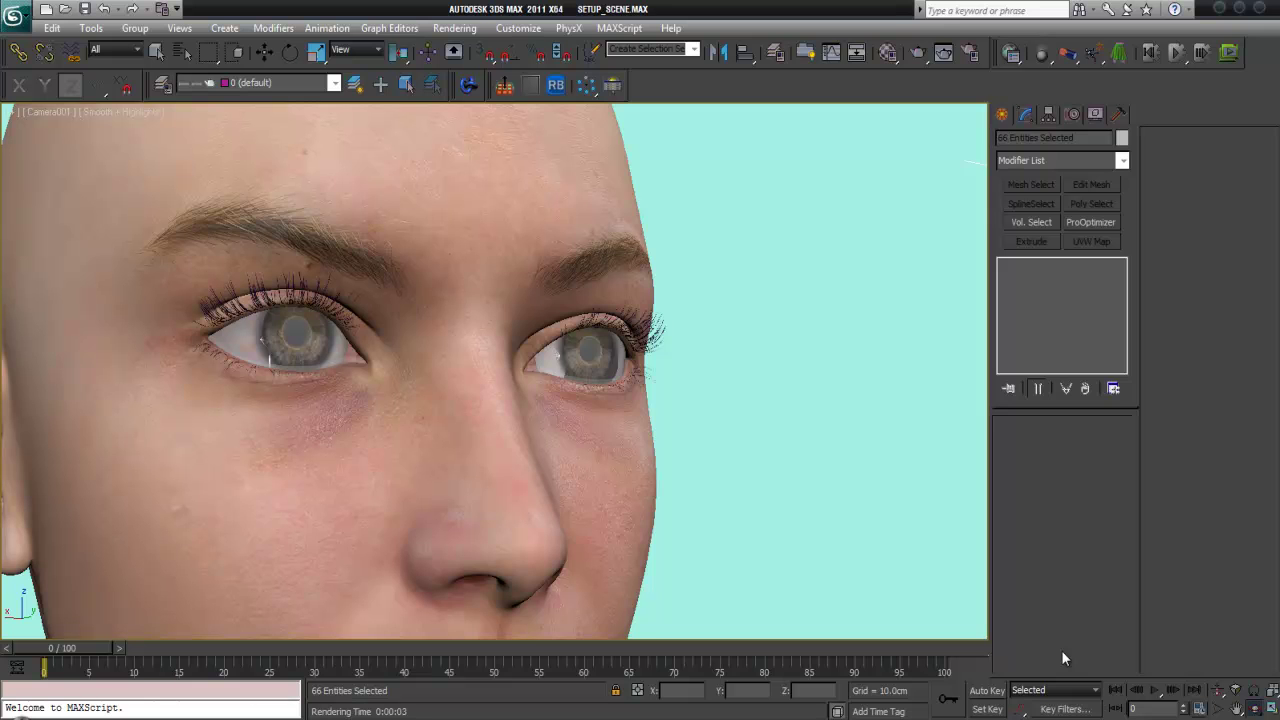
Check system load in Task Manager, then dolly Camera001 back to frame the torso and arms.
key("ctrl+shift+Escape")
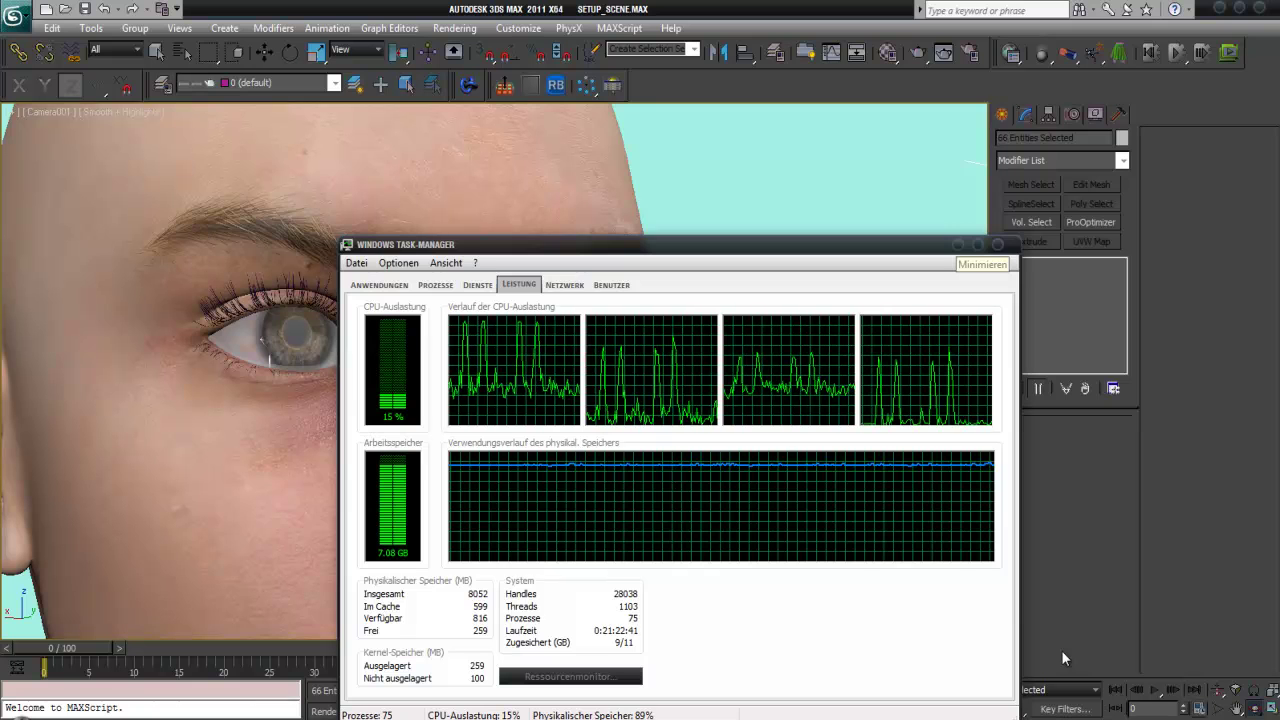
left_click(958, 244)
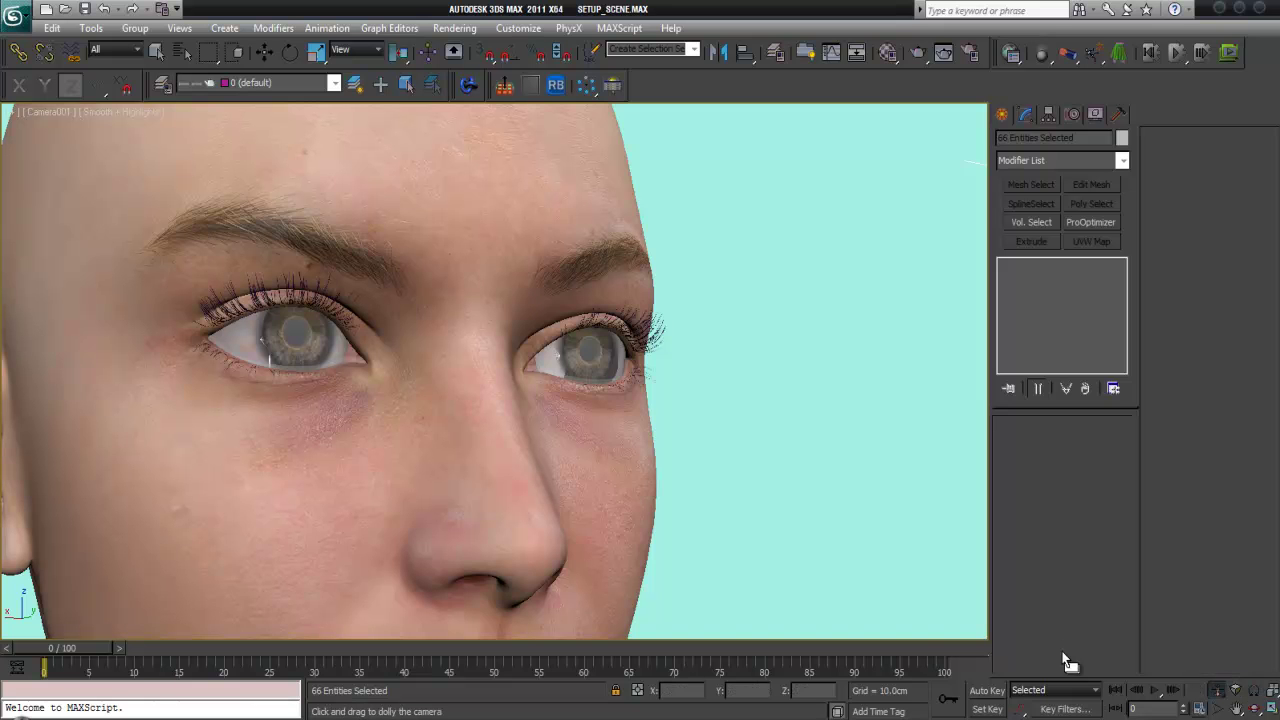
left_click_drag(1063, 660, 1062, 653)
Shift the view down toward the hips and select the skinned body mesh with Ctrl+I.
key("e")
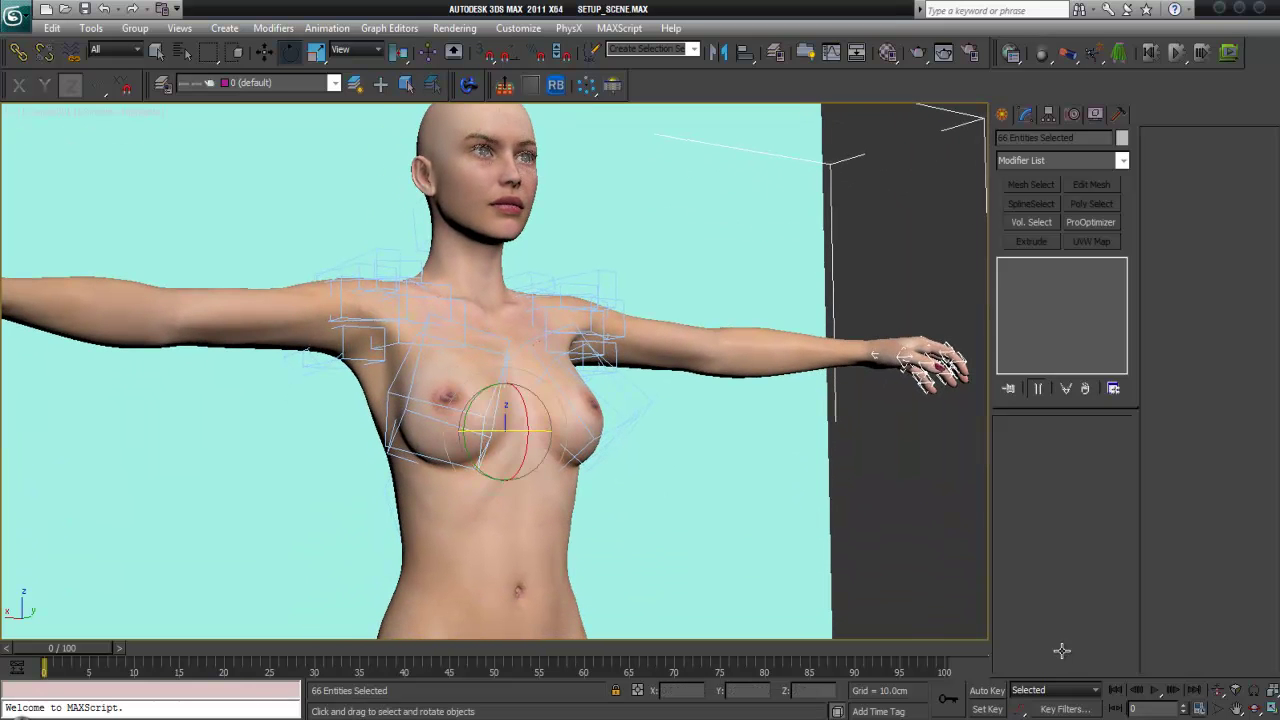
middle_click_drag(1062, 652, 1062, 651)
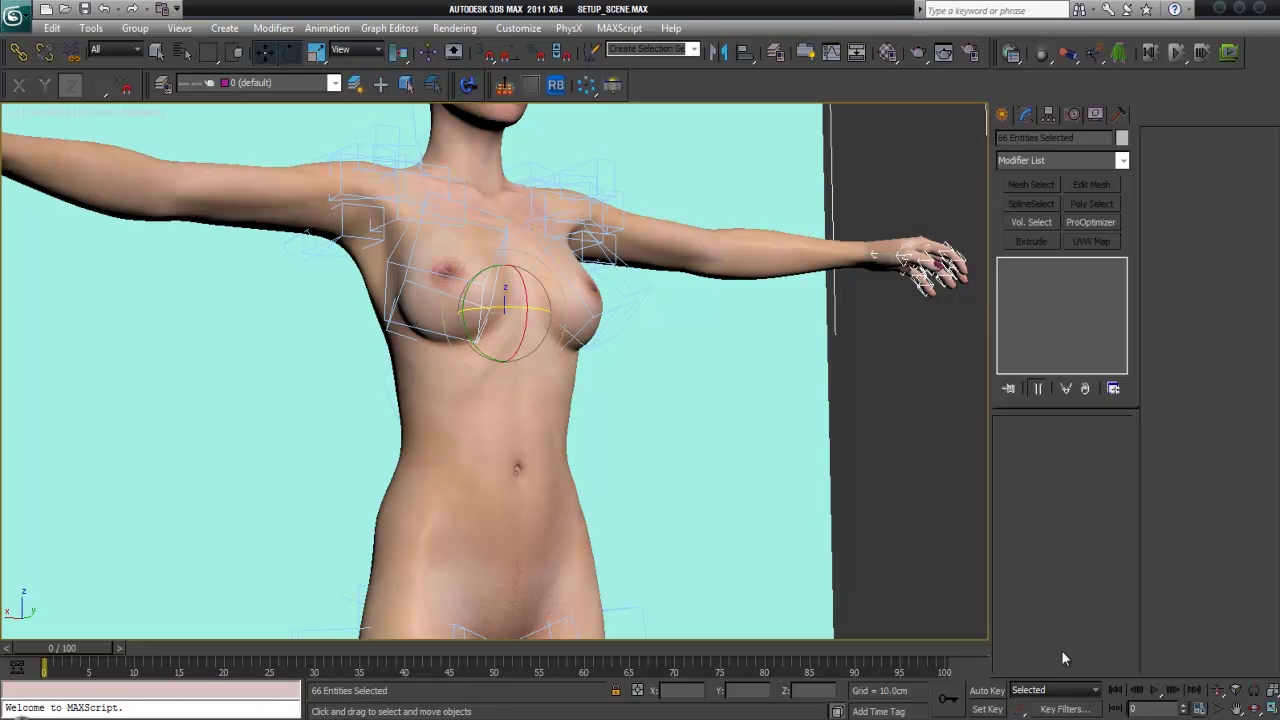
key("w")
key("ctrl+i")
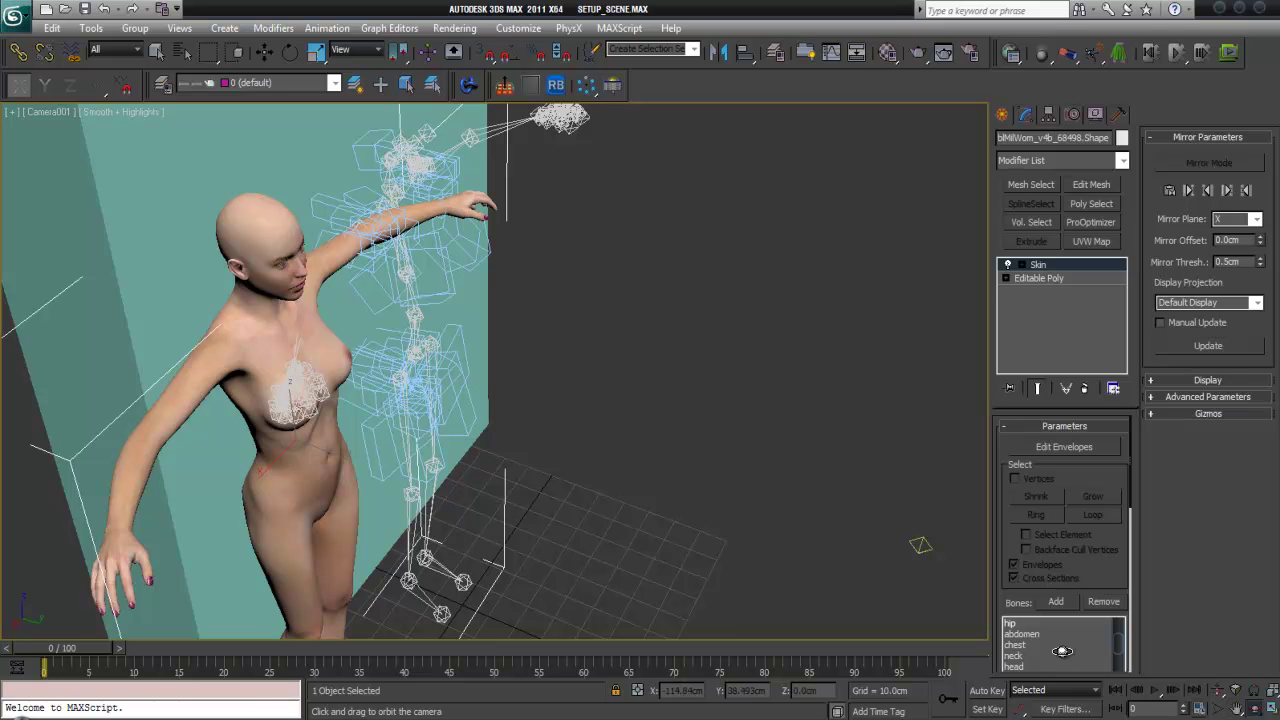
Orbit Camera001 to a front view of the figure and bone rig, then switch to Select and Move.
left_click_drag(1062, 651, 1062, 651)
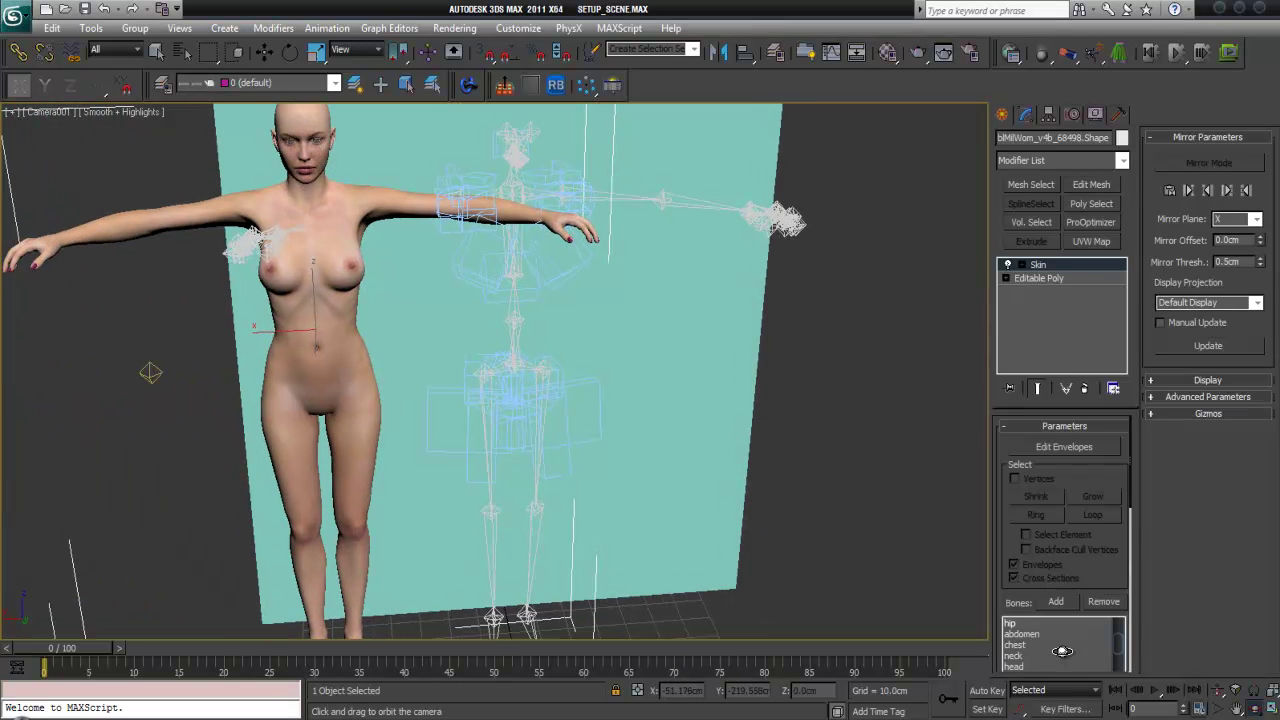
key("w")
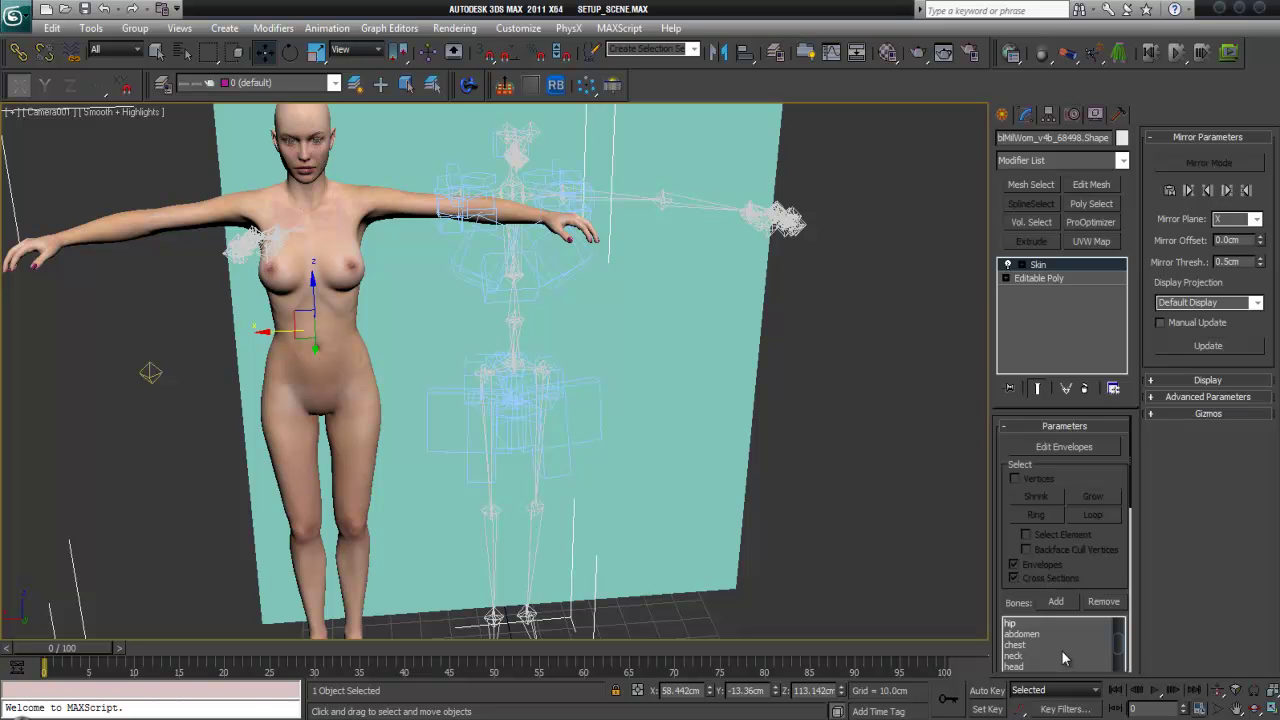